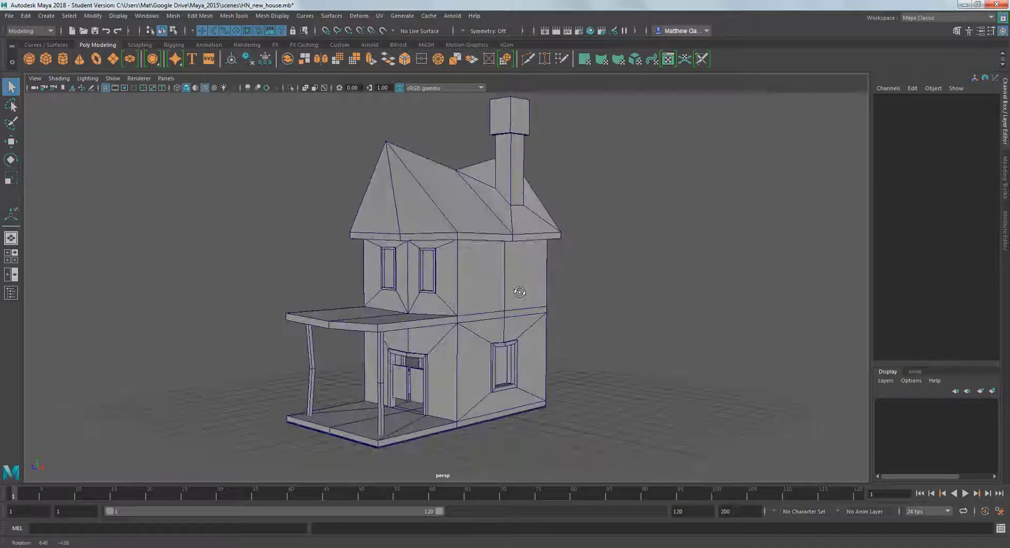
- Examine the house's porch, front doorway and side window to see the interior edges of the openings
{"action": "right_click_drag", "start_coordinate": [519, 291], "coordinate": [532, 325], "text": "alt"}
{"action": "middle_click_drag", "start_coordinate": [513, 279], "coordinate": [506, 169], "text": "alt"}
{"action": "left_click_drag", "start_coordinate": [445, 233], "coordinate": [476, 271], "text": "alt"}
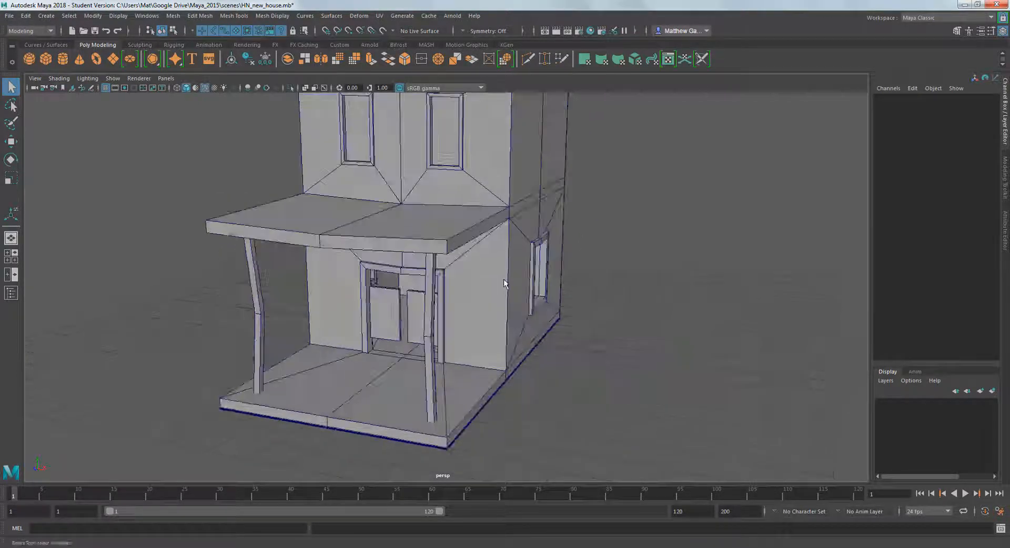
{"action": "right_click_drag", "start_coordinate": [442, 268], "coordinate": [469, 282], "text": "alt"}
{"action": "left_click_drag", "start_coordinate": [469, 284], "coordinate": [469, 278], "text": "alt"}
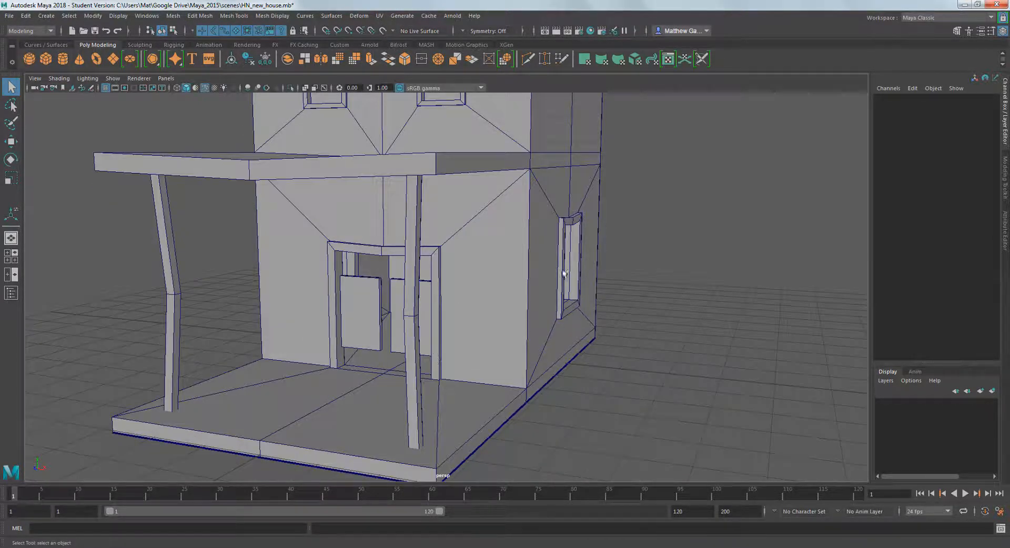
{"action": "left_click_drag", "start_coordinate": [585, 325], "coordinate": [432, 363], "text": "alt"}
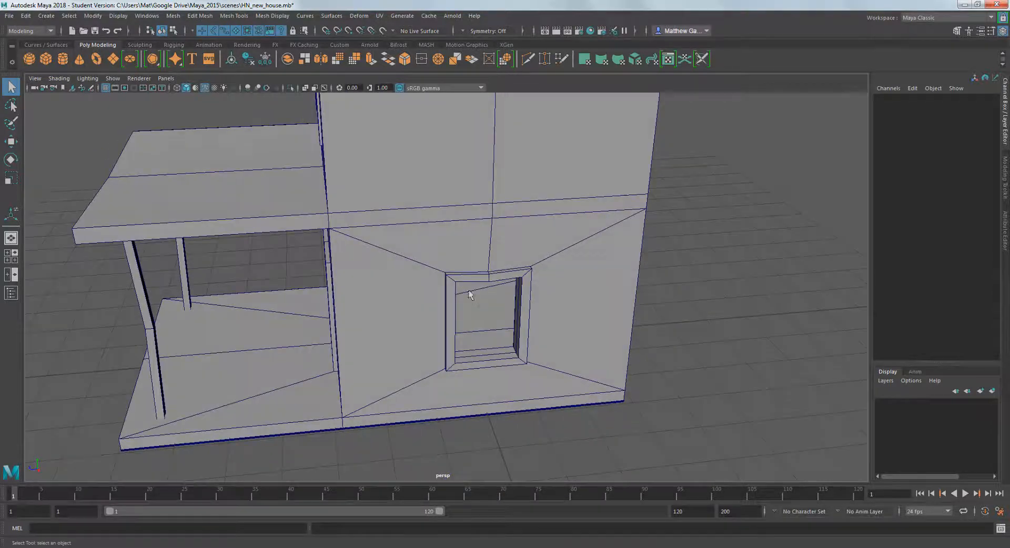
{"action": "left_click_drag", "start_coordinate": [466, 324], "coordinate": [546, 311], "text": "alt"}
{"action": "left_click_drag", "start_coordinate": [422, 377], "coordinate": [375, 390], "text": "alt"}
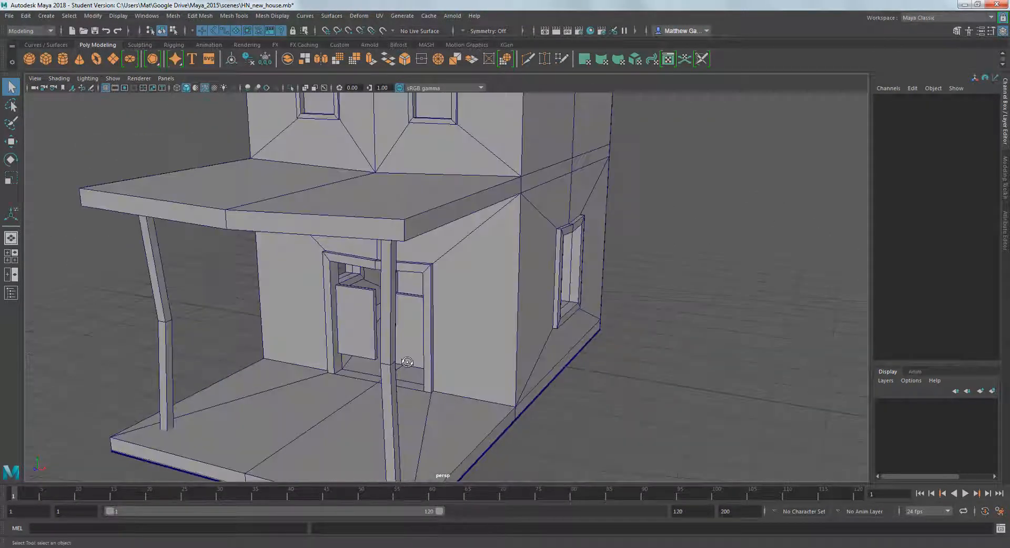
{"action": "right_click_drag", "start_coordinate": [375, 389], "coordinate": [396, 247], "text": "alt"}
{"action": "left_click_drag", "start_coordinate": [377, 310], "coordinate": [402, 313], "text": "alt"}
{"action": "left_click_drag", "start_coordinate": [348, 395], "coordinate": [390, 419], "text": "alt"}
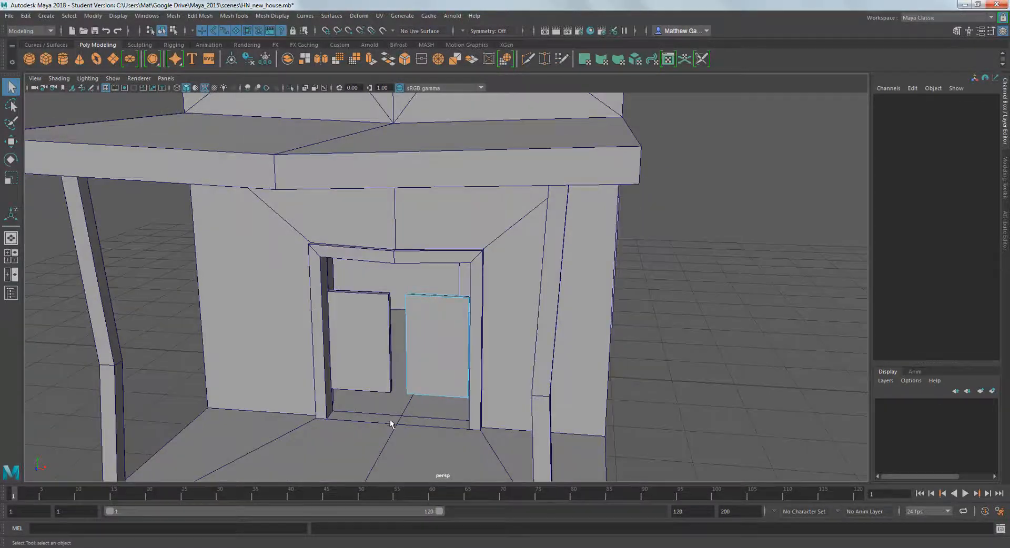
- Detach the house mesh along the inner edge loops of the front doorway and both ground-floor side windows
{"action": "left_click", "coordinate": [391, 435]}
{"action": "right_click_drag", "start_coordinate": [372, 418], "coordinate": [375, 250]}
{"action": "left_click", "coordinate": [385, 417]}
{"action": "left_click_drag", "start_coordinate": [385, 417], "coordinate": [492, 355], "text": "alt"}
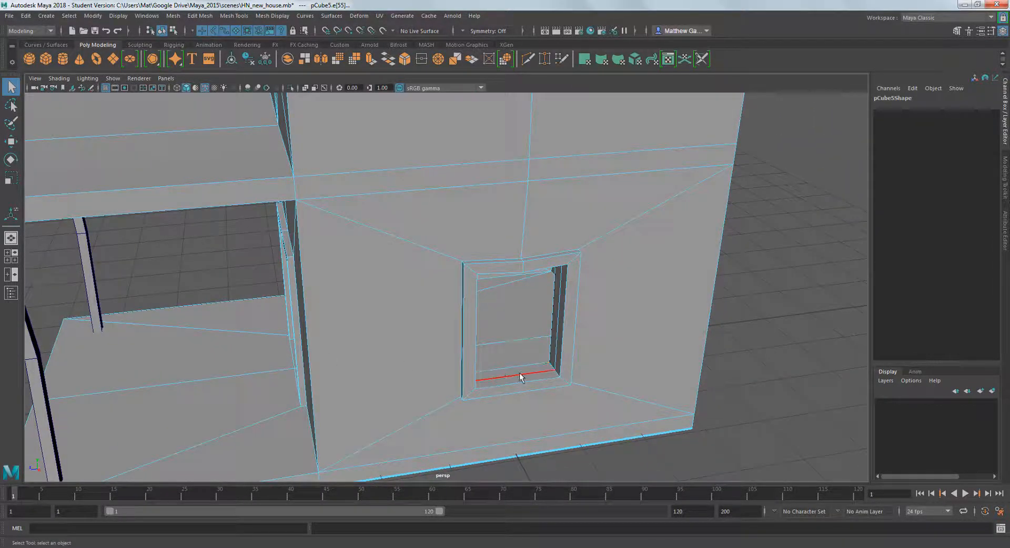
{"action": "left_click_drag", "start_coordinate": [528, 379], "coordinate": [314, 370], "text": "alt"}
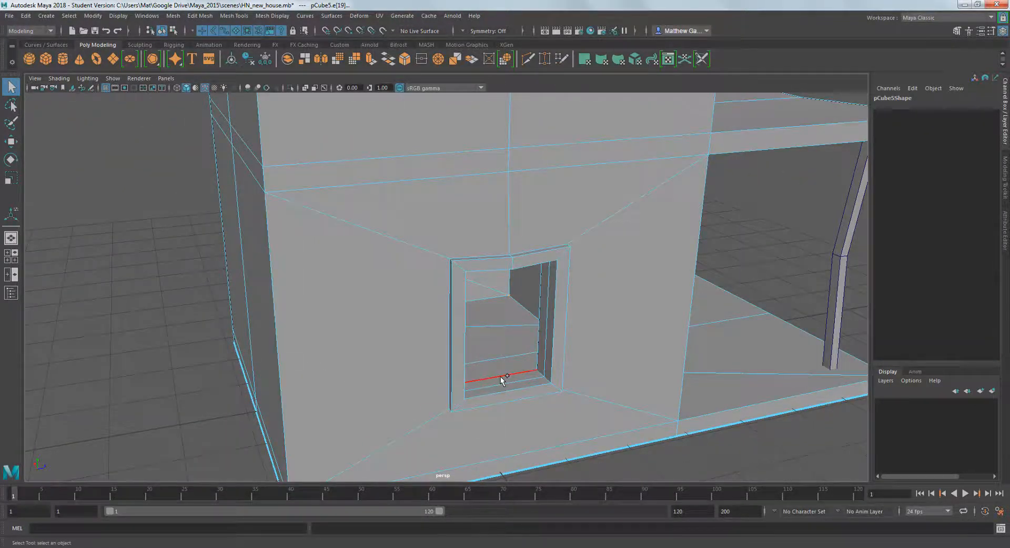
{"action": "left_click_drag", "start_coordinate": [568, 395], "coordinate": [526, 295], "text": "alt"}
{"action": "key", "text": "4"}
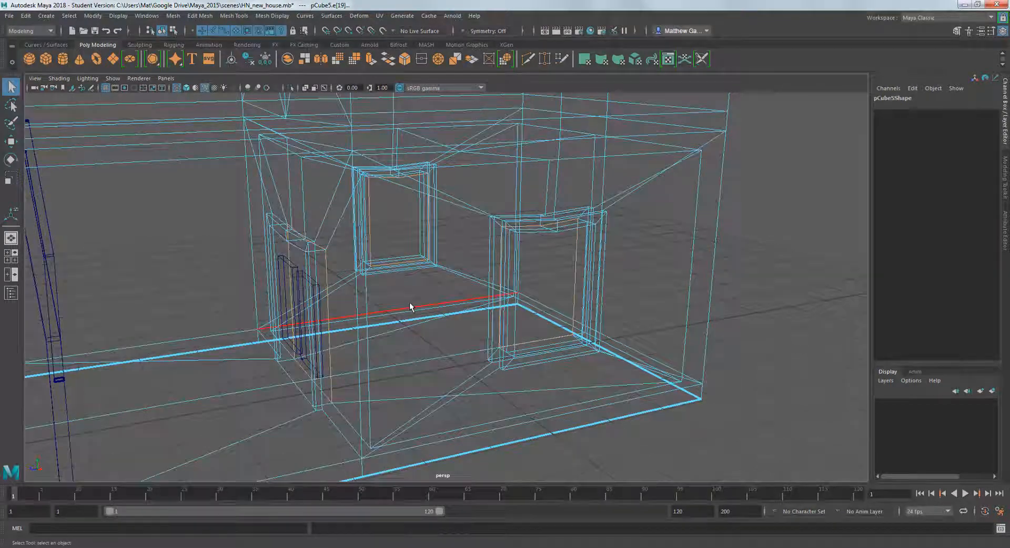
{"action": "left_click_drag", "start_coordinate": [410, 303], "coordinate": [427, 300], "text": "alt"}
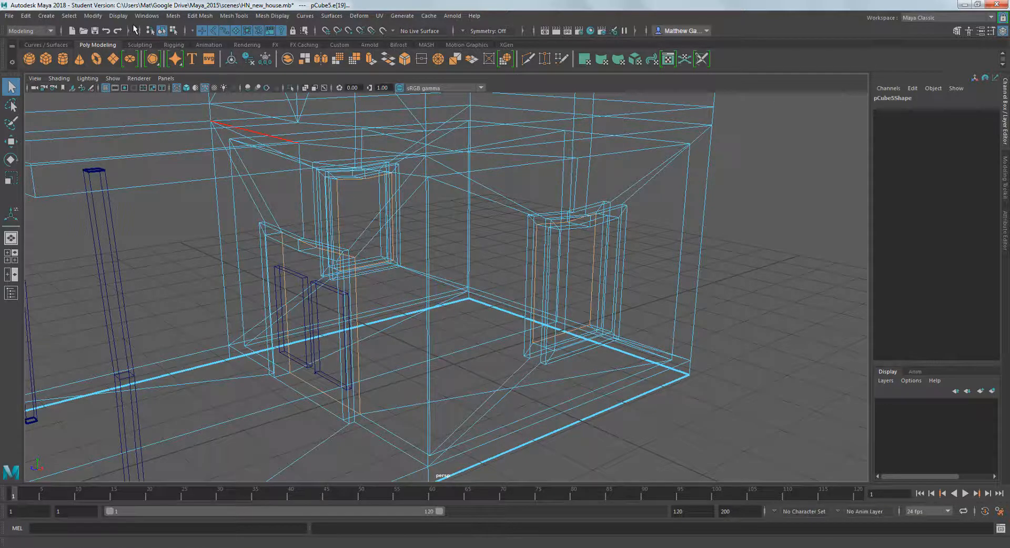
{"action": "left_click", "coordinate": [173, 16]}
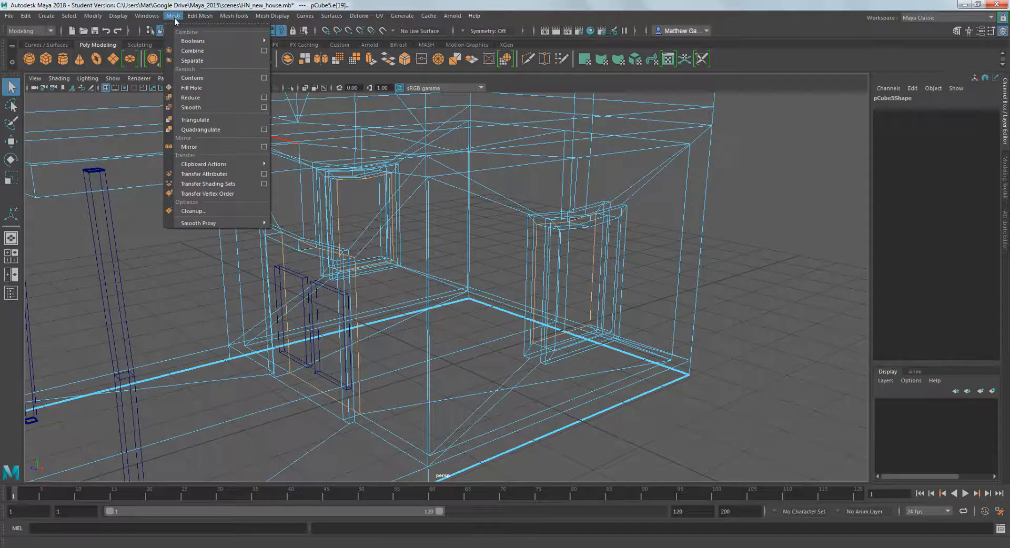
{"action": "mouse_move", "coordinate": [195, 17]}
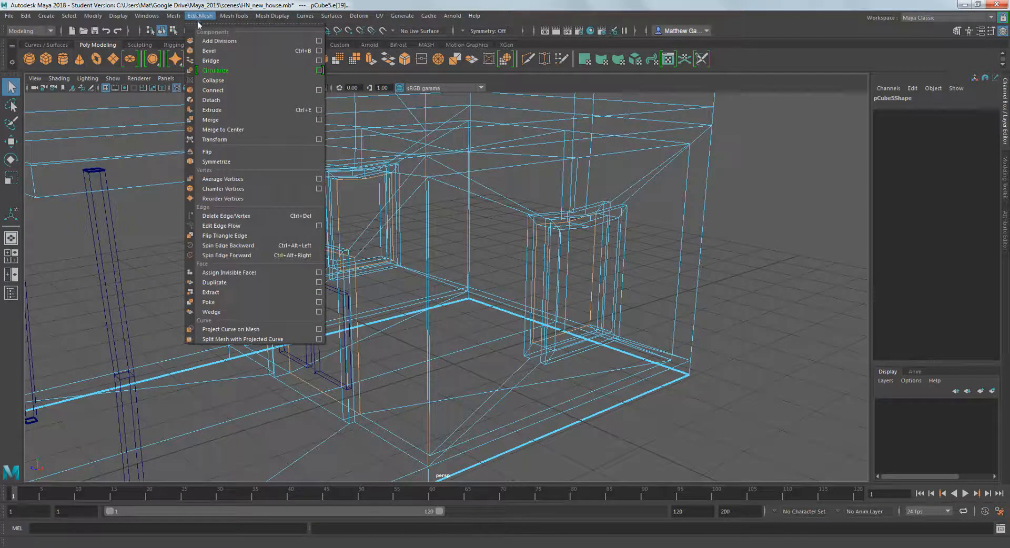
{"action": "left_click", "coordinate": [214, 101]}
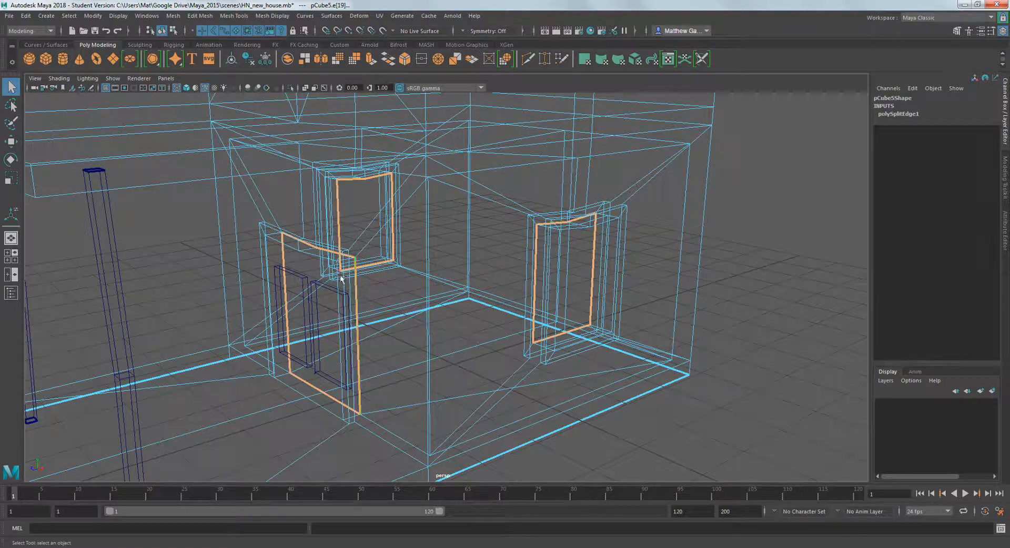
- Extract all the ground-floor interior faces from the house mesh into a separate object and clear the selection
{"action": "mouse_move", "coordinate": [742, 319]}
{"action": "left_mouse_down", "text": "alt"}
{"action": "mouse_move", "coordinate": [748, 310]}
{"action": "mouse_move", "coordinate": [713, 327]}
{"action": "mouse_move", "coordinate": [709, 435]}
{"action": "left_mouse_up", "text": "alt"}
{"action": "key", "text": "5"}
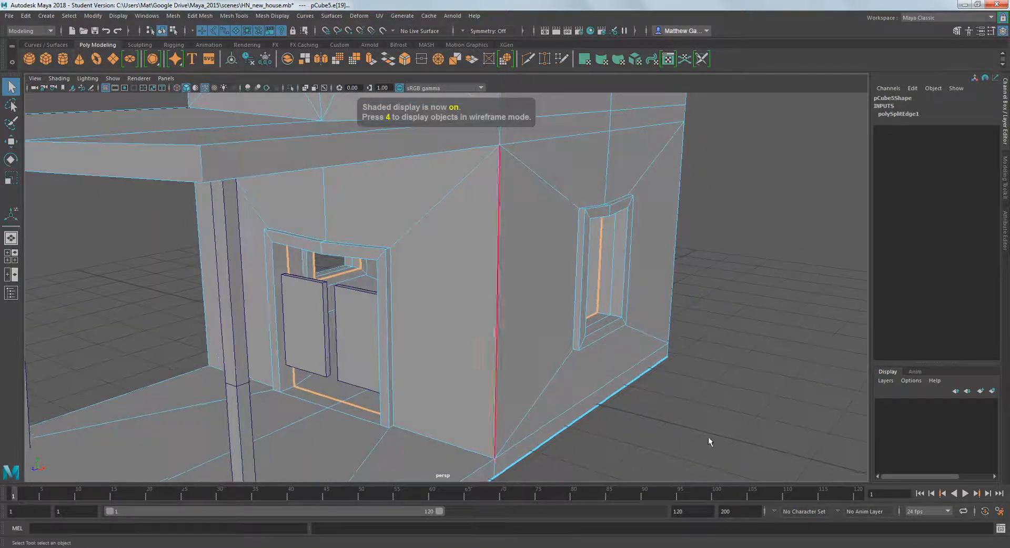
{"action": "left_click_drag", "start_coordinate": [715, 390], "coordinate": [668, 386], "text": "alt"}
{"action": "left_click", "coordinate": [668, 386]}
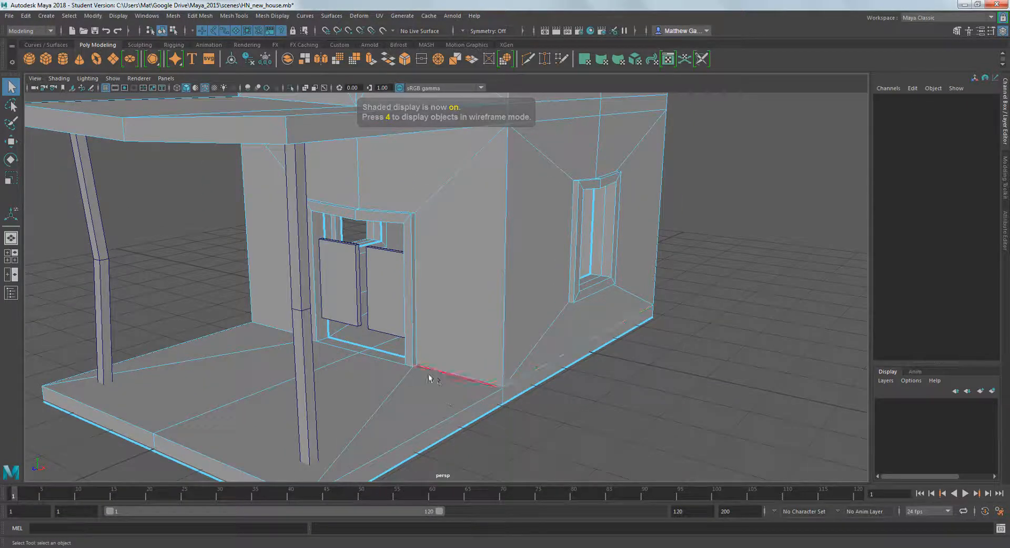
{"action": "right_click_drag", "start_coordinate": [400, 273], "coordinate": [400, 298]}
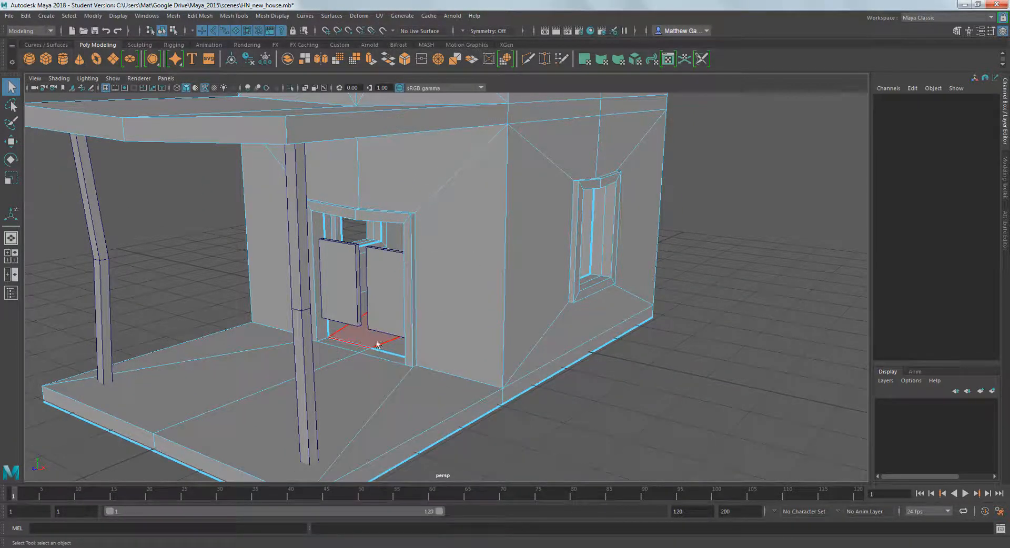
{"action": "left_click", "coordinate": [363, 343]}
{"action": "left_click_drag", "start_coordinate": [609, 399], "coordinate": [775, 364], "text": "alt"}
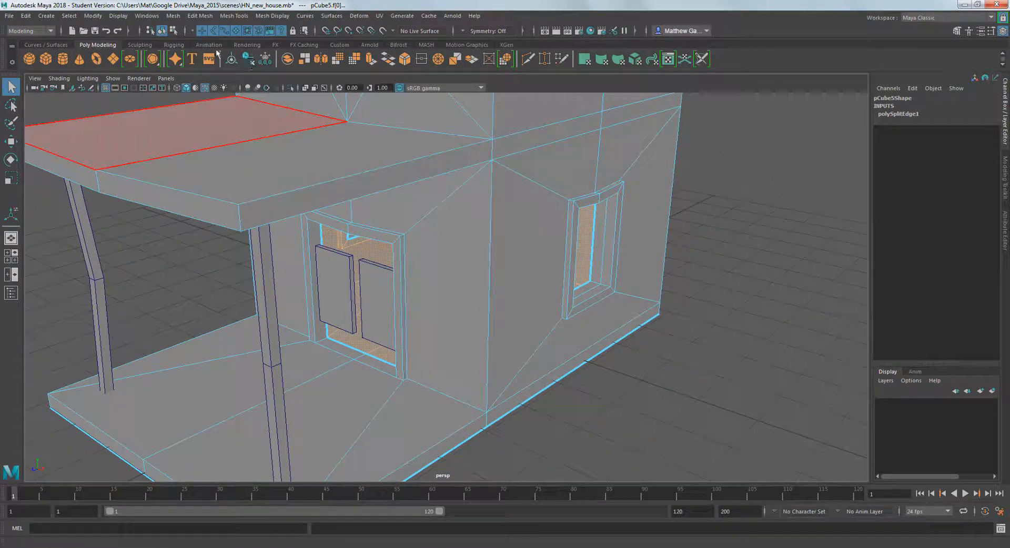
{"action": "left_click", "coordinate": [200, 16]}
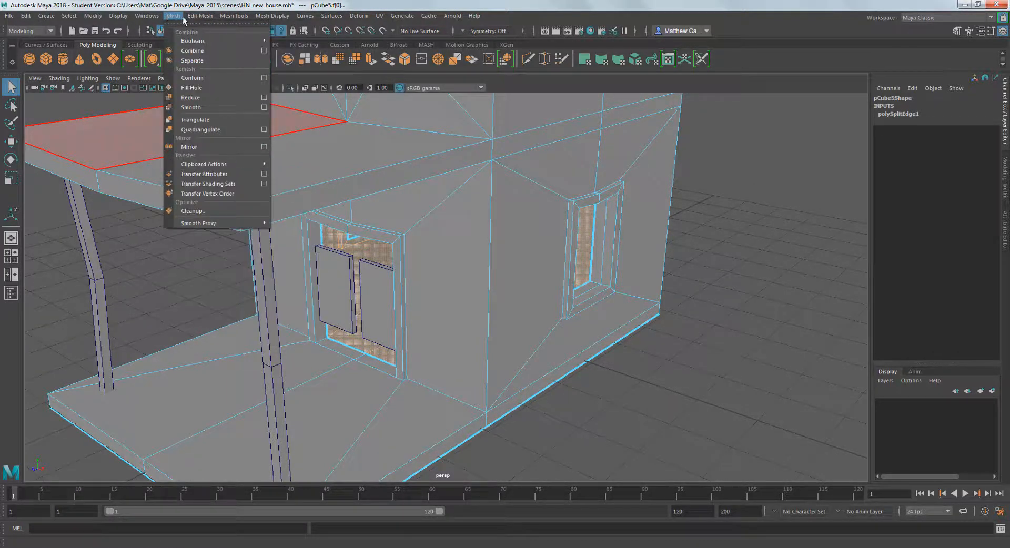
{"action": "left_click", "coordinate": [225, 293]}
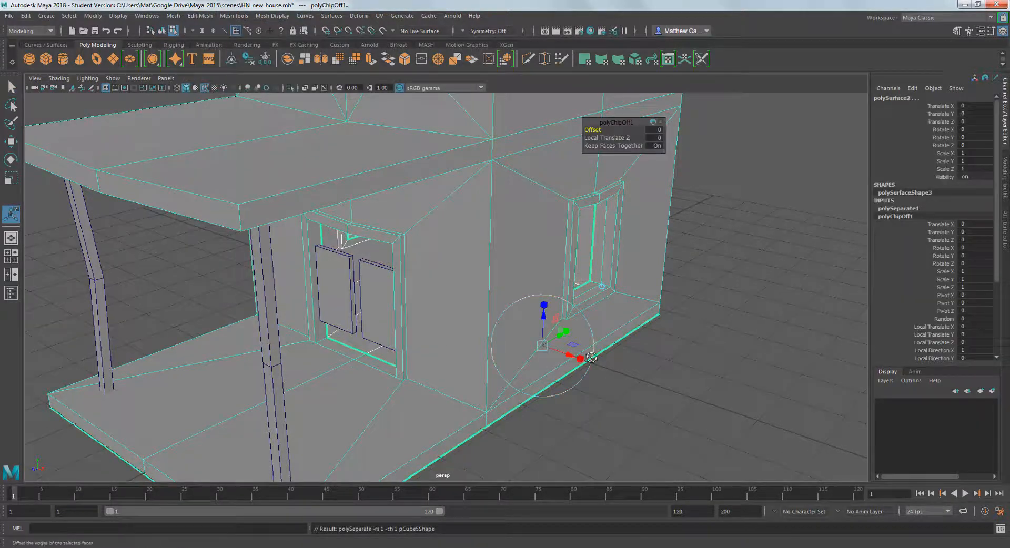
{"action": "mouse_move", "coordinate": [592, 353]}
{"action": "left_mouse_down", "text": "alt"}
{"action": "mouse_move", "coordinate": [604, 357]}
{"action": "mouse_move", "coordinate": [584, 342]}
{"action": "left_mouse_up", "text": "alt"}
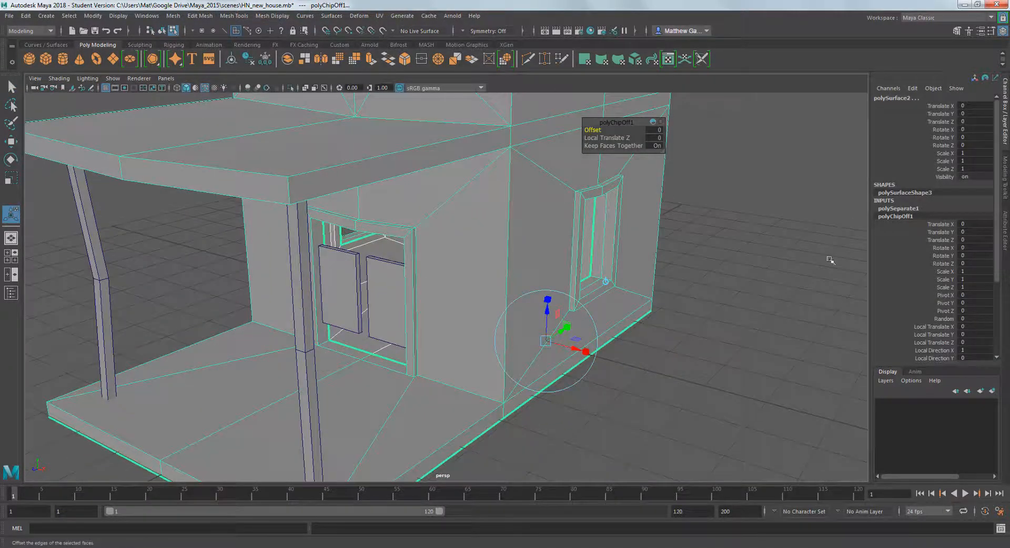
{"action": "left_click", "coordinate": [682, 375]}
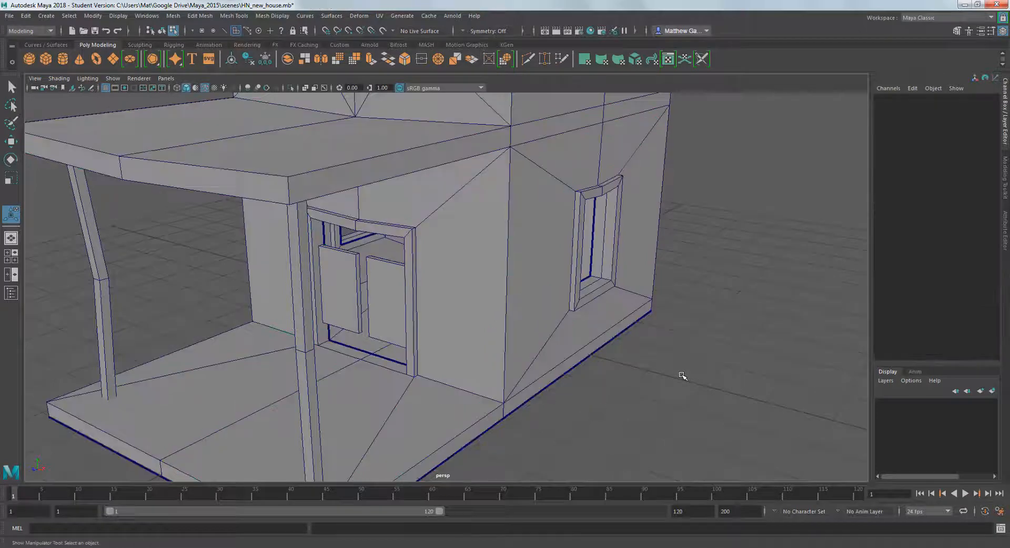
- Try moving the extracted interior room sideways out of the house, and undo the move
{"action": "left_click", "coordinate": [379, 350]}
{"action": "left_click_drag", "start_coordinate": [400, 372], "coordinate": [375, 340], "text": "alt"}
{"action": "right_click_drag", "start_coordinate": [374, 340], "coordinate": [413, 261]}
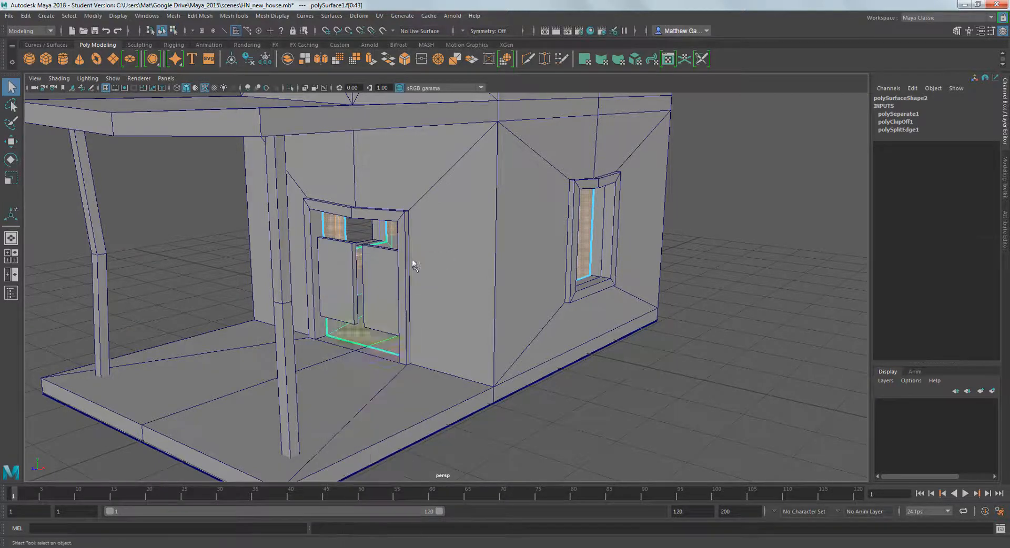
{"action": "scroll", "coordinate": [414, 268], "scroll_direction": "down", "scroll_amount": 4}
{"action": "key", "text": "w"}
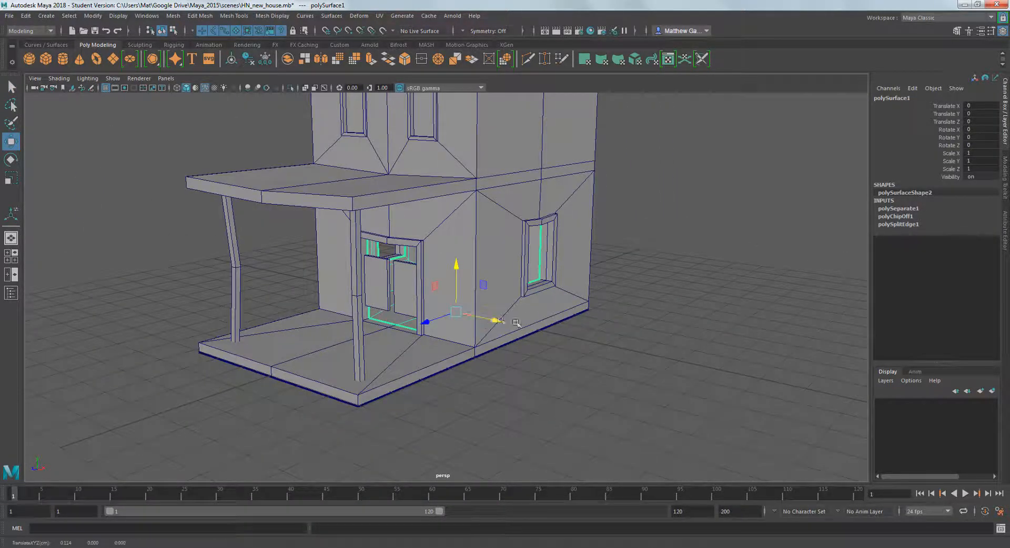
{"action": "left_click_drag", "start_coordinate": [485, 324], "coordinate": [670, 298]}
{"action": "key", "text": "ctrl+z"}
{"action": "left_click_drag", "start_coordinate": [618, 244], "coordinate": [526, 252], "text": "alt"}
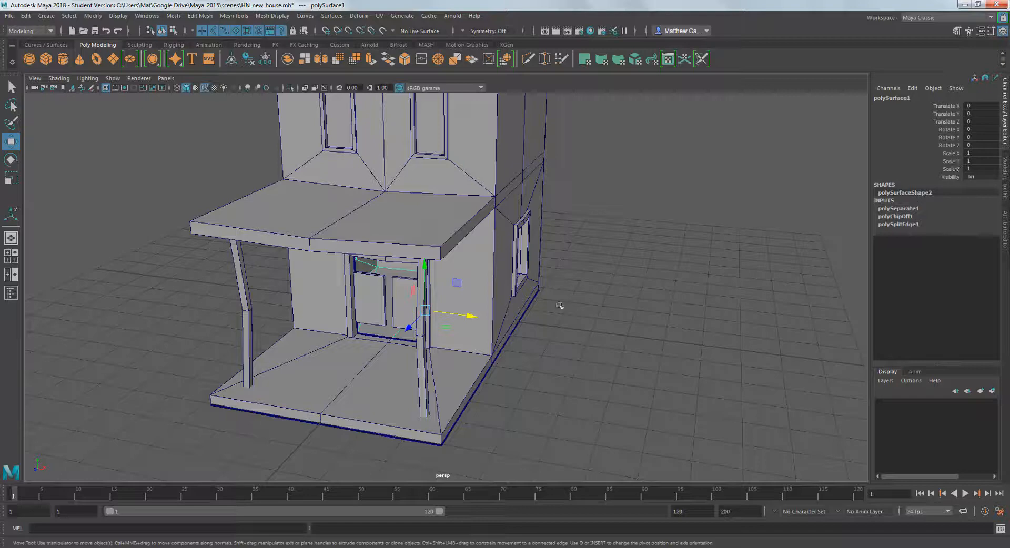
{"action": "left_click_drag", "start_coordinate": [538, 306], "coordinate": [546, 304], "text": "alt"}
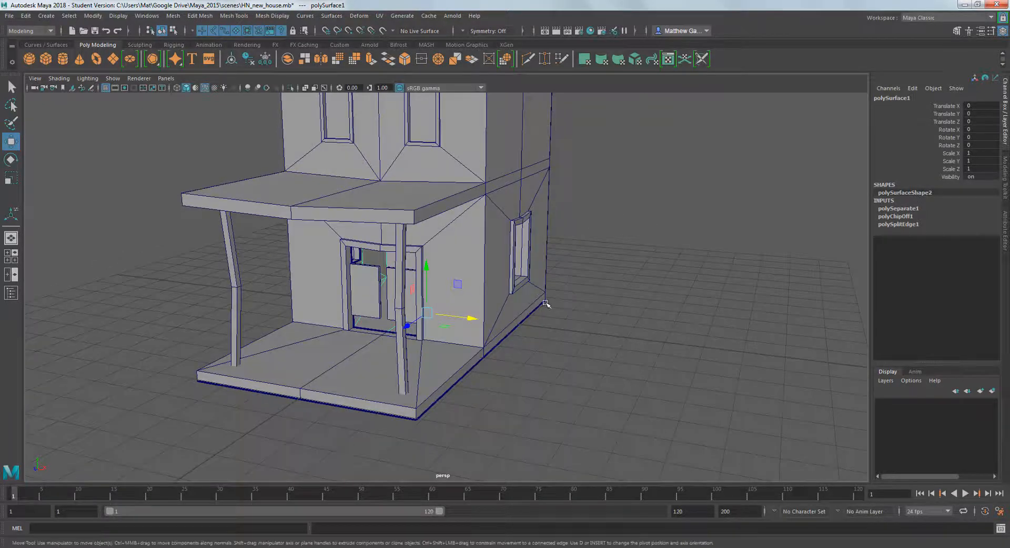
- Delete the construction history of all the house objects and clear the selection
{"action": "left_click", "coordinate": [587, 314]}
{"action": "left_click_drag", "start_coordinate": [127, 137], "coordinate": [627, 393]}
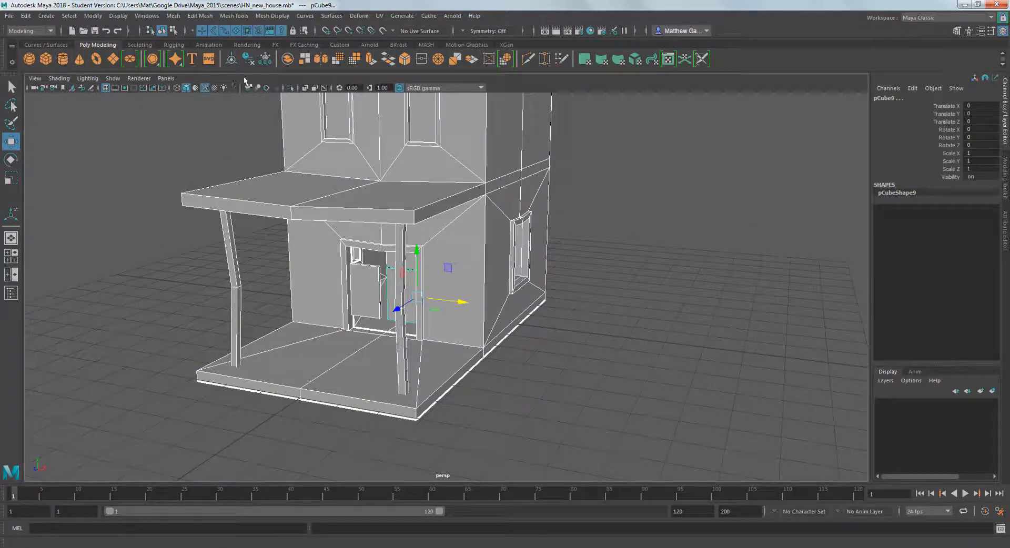
{"action": "left_click", "coordinate": [629, 356]}
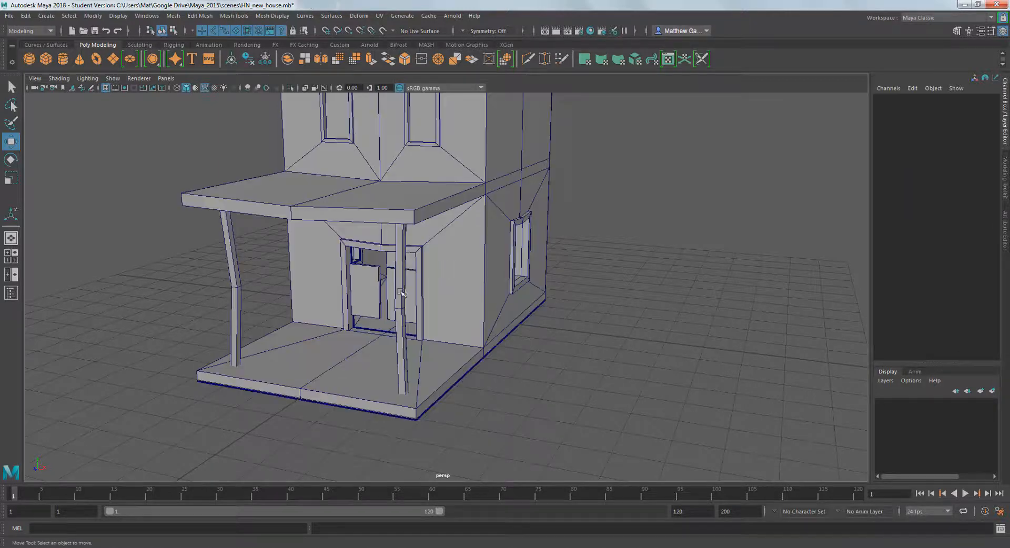
- Pull the interior room out of the house along X to inspect it, and reset its Translate X to 0
{"action": "left_click", "coordinate": [384, 326]}
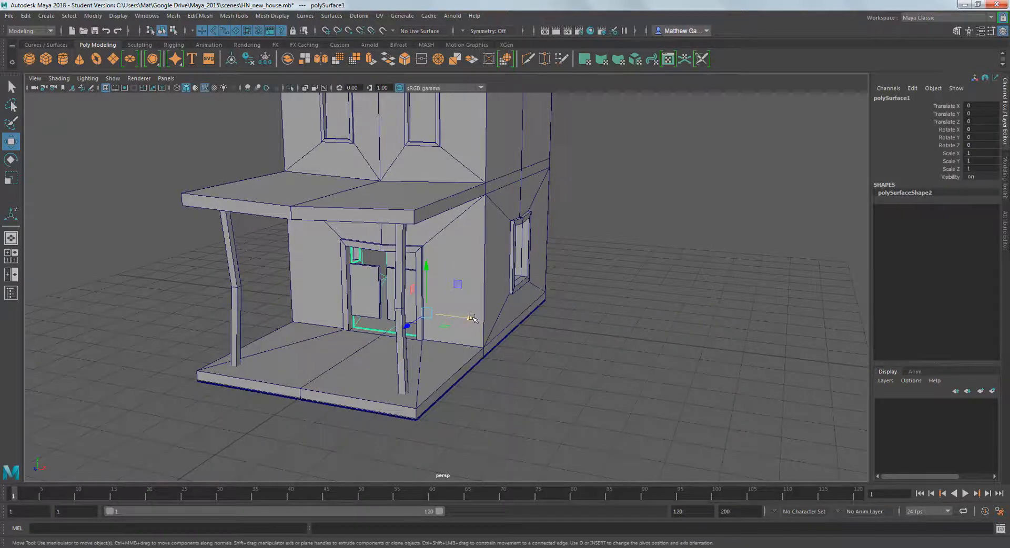
{"action": "left_click_drag", "start_coordinate": [472, 318], "coordinate": [532, 230]}
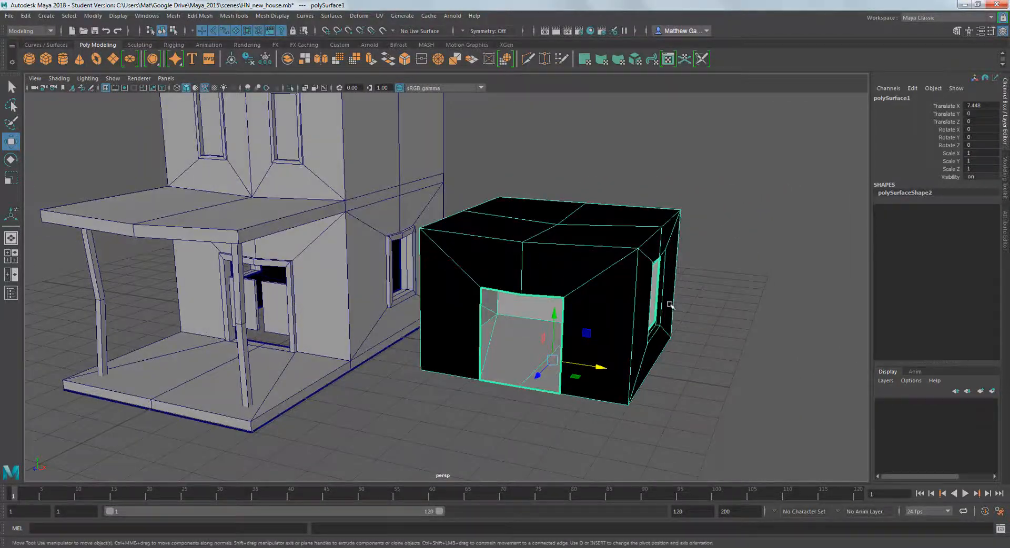
{"action": "left_click_drag", "start_coordinate": [670, 305], "coordinate": [740, 261], "text": "alt"}
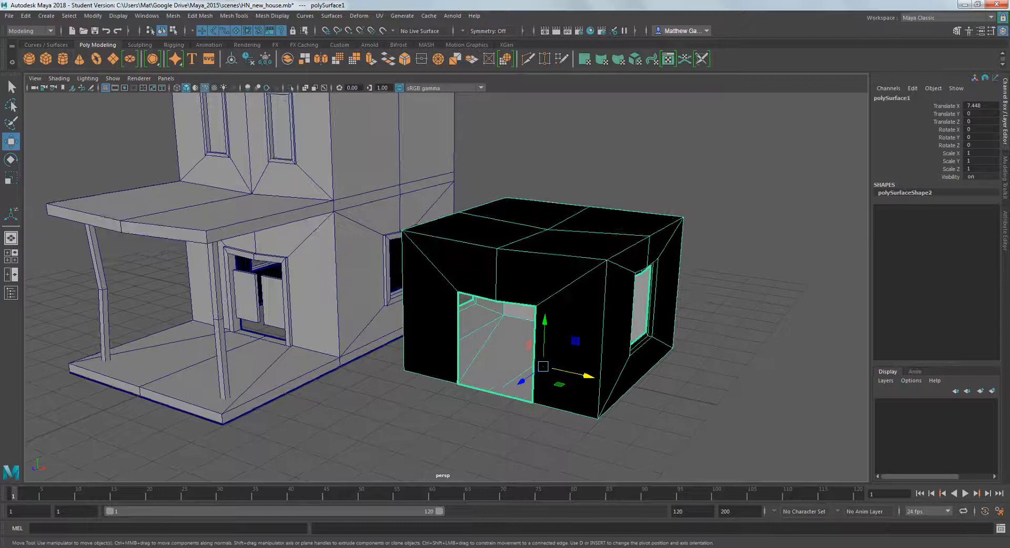
{"action": "double_click", "coordinate": [995, 105]}
{"action": "type", "text": "0"}
{"action": "key", "text": "Return"}
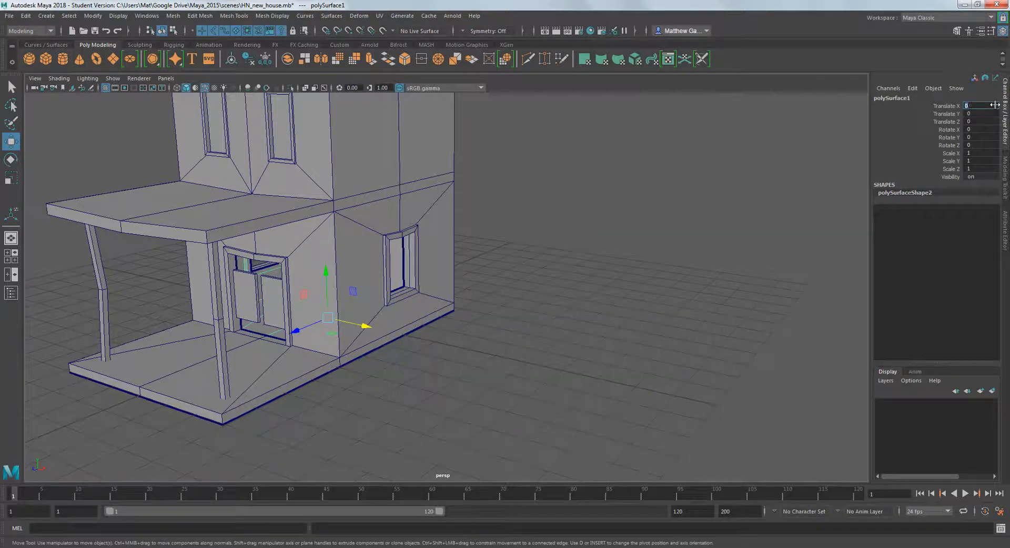
{"action": "left_click_drag", "start_coordinate": [594, 248], "coordinate": [614, 245], "text": "alt"}
{"action": "left_click", "coordinate": [619, 270]}
- Show the Outliner and check which parts of the house the pCube objects inside group1 correspond to
{"action": "right_click_drag", "start_coordinate": [526, 279], "coordinate": [589, 268], "text": "alt"}
{"action": "middle_click_drag", "start_coordinate": [631, 226], "coordinate": [784, 173], "text": "alt"}
{"action": "left_click_drag", "start_coordinate": [473, 246], "coordinate": [469, 258], "text": "alt"}
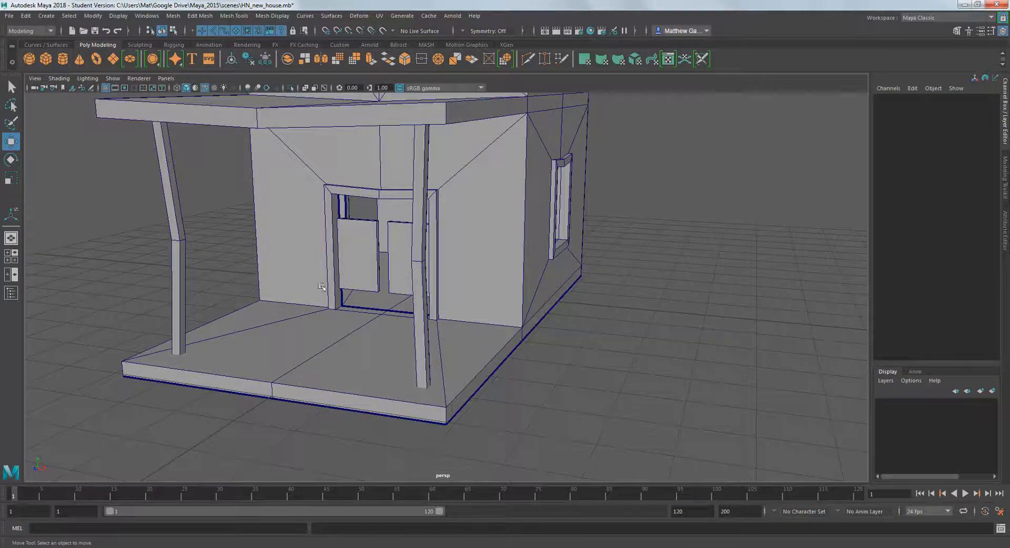
{"action": "left_click", "coordinate": [15, 296]}
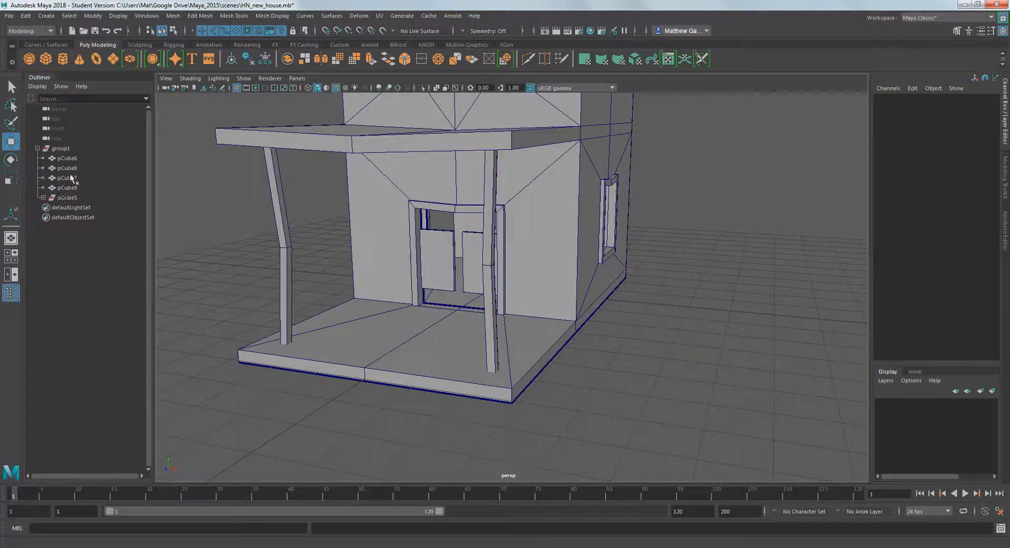
{"action": "left_click", "coordinate": [460, 304]}
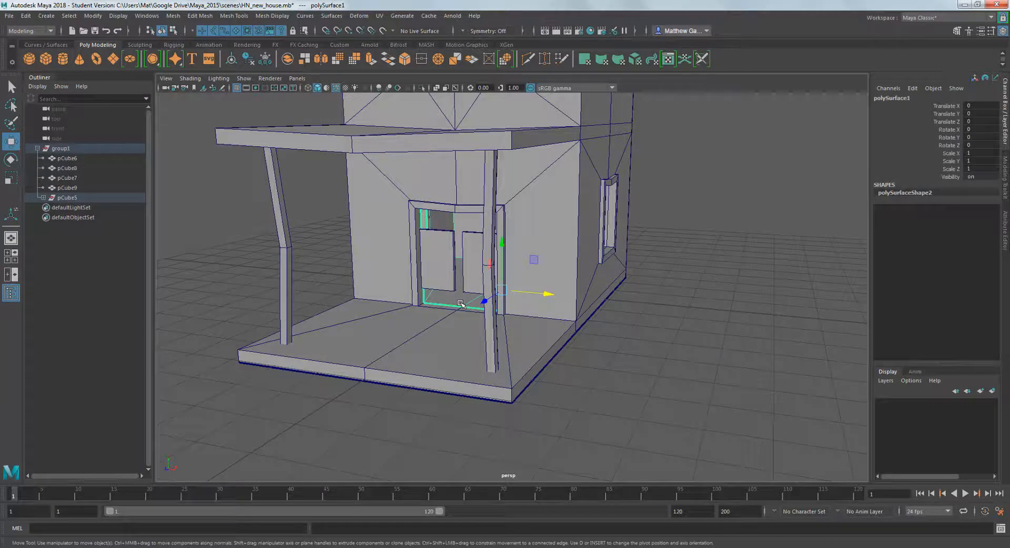
{"action": "left_click", "coordinate": [68, 190]}
{"action": "left_click", "coordinate": [73, 179]}
{"action": "left_click", "coordinate": [71, 166]}
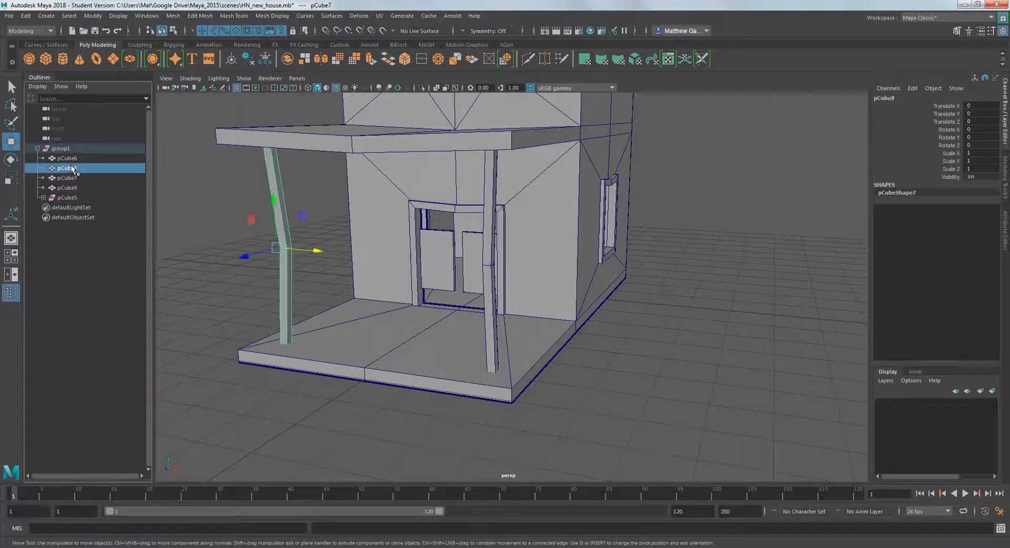
{"action": "left_click", "coordinate": [72, 159]}
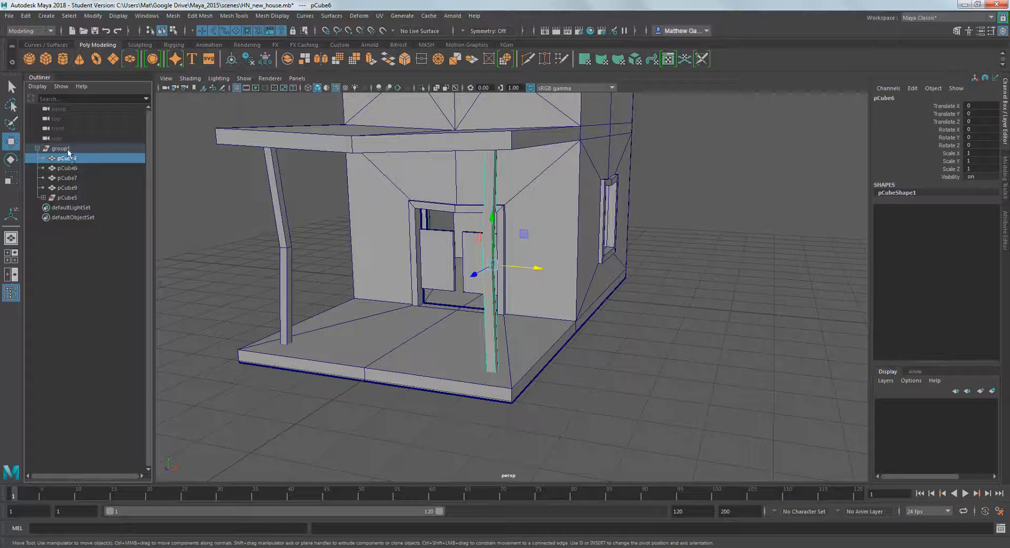
- Expand pCube5 and check which parts of the house polySurface1 and polySurface2 correspond to
{"action": "left_click", "coordinate": [43, 198]}
{"action": "left_click", "coordinate": [68, 208]}
{"action": "left_click", "coordinate": [75, 218]}
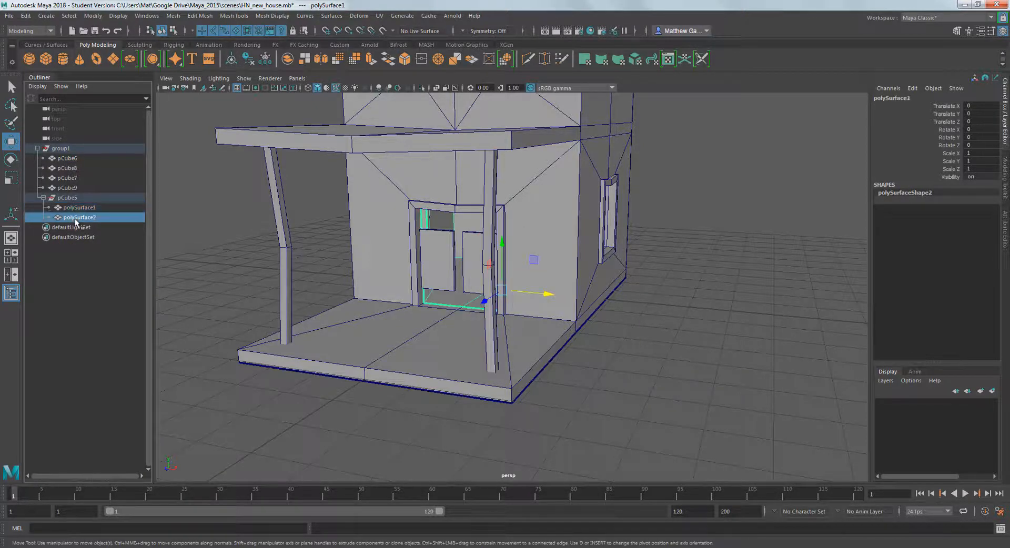
{"action": "left_click", "coordinate": [66, 208]}
{"action": "left_click", "coordinate": [70, 199]}
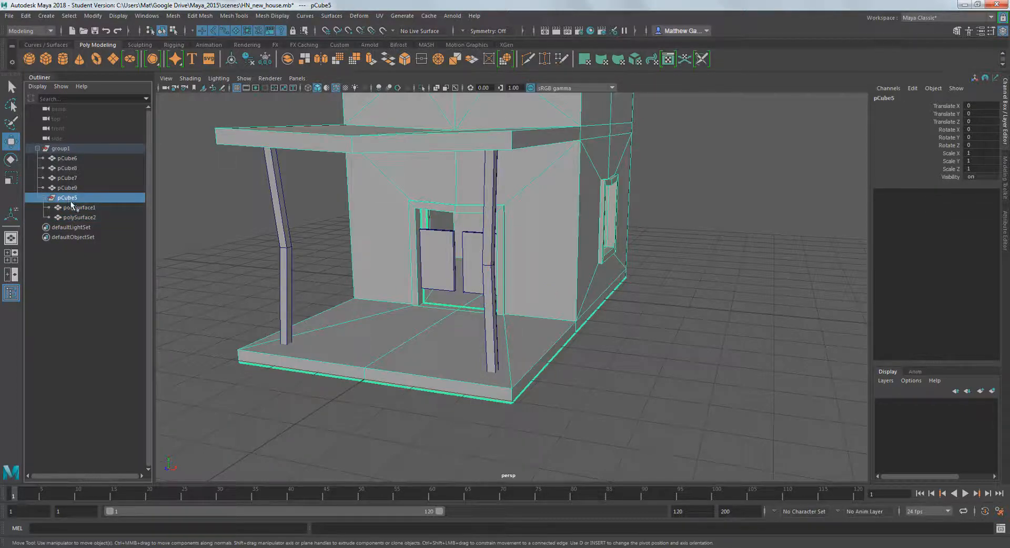
{"action": "left_click", "coordinate": [74, 209]}
{"action": "left_click", "coordinate": [78, 218]}
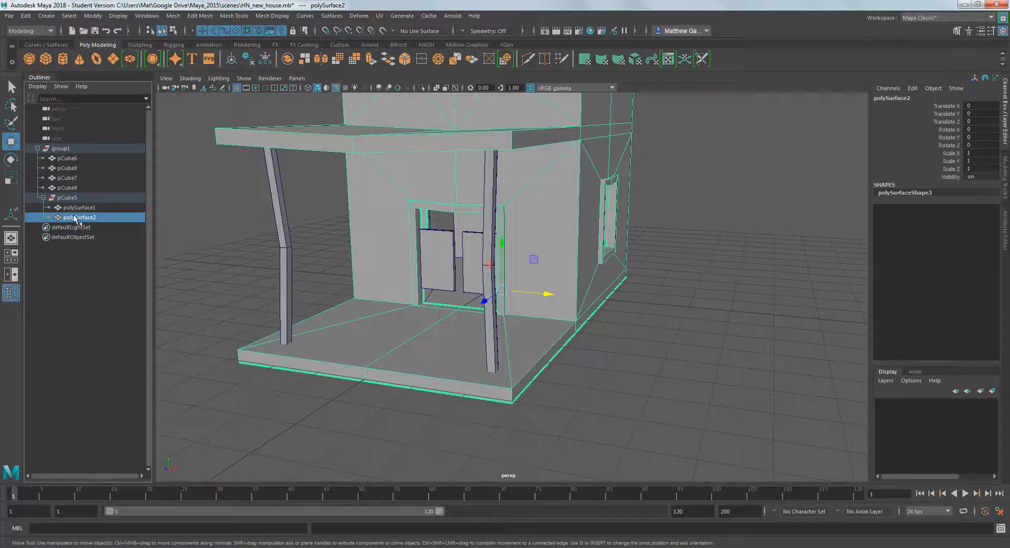
- Unparent polySurface1 and polySurface2 from pCube5, and delete the emptied pCube5 group
{"action": "left_click", "coordinate": [74, 208], "text": "ctrl"}
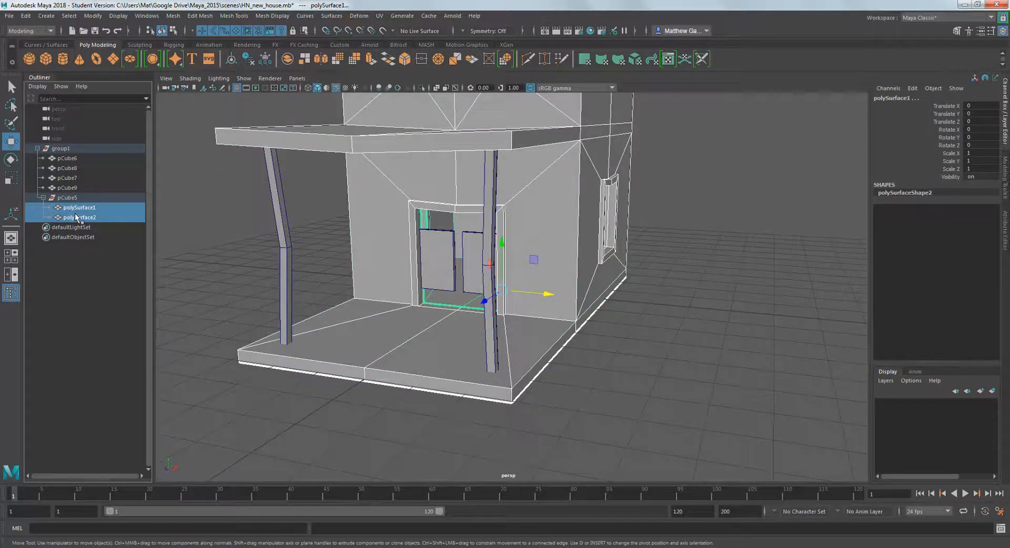
{"action": "key", "text": "shift+p"}
{"action": "left_click", "coordinate": [68, 199]}
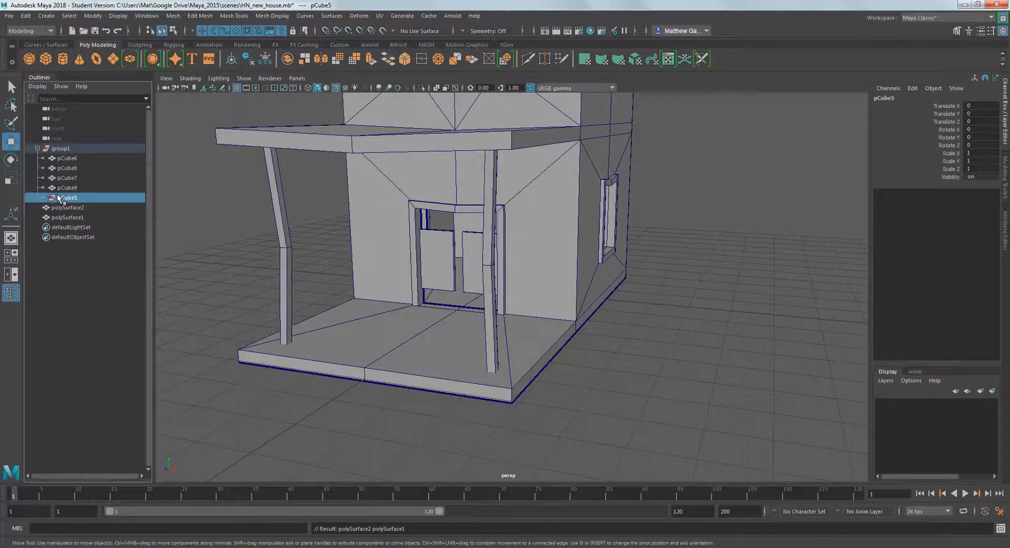
{"action": "key", "text": "Delete"}
- Parent polySurface2 and polySurface1 directly under group1
{"action": "left_click", "coordinate": [63, 200]}
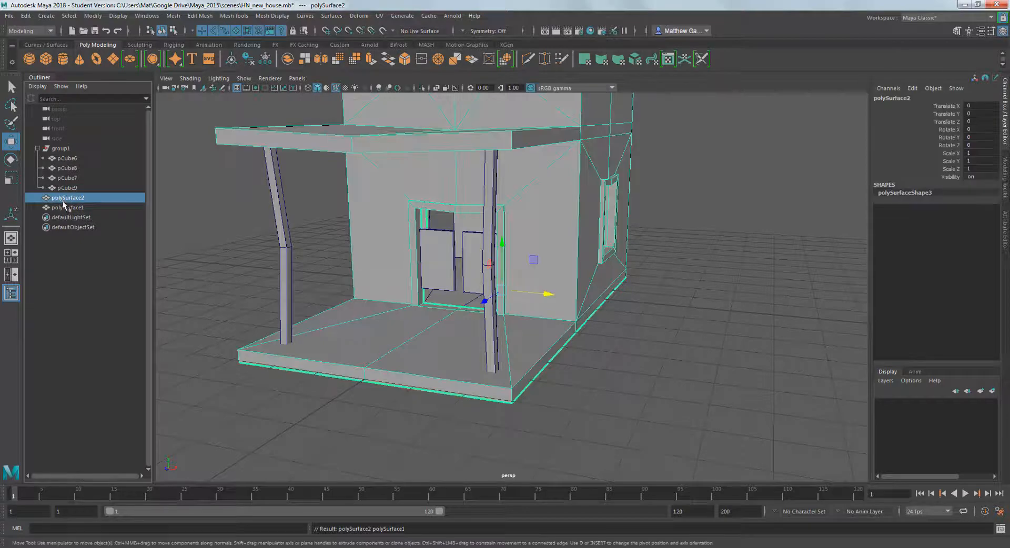
{"action": "left_click", "coordinate": [63, 208], "text": "shift"}
{"action": "middle_click_drag", "start_coordinate": [63, 202], "coordinate": [56, 153]}
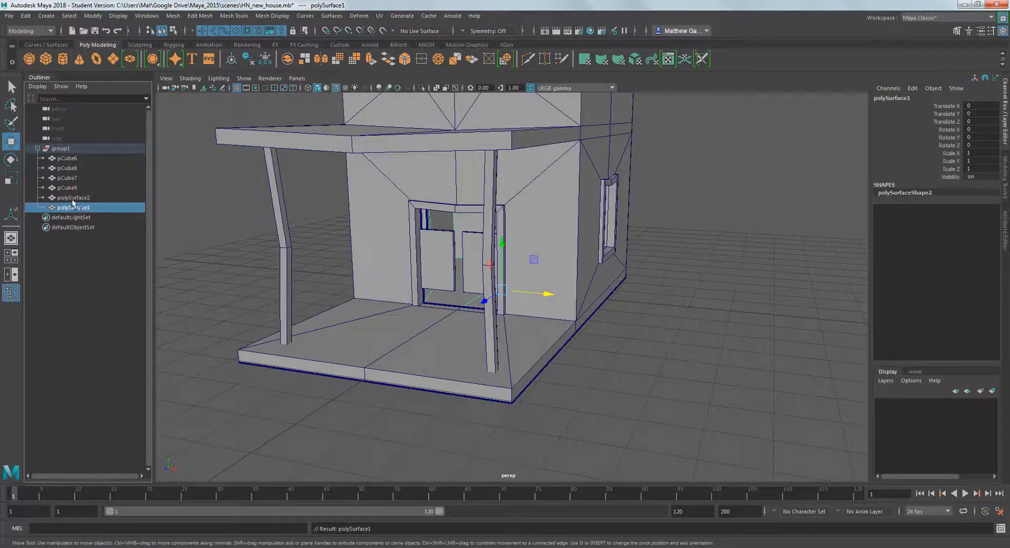
- Go through the objects inside group1 one by one to check which house part each one is
{"action": "left_click", "coordinate": [68, 160]}
{"action": "left_click", "coordinate": [67, 168]}
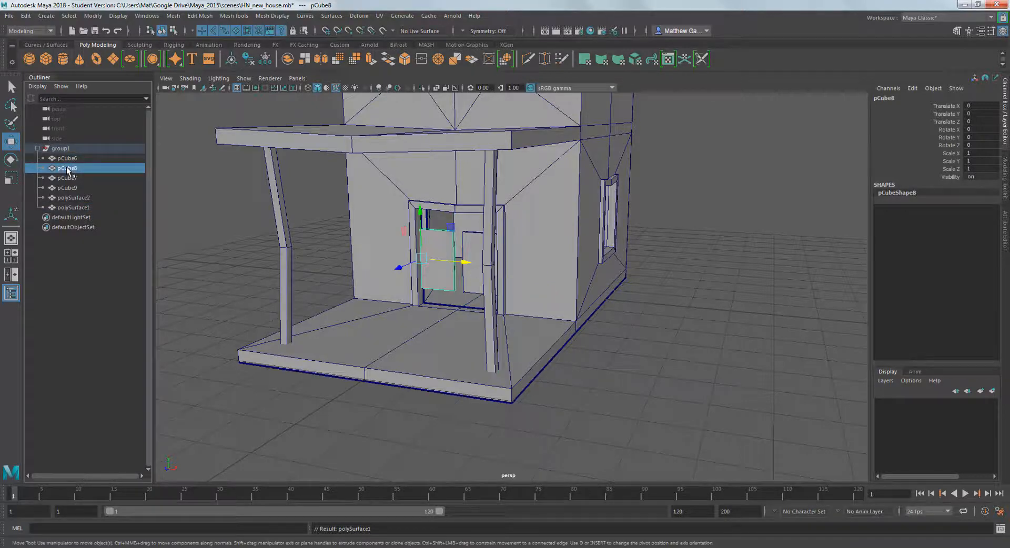
{"action": "left_click", "coordinate": [68, 178]}
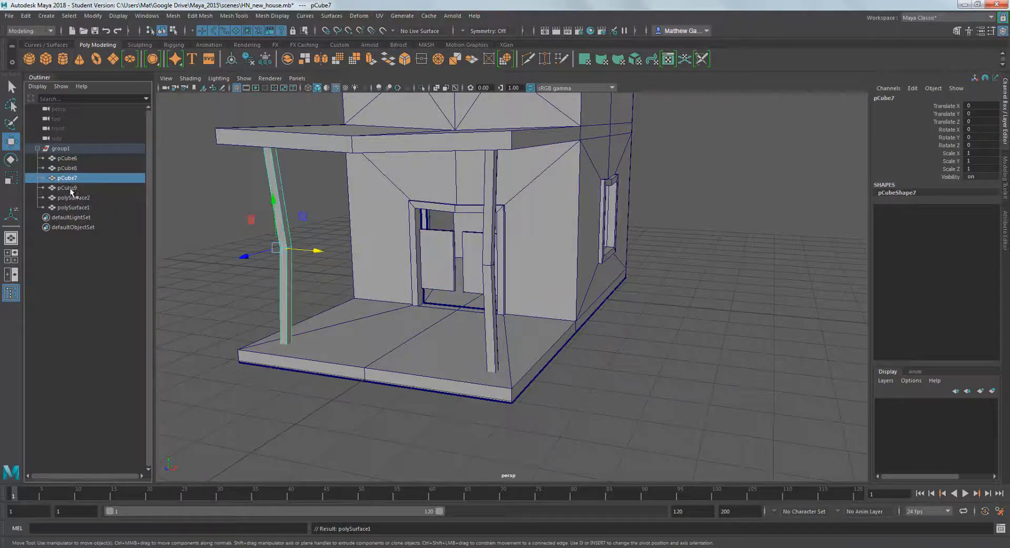
{"action": "left_click", "coordinate": [73, 190]}
{"action": "left_click", "coordinate": [73, 199]}
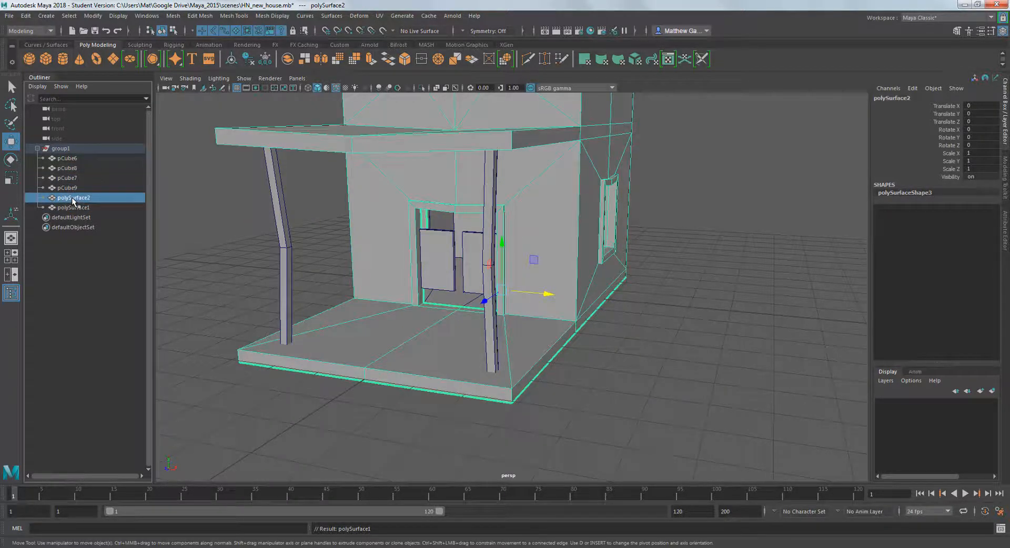
{"action": "left_click", "coordinate": [73, 208]}
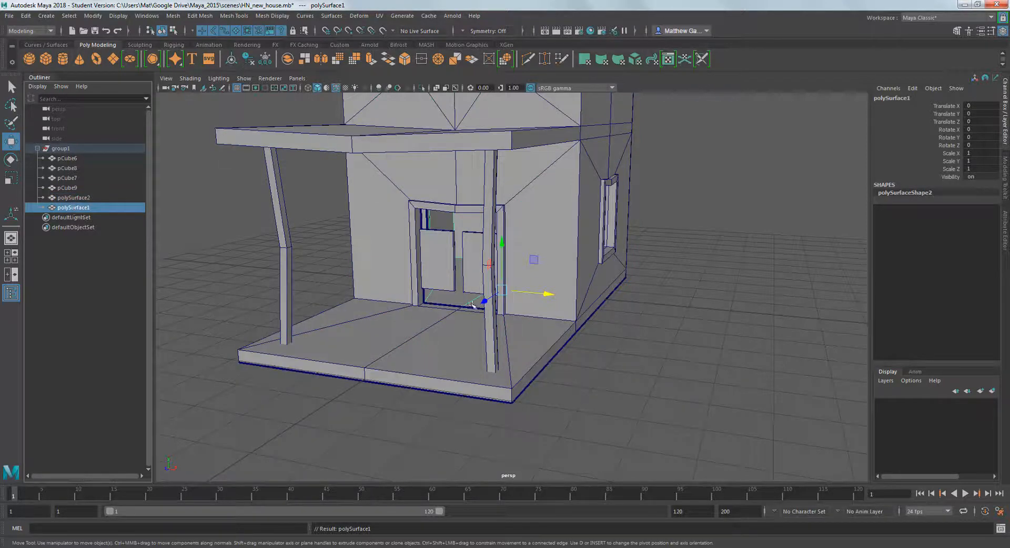
- Examine the interior room inside the house in wireframe display, and return to shaded display
{"action": "key", "text": "4"}
{"action": "left_click_drag", "start_coordinate": [690, 285], "coordinate": [718, 286], "text": "alt"}
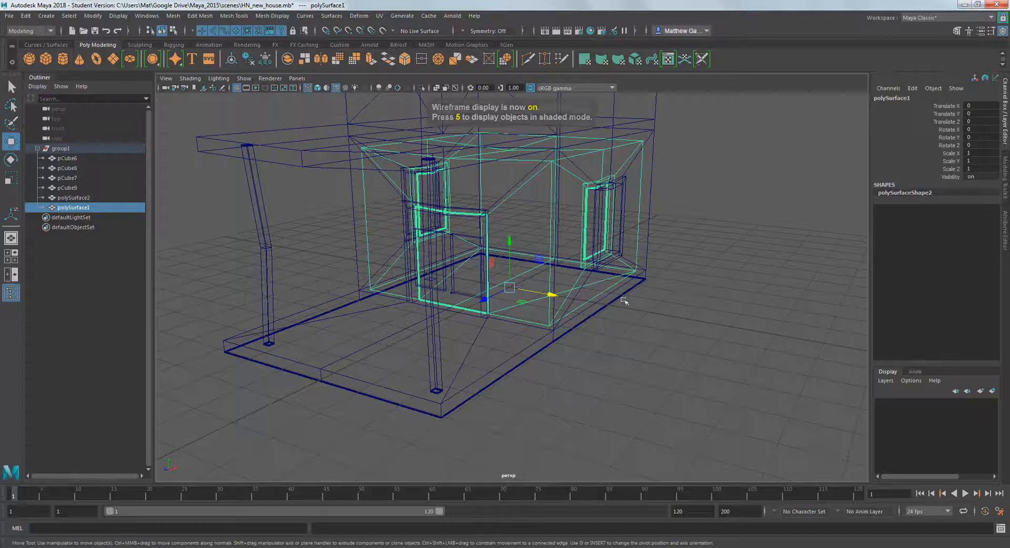
{"action": "mouse_move", "coordinate": [543, 270]}
{"action": "left_mouse_down", "text": "alt"}
{"action": "mouse_move", "coordinate": [579, 275]}
{"action": "mouse_move", "coordinate": [554, 281]}
{"action": "left_mouse_up", "text": "alt"}
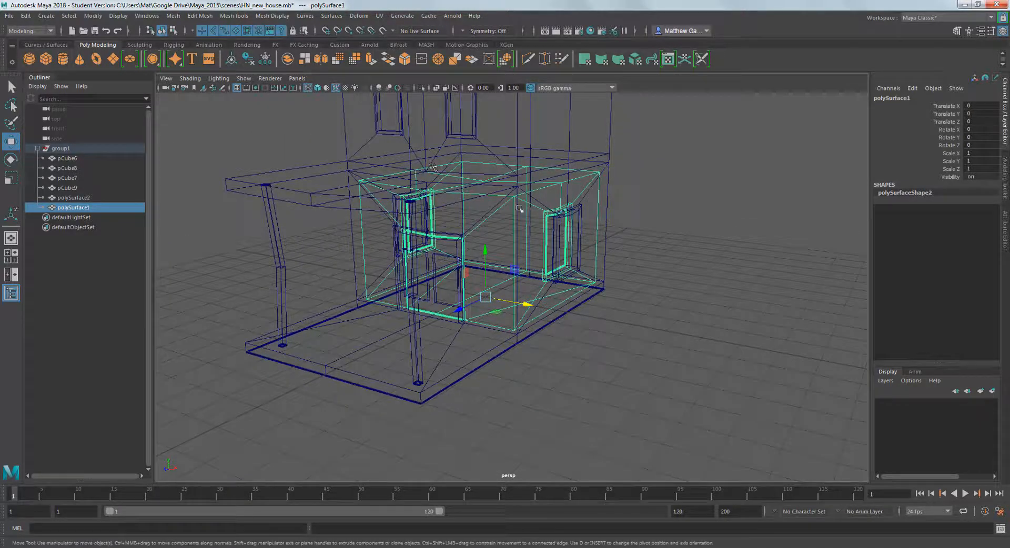
{"action": "key", "text": "5"}
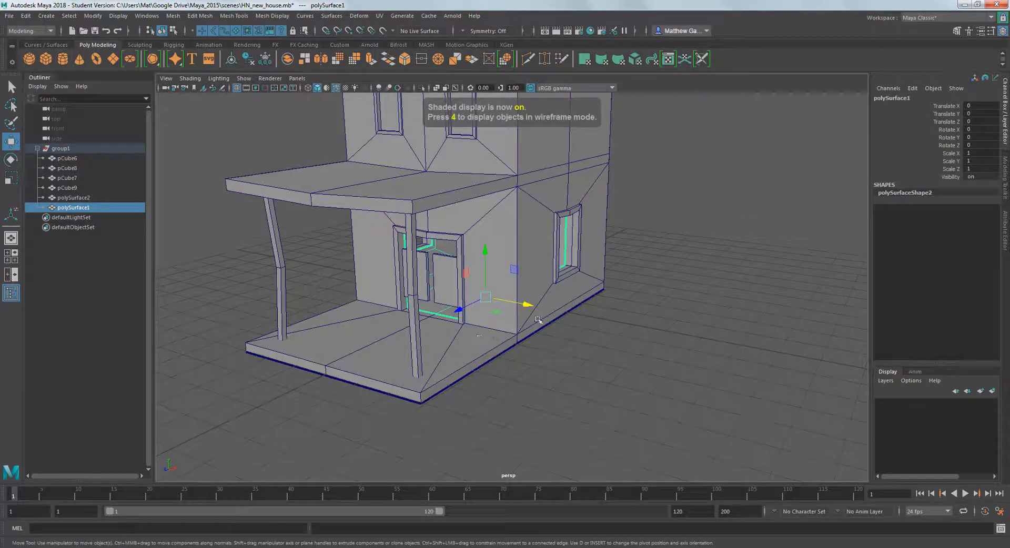
- Pull the interior room polySurface1 out of the house along X by about 10.8 units
{"action": "left_click_drag", "start_coordinate": [528, 305], "coordinate": [801, 345]}
{"action": "middle_click_drag", "start_coordinate": [794, 302], "coordinate": [512, 298], "text": "alt"}
{"action": "scroll", "coordinate": [514, 298], "scroll_direction": "down", "scroll_amount": 5}
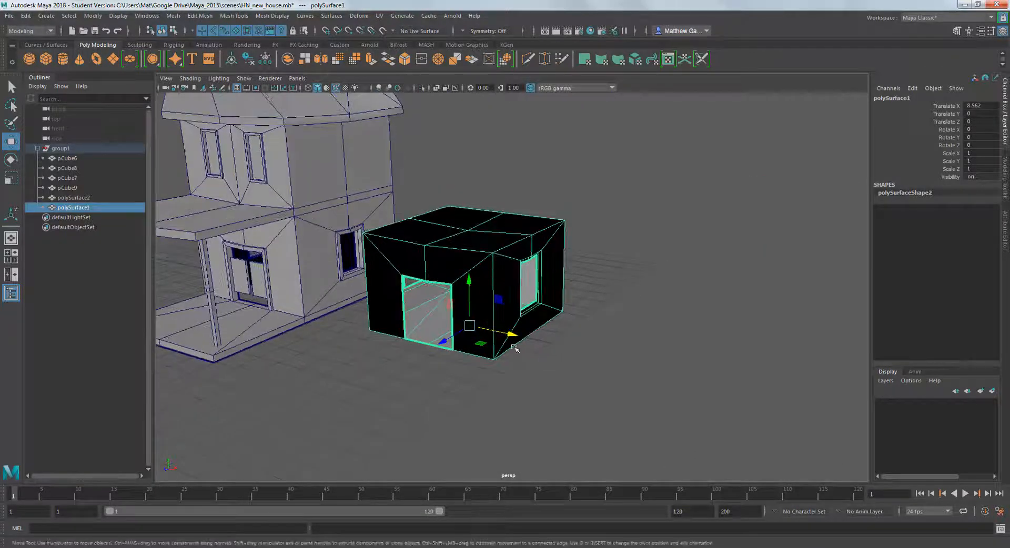
{"action": "left_click_drag", "start_coordinate": [520, 340], "coordinate": [579, 323]}
{"action": "middle_click_drag", "start_coordinate": [579, 323], "coordinate": [555, 304], "text": "alt"}
{"action": "left_click_drag", "start_coordinate": [555, 305], "coordinate": [552, 300], "text": "alt"}
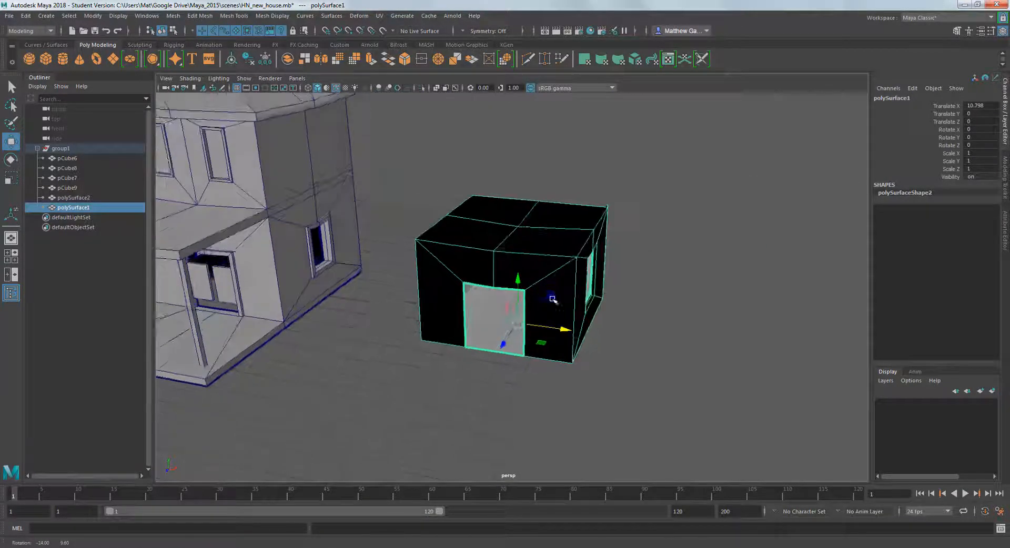
{"action": "scroll", "coordinate": [552, 299], "scroll_direction": "up", "scroll_amount": 3}
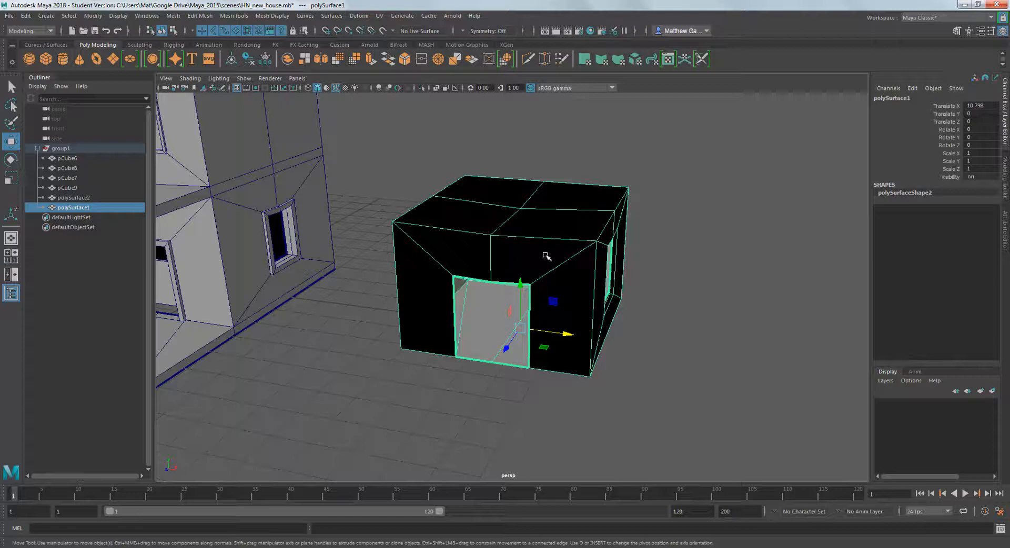
- Turn off Double Sided in the Render Stats of the interior room's shape, and clear the selection
{"action": "left_click", "coordinate": [731, 368]}
{"action": "left_click", "coordinate": [532, 282]}
{"action": "left_click", "coordinate": [1003, 238]}
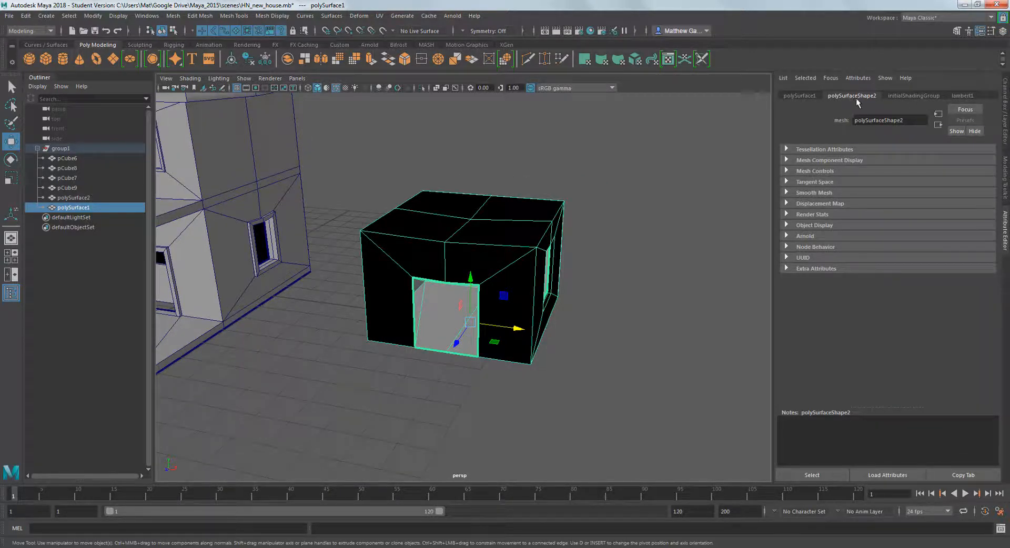
{"action": "left_click", "coordinate": [787, 214]}
{"action": "left_click", "coordinate": [859, 300]}
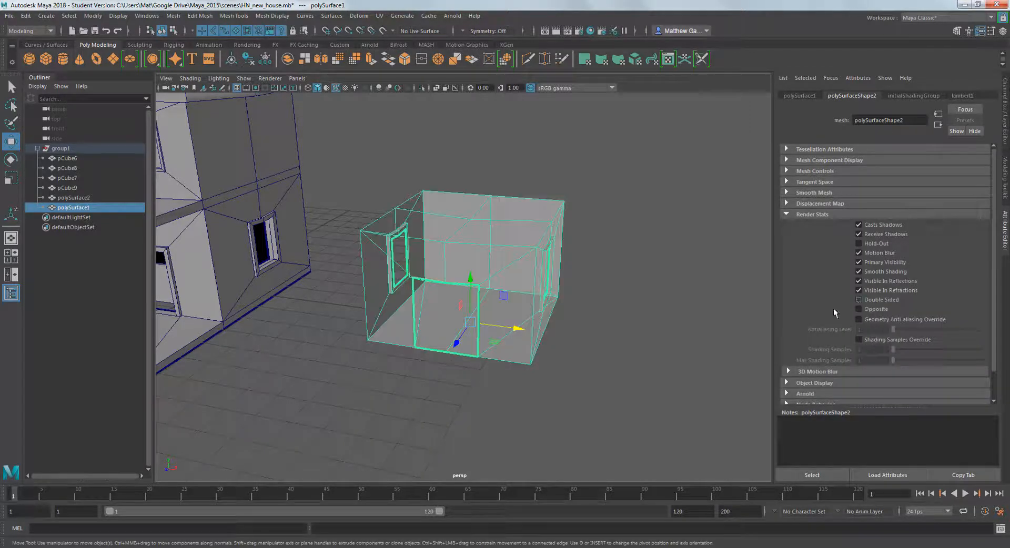
{"action": "left_click", "coordinate": [636, 285]}
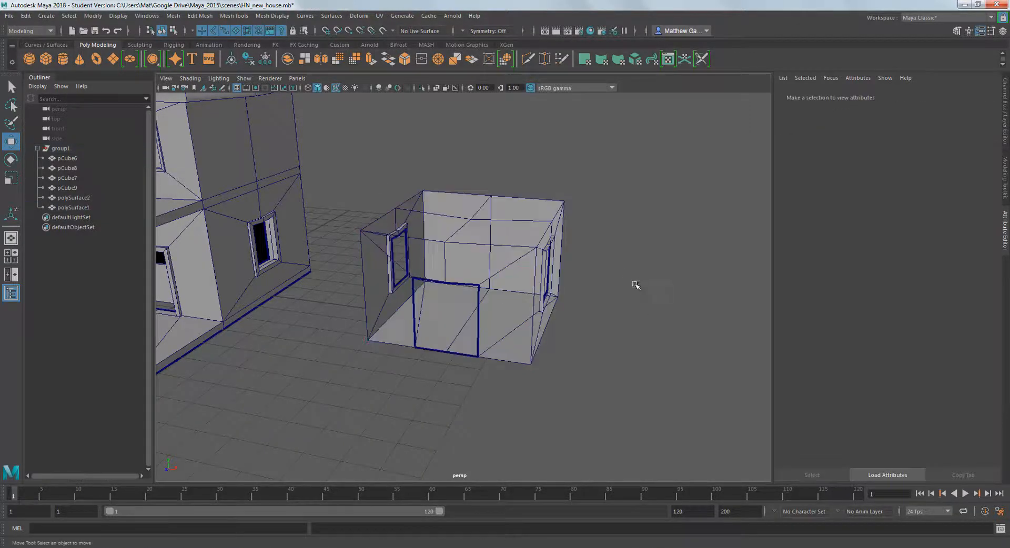
- Examine the single-sided interior room from several angles and compare it with the house
{"action": "left_click_drag", "start_coordinate": [594, 267], "coordinate": [589, 247], "text": "alt"}
{"action": "scroll", "coordinate": [589, 247], "scroll_direction": "up", "scroll_amount": 3}
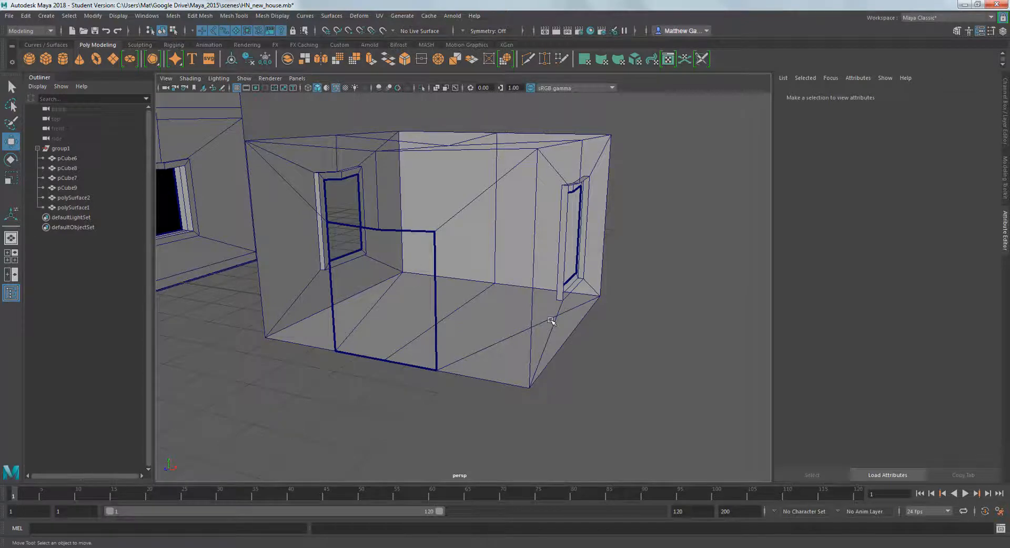
{"action": "left_click_drag", "start_coordinate": [534, 262], "coordinate": [566, 267], "text": "alt"}
{"action": "scroll", "coordinate": [566, 268], "scroll_direction": "down", "scroll_amount": 6}
{"action": "middle_click_drag", "start_coordinate": [566, 268], "coordinate": [634, 262], "text": "alt"}
{"action": "scroll", "coordinate": [633, 262], "scroll_direction": "up", "scroll_amount": 4}
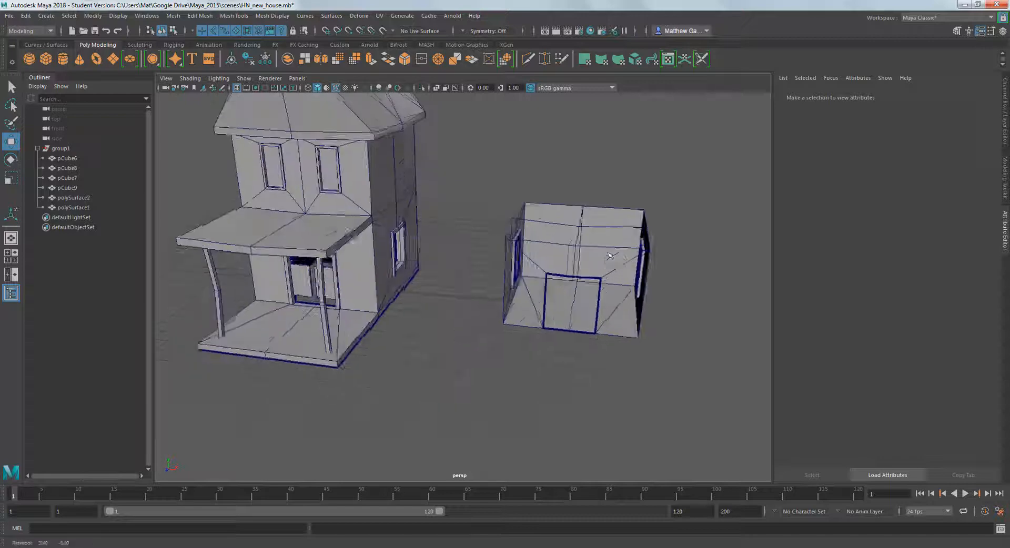
{"action": "left_click_drag", "start_coordinate": [634, 262], "coordinate": [603, 254], "text": "alt"}
{"action": "scroll", "coordinate": [603, 253], "scroll_direction": "up", "scroll_amount": 2}
- Set the interior room's Translate X to 0 to return it inside the house, and clear the selection
{"action": "left_click", "coordinate": [626, 239]}
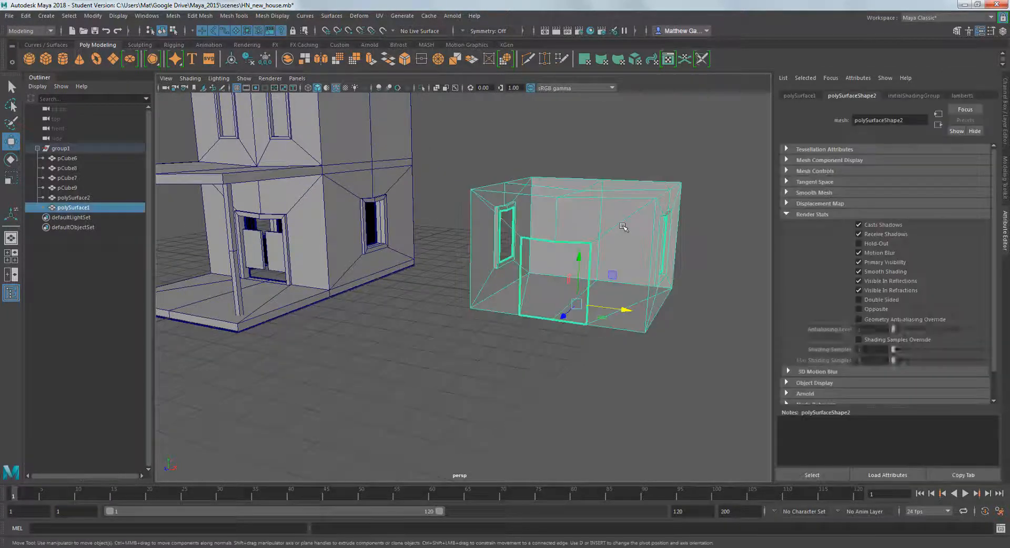
{"action": "left_click", "coordinate": [1005, 111]}
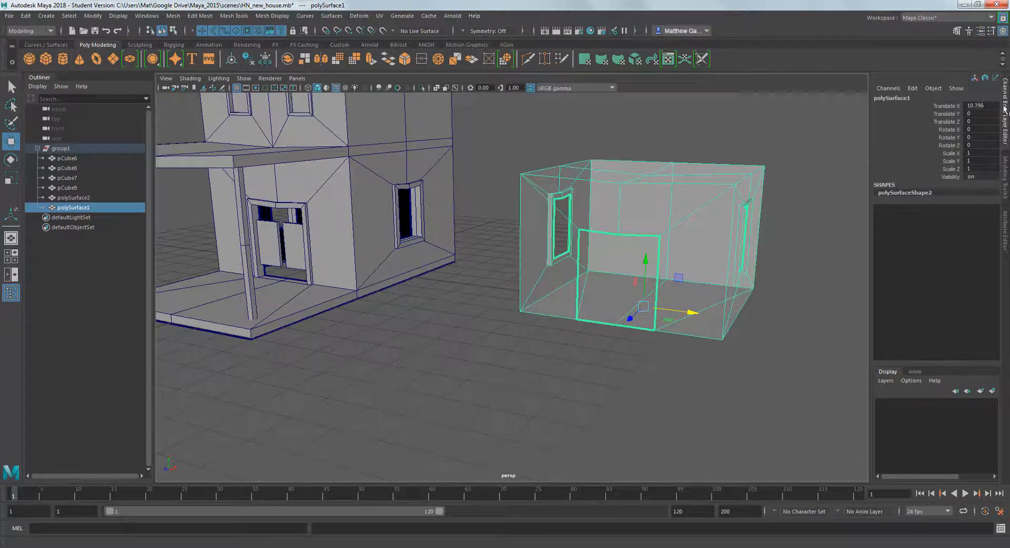
{"action": "type", "text": "0"}
{"action": "key", "text": "Return"}
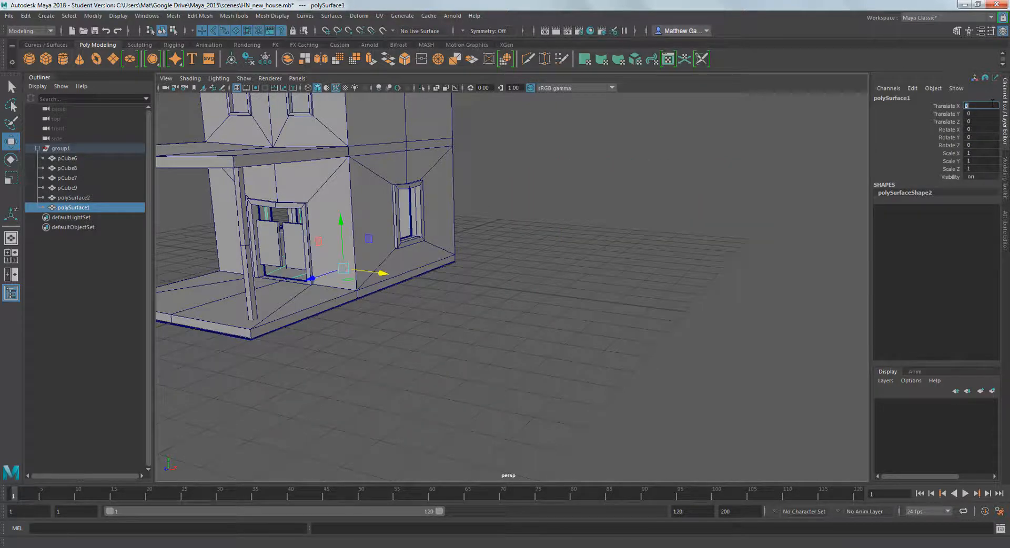
{"action": "left_click", "coordinate": [589, 244]}
- Look over the whole reassembled house and hide the Outliner
{"action": "middle_click_drag", "start_coordinate": [536, 234], "coordinate": [663, 284], "text": "alt"}
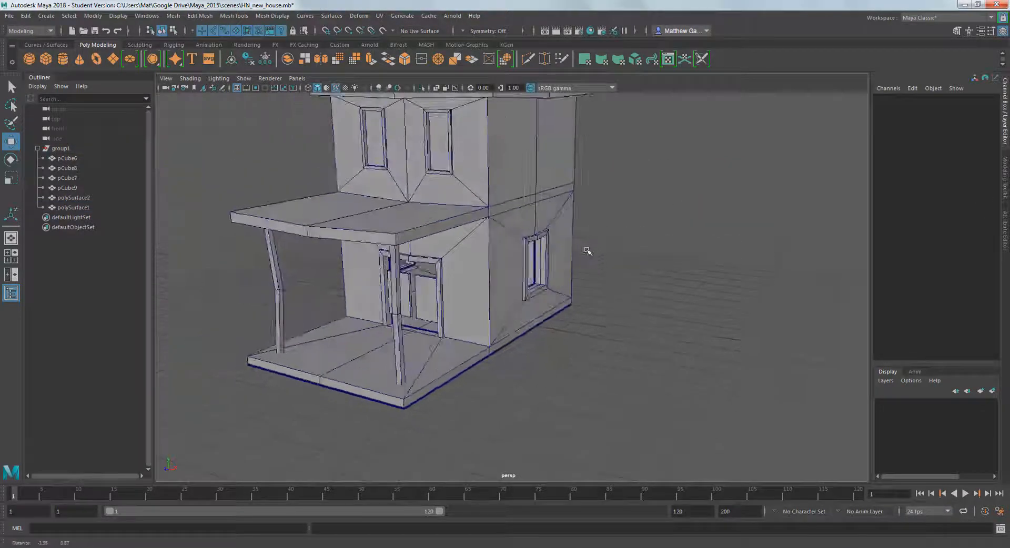
{"action": "left_click_drag", "start_coordinate": [586, 251], "coordinate": [639, 262], "text": "alt"}
{"action": "middle_click_drag", "start_coordinate": [638, 262], "coordinate": [673, 284], "text": "alt"}
{"action": "left_click_drag", "start_coordinate": [658, 269], "coordinate": [627, 249], "text": "alt"}
{"action": "scroll", "coordinate": [627, 249], "scroll_direction": "down", "scroll_amount": 3}
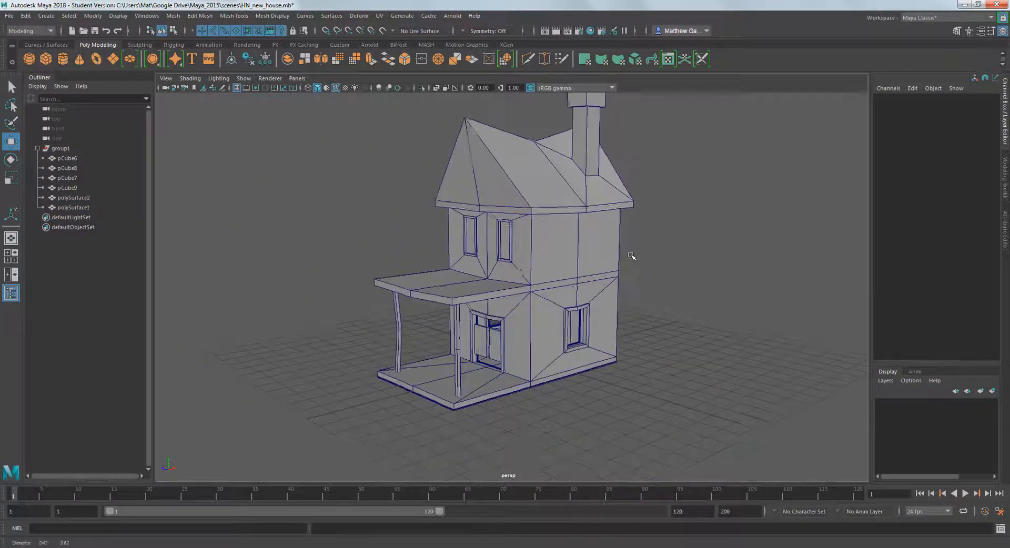
{"action": "mouse_move", "coordinate": [631, 258]}
{"action": "middle_mouse_down", "text": "alt"}
{"action": "mouse_move", "coordinate": [616, 258]}
{"action": "mouse_move", "coordinate": [624, 260]}
{"action": "middle_mouse_up", "text": "alt"}
{"action": "middle_click_drag", "start_coordinate": [680, 273], "coordinate": [655, 263], "text": "alt"}
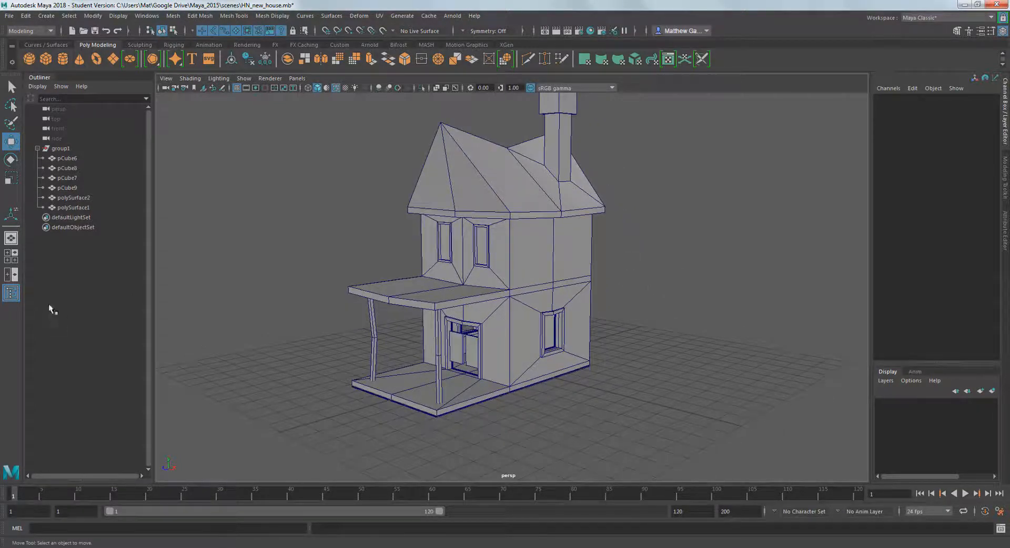
{"action": "left_click", "coordinate": [11, 293]}
- Switch to the UV Editing workspace and widen the UV Editor beside the perspective view
{"action": "left_click_drag", "start_coordinate": [353, 245], "coordinate": [492, 221], "text": "alt"}
{"action": "middle_click_drag", "start_coordinate": [526, 207], "coordinate": [540, 225], "text": "alt"}
{"action": "left_click_drag", "start_coordinate": [549, 226], "coordinate": [553, 226], "text": "alt"}
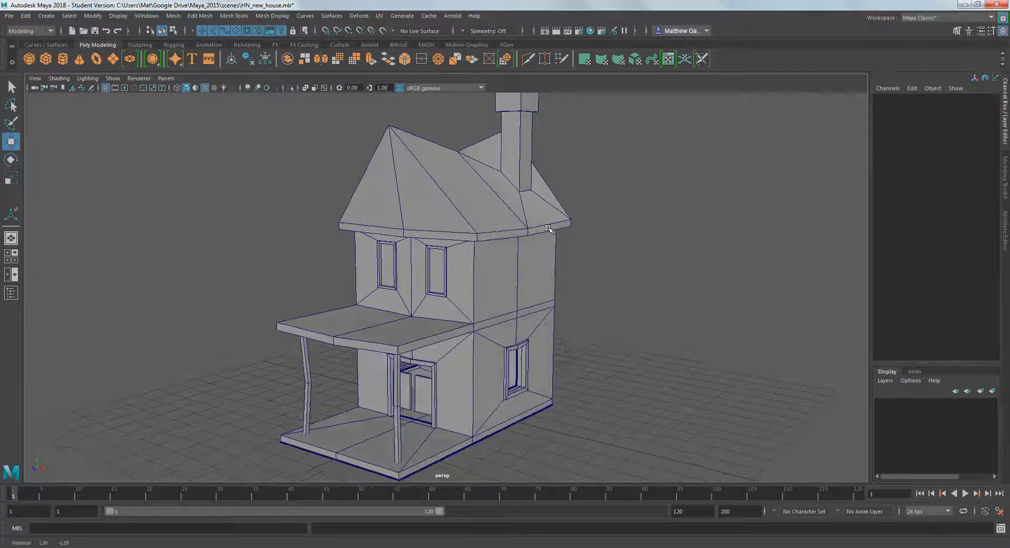
{"action": "middle_click_drag", "start_coordinate": [562, 219], "coordinate": [551, 199], "text": "alt"}
{"action": "left_click_drag", "start_coordinate": [552, 202], "coordinate": [621, 163], "text": "alt"}
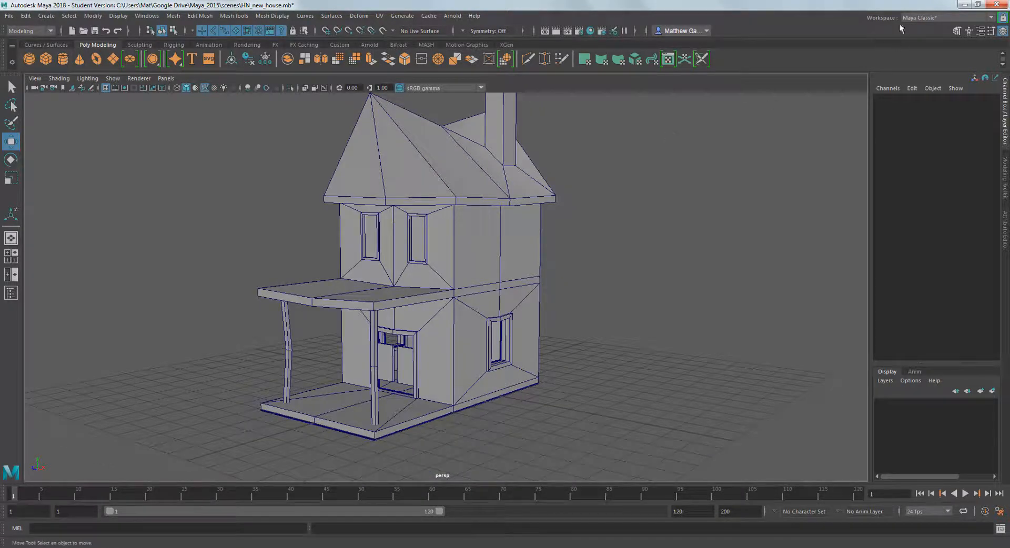
{"action": "left_click", "coordinate": [931, 19]}
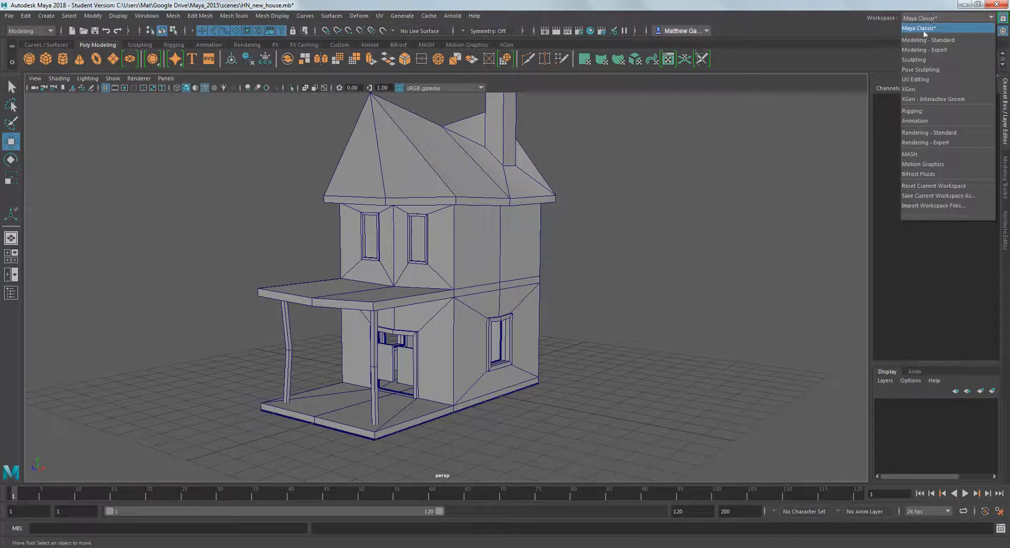
{"action": "left_click", "coordinate": [918, 80]}
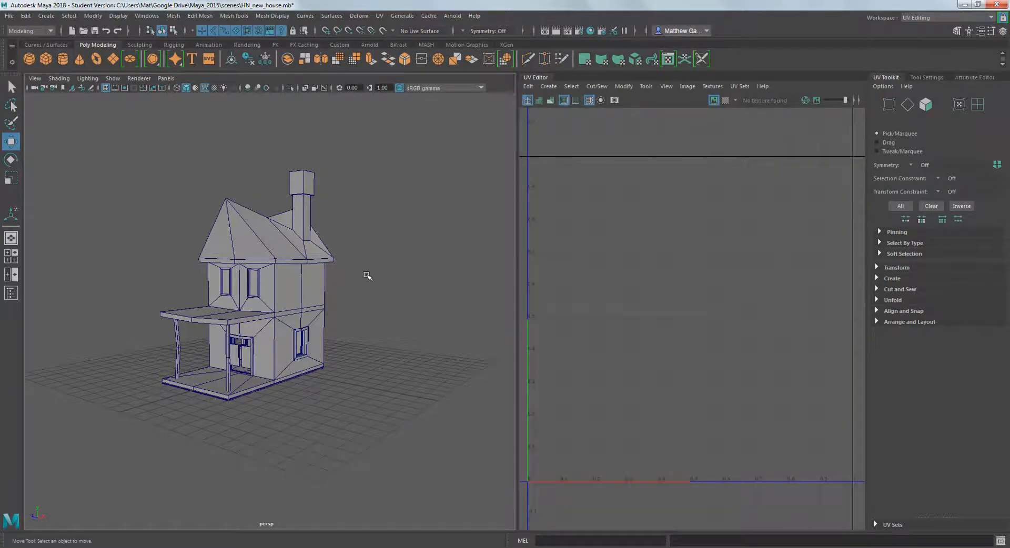
{"action": "left_click_drag", "start_coordinate": [518, 269], "coordinate": [387, 278]}
{"action": "scroll", "coordinate": [252, 286], "scroll_direction": "up", "scroll_amount": 5}
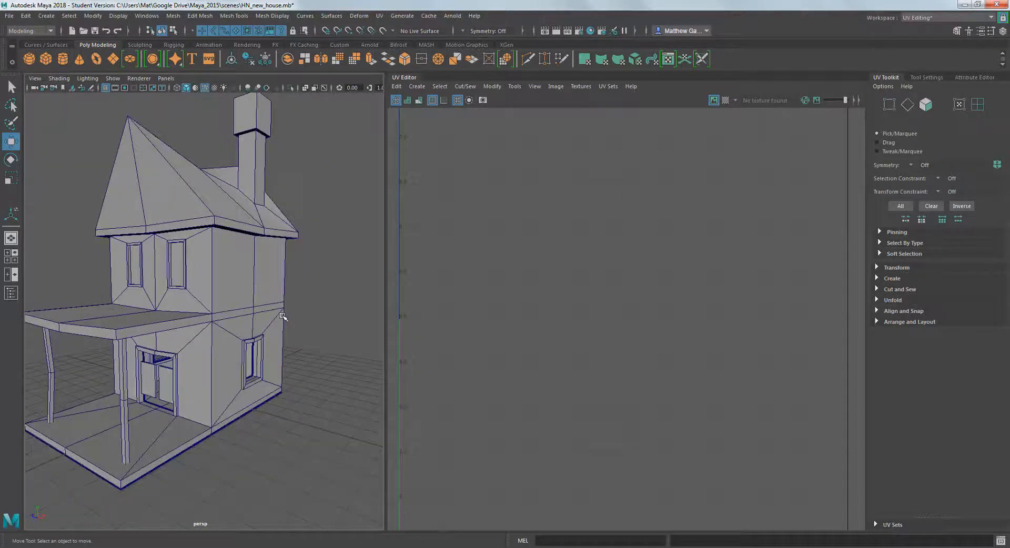
- Switch the house exterior mesh to face selection mode
{"action": "left_click_drag", "start_coordinate": [283, 316], "coordinate": [153, 260], "text": "alt"}
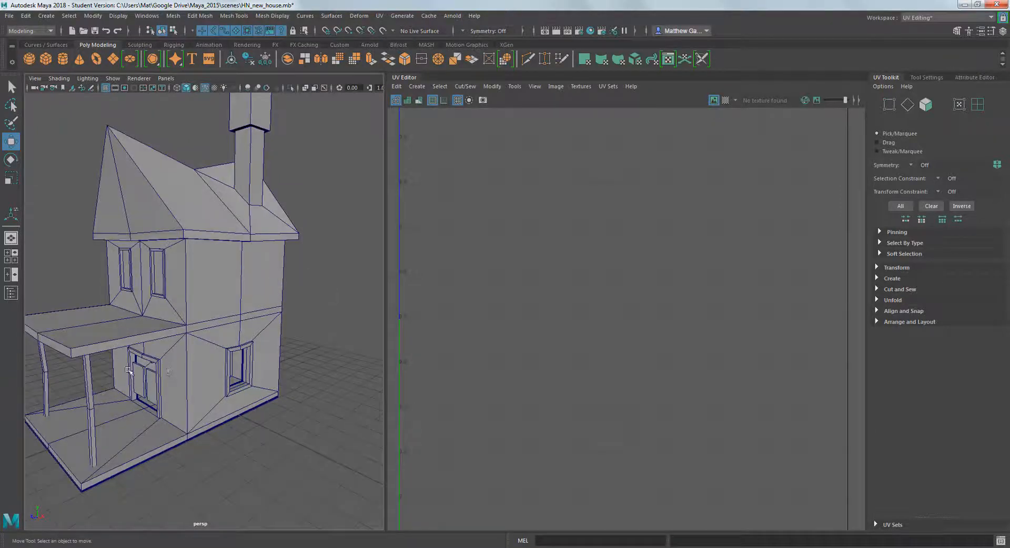
{"action": "left_click_drag", "start_coordinate": [245, 299], "coordinate": [190, 257], "text": "alt"}
{"action": "right_click_drag", "start_coordinate": [191, 257], "coordinate": [188, 284]}
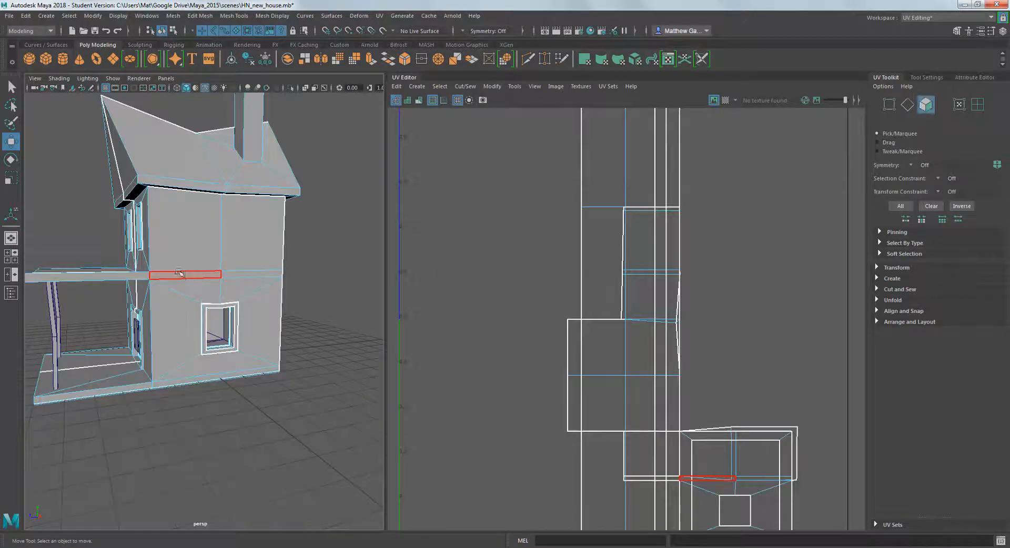
- Return to object selection and select the interior room, both front doors and both porch posts together
{"action": "left_click_drag", "start_coordinate": [184, 276], "coordinate": [244, 309], "text": "alt"}
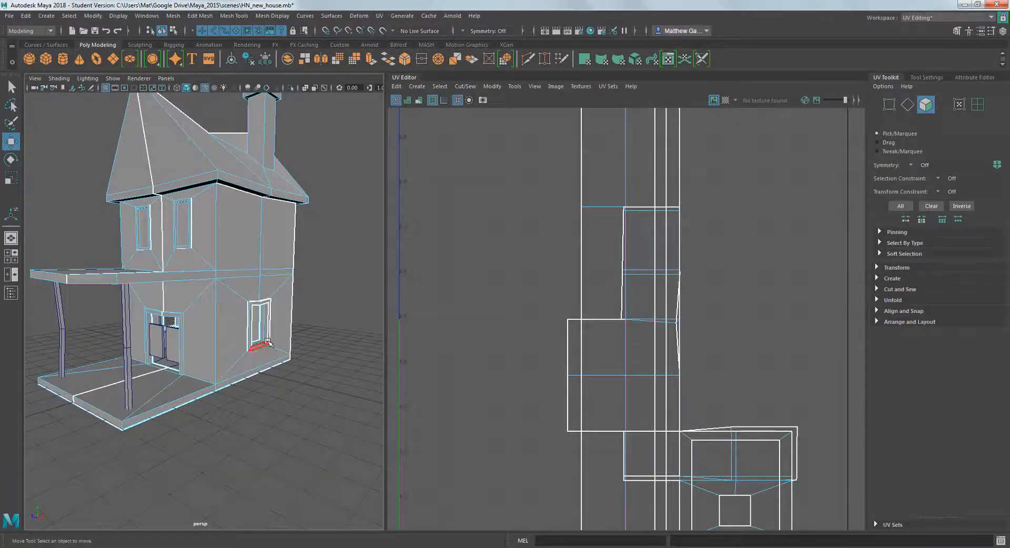
{"action": "key", "text": "F8"}
{"action": "left_click", "coordinate": [304, 431]}
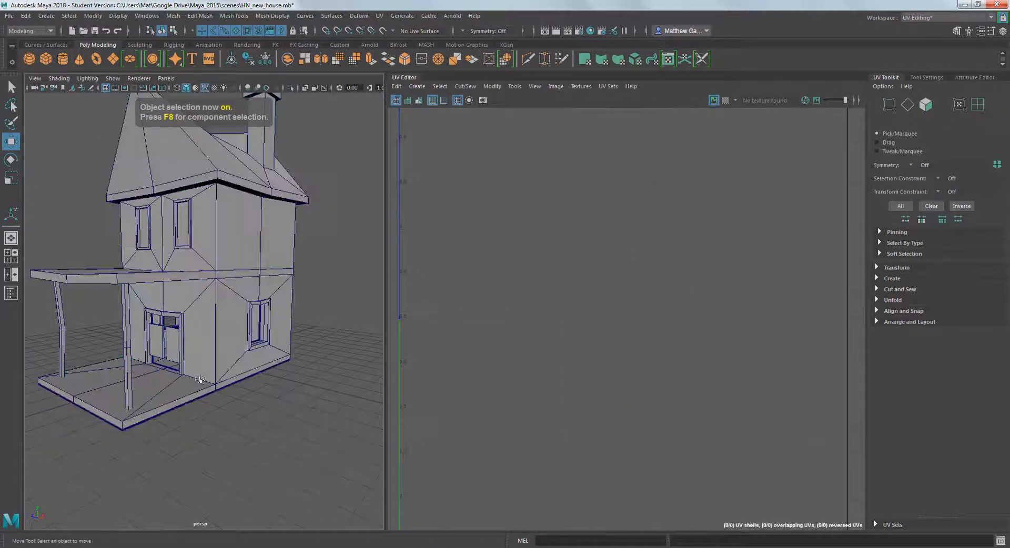
{"action": "left_click_drag", "start_coordinate": [158, 364], "coordinate": [191, 378], "text": "alt"}
{"action": "left_click", "coordinate": [195, 370]}
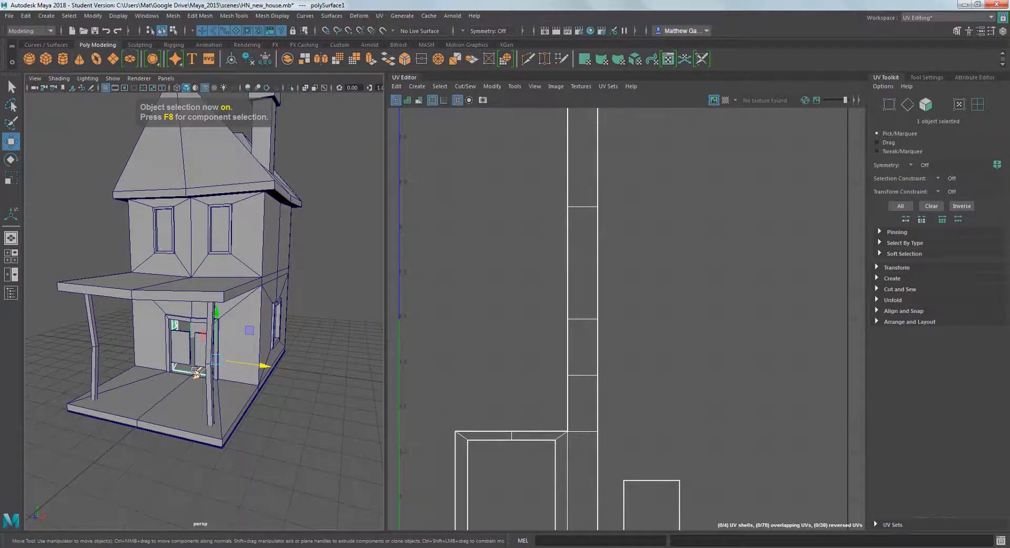
{"action": "key", "text": "q"}
{"action": "left_click", "coordinate": [184, 350], "text": "shift"}
{"action": "left_click", "coordinate": [200, 350], "text": "shift"}
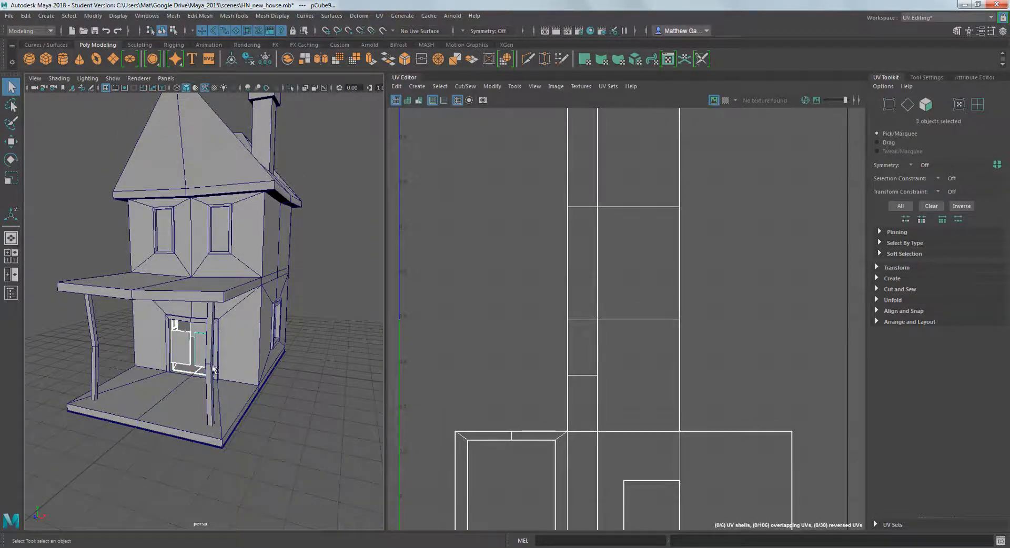
{"action": "left_click", "coordinate": [209, 383], "text": "shift"}
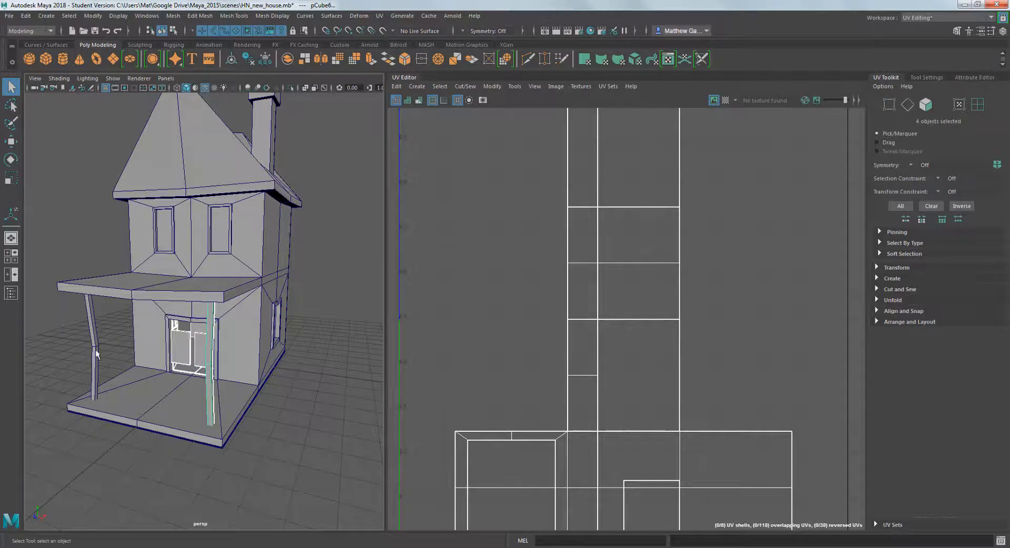
{"action": "left_click", "coordinate": [96, 355], "text": "shift"}
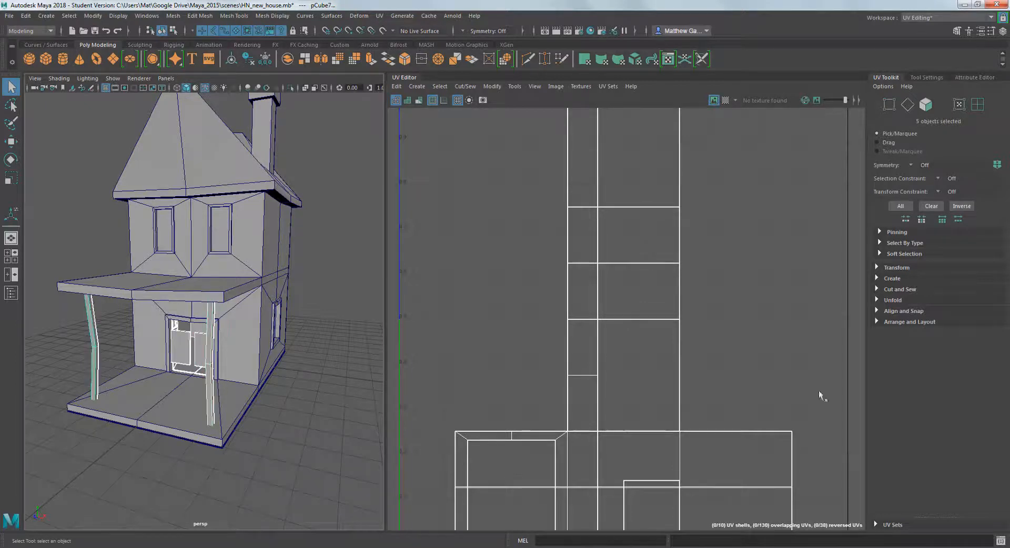
- Switch to the Maya Classic workspace, put the selected objects on a new display layer, and set that layer to template
{"action": "left_click", "coordinate": [945, 18]}
{"action": "left_click", "coordinate": [926, 37]}
{"action": "left_click", "coordinate": [993, 391]}
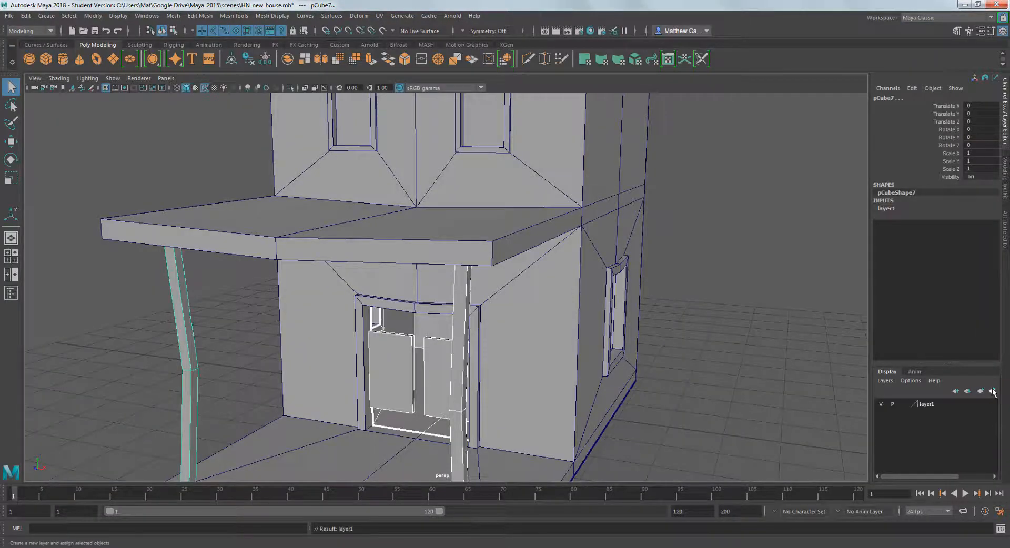
{"action": "left_click", "coordinate": [905, 405]}
{"action": "left_click", "coordinate": [688, 358]}
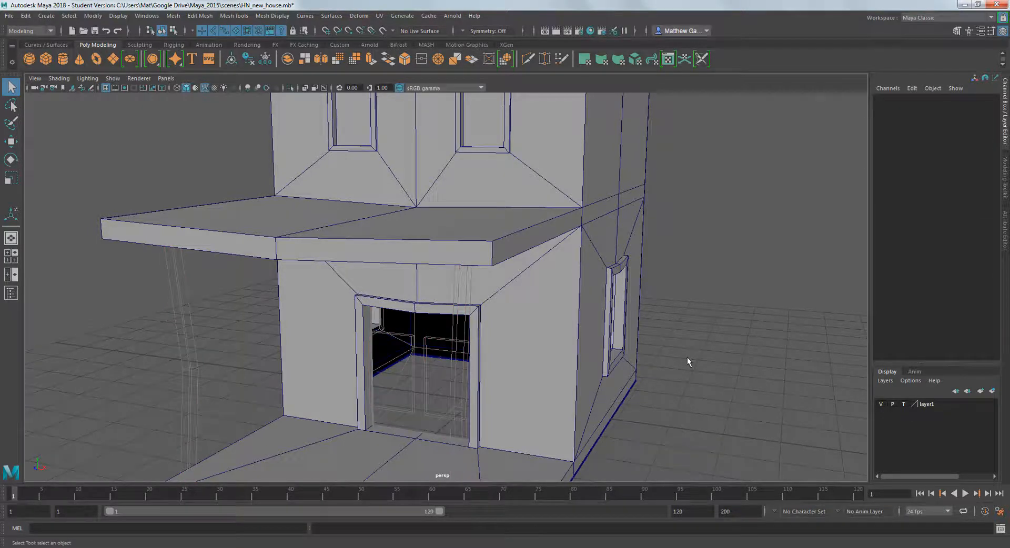
- Switch back to the UV Editing workspace, select the house exterior, and frame it with its UVs
{"action": "left_click", "coordinate": [914, 19]}
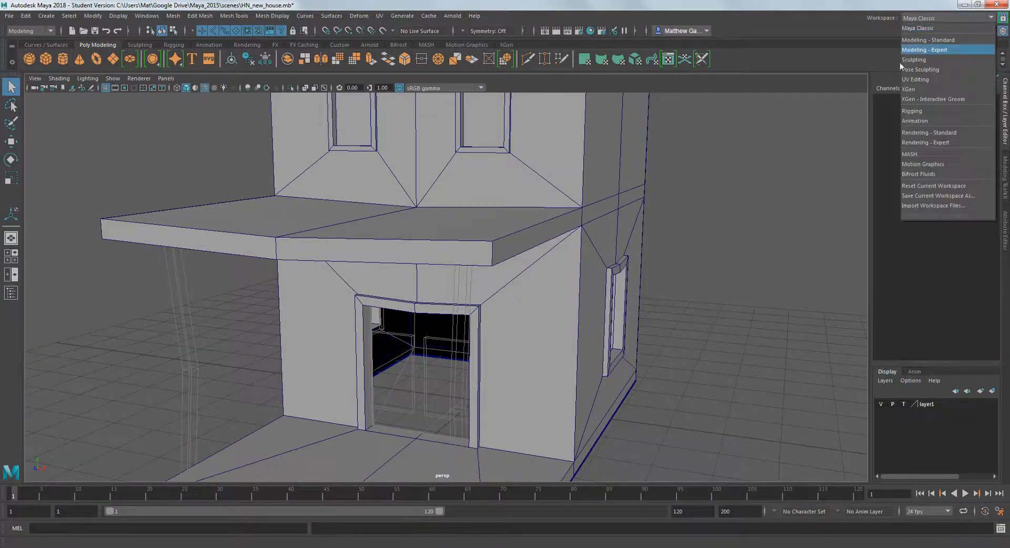
{"action": "left_click", "coordinate": [918, 82]}
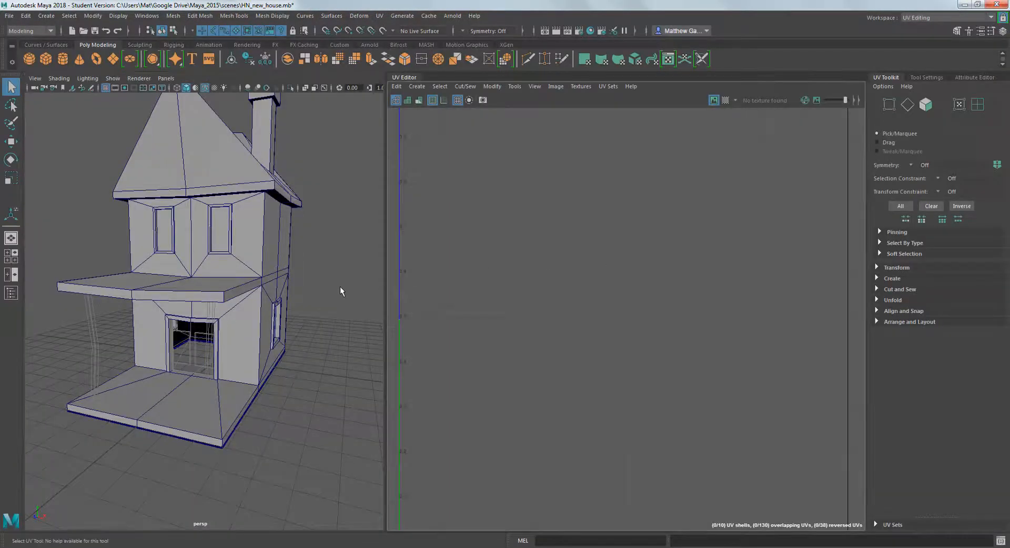
{"action": "left_click_drag", "start_coordinate": [340, 286], "coordinate": [261, 269], "text": "alt"}
{"action": "left_click", "coordinate": [282, 230]}
{"action": "left_click_drag", "start_coordinate": [282, 230], "coordinate": [293, 260], "text": "alt"}
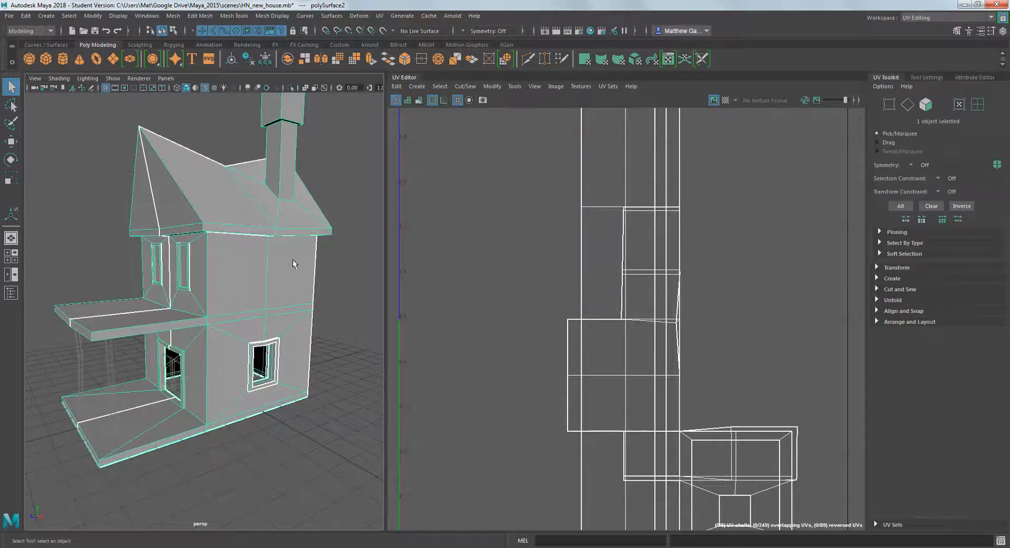
{"action": "key", "text": "f"}
{"action": "left_click_drag", "start_coordinate": [229, 348], "coordinate": [255, 338], "text": "alt"}
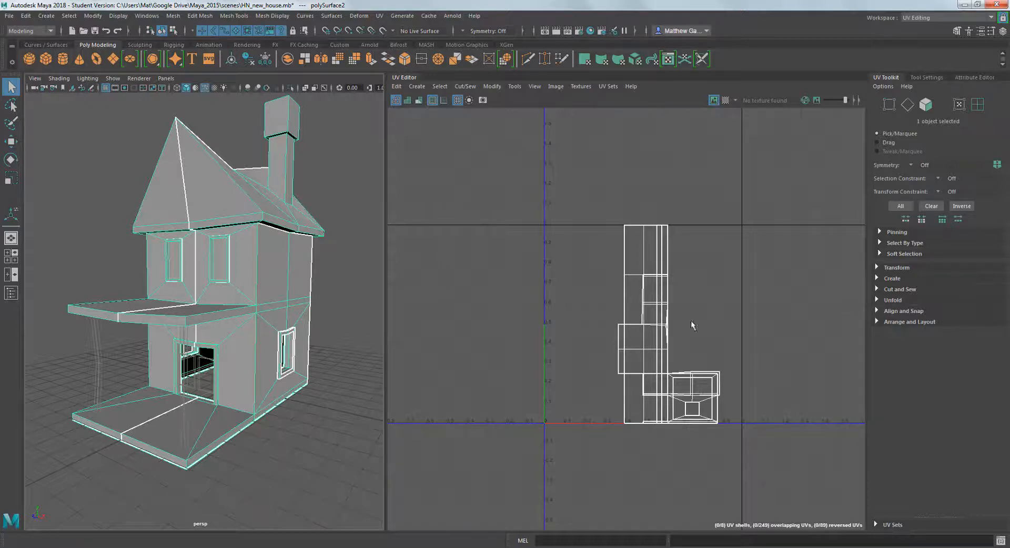
- Apply camera-based UV mapping to the house exterior and move the whole UV shell left, outside the 0 to 1 space
{"action": "left_click", "coordinate": [417, 87]}
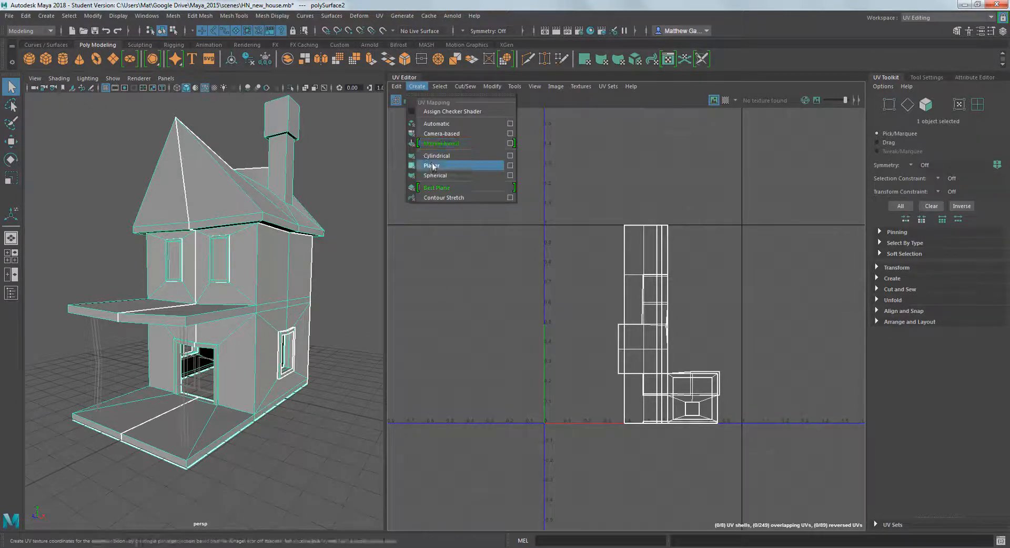
{"action": "left_click", "coordinate": [445, 134]}
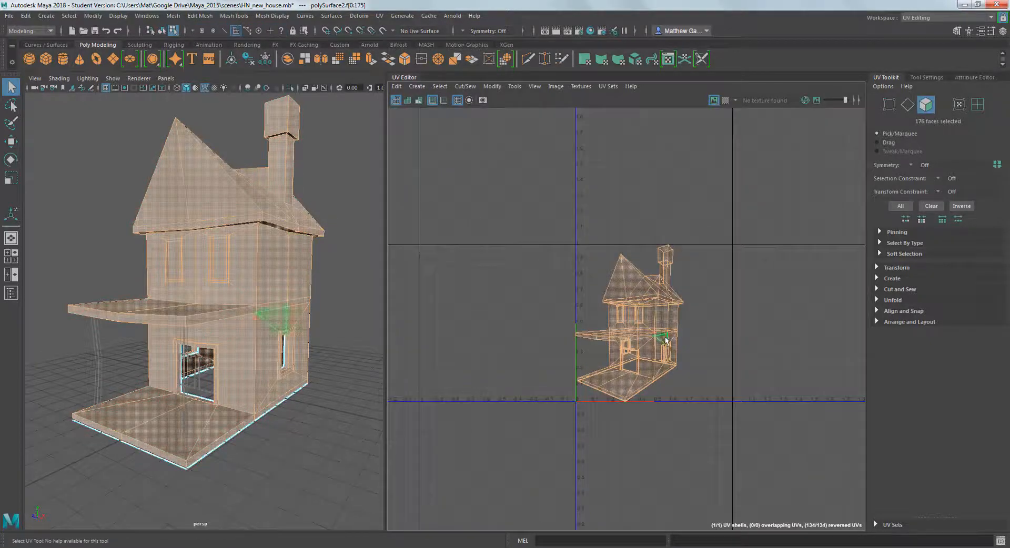
{"action": "right_click_drag", "start_coordinate": [658, 331], "coordinate": [702, 326]}
{"action": "left_click_drag", "start_coordinate": [745, 429], "coordinate": [746, 431]}
{"action": "key", "text": "w"}
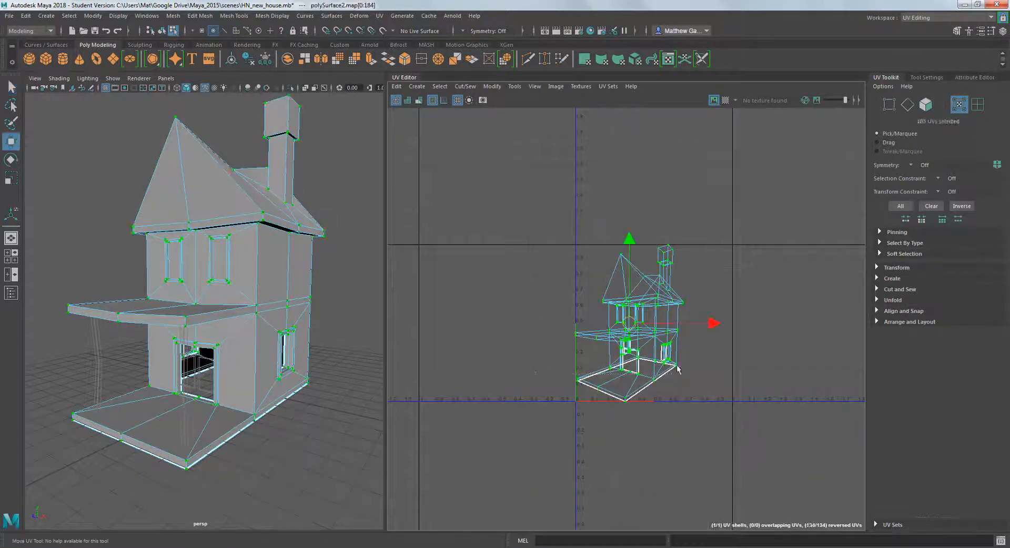
{"action": "left_click_drag", "start_coordinate": [629, 324], "coordinate": [476, 324]}
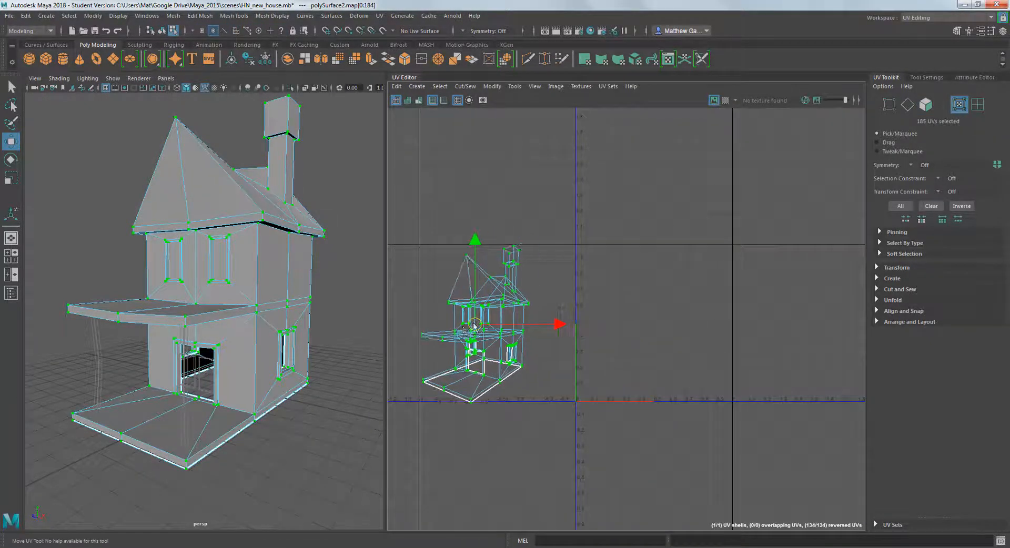
{"action": "left_click", "coordinate": [624, 378]}
{"action": "scroll", "coordinate": [543, 324], "scroll_direction": "up", "scroll_amount": 1}
{"action": "middle_click_drag", "start_coordinate": [543, 324], "coordinate": [584, 310], "text": "alt"}
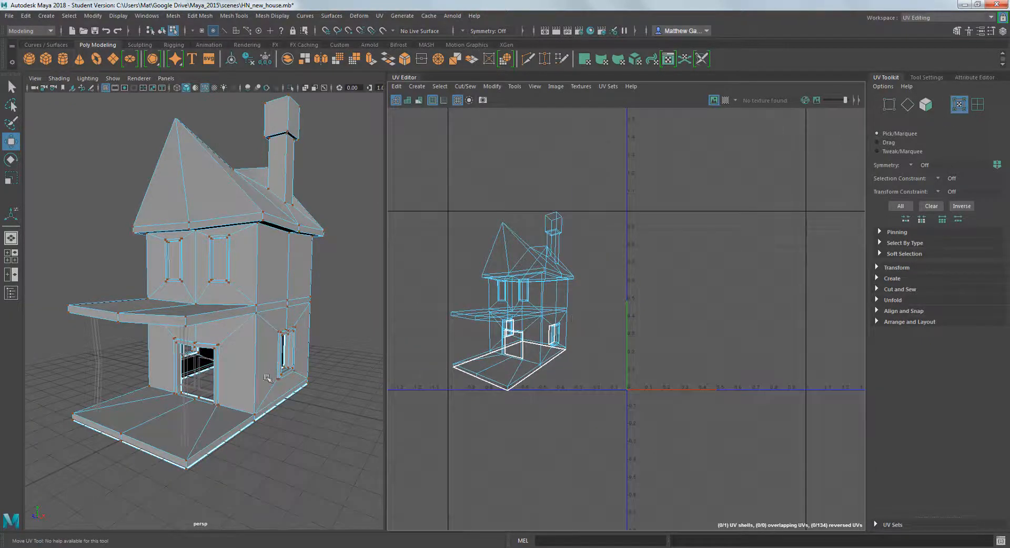
- Switch to face mode and select the house's wall faces between the roof and the ground floor slab
{"action": "scroll", "coordinate": [270, 375], "scroll_direction": "up", "scroll_amount": 6}
{"action": "scroll", "coordinate": [270, 374], "scroll_direction": "down", "scroll_amount": 6}
{"action": "left_click_drag", "start_coordinate": [270, 374], "coordinate": [223, 321], "text": "alt"}
{"action": "right_click_drag", "start_coordinate": [220, 273], "coordinate": [222, 310]}
{"action": "left_click_drag", "start_coordinate": [257, 302], "coordinate": [271, 293], "text": "alt"}
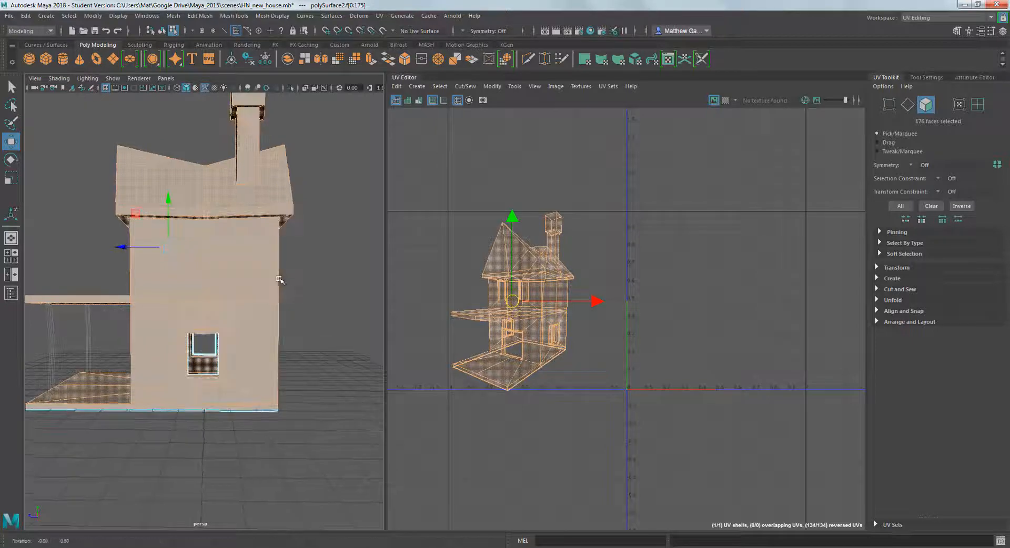
{"action": "left_click", "coordinate": [121, 281]}
{"action": "left_click_drag", "start_coordinate": [302, 360], "coordinate": [196, 310]}
{"action": "left_click", "coordinate": [107, 250]}
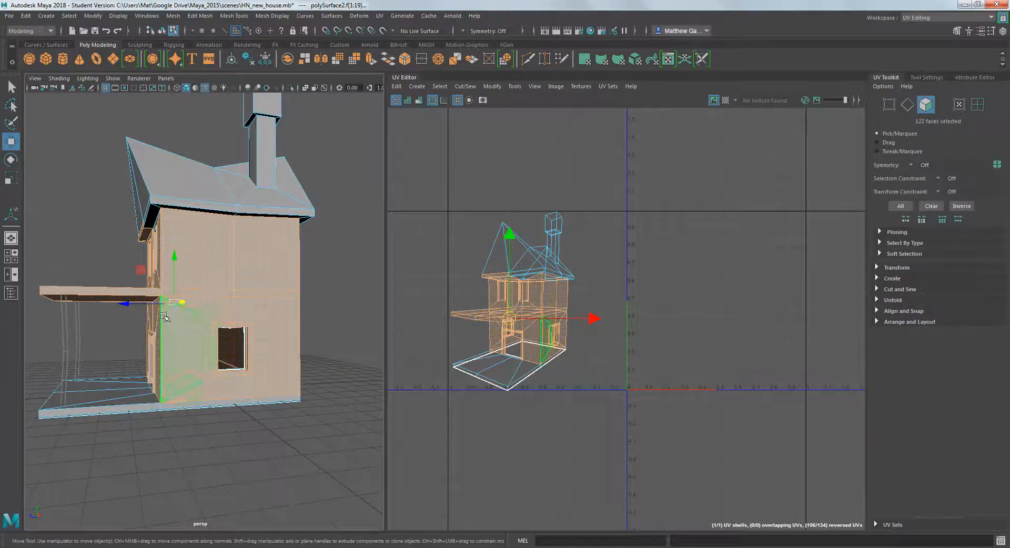
- Remove the porch roof faces and the faces under the front eaves from the wall selection
{"action": "key", "text": "q"}
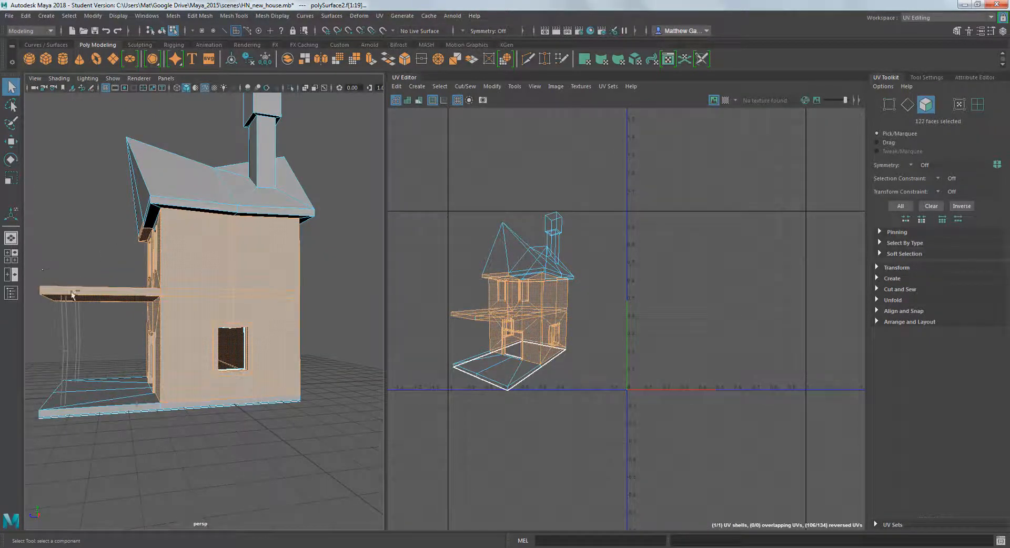
{"action": "left_click_drag", "start_coordinate": [114, 327], "coordinate": [117, 329], "text": "ctrl"}
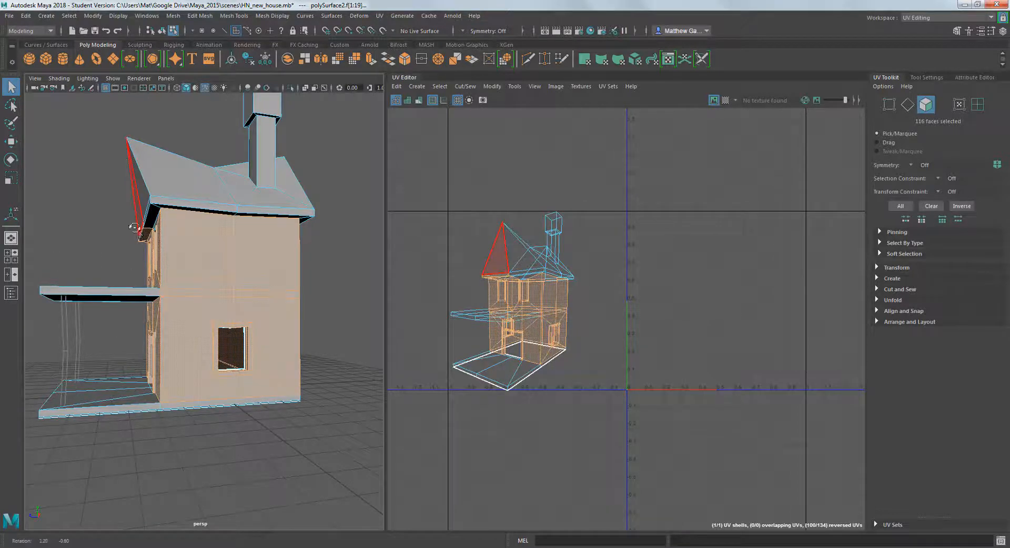
{"action": "left_click_drag", "start_coordinate": [184, 231], "coordinate": [243, 227], "text": "alt"}
{"action": "left_click_drag", "start_coordinate": [295, 258], "coordinate": [262, 241], "text": "alt"}
{"action": "left_click_drag", "start_coordinate": [313, 218], "coordinate": [219, 235], "text": "alt"}
{"action": "left_click", "coordinate": [219, 235], "text": "shift"}
{"action": "left_click", "coordinate": [267, 237], "text": "shift"}
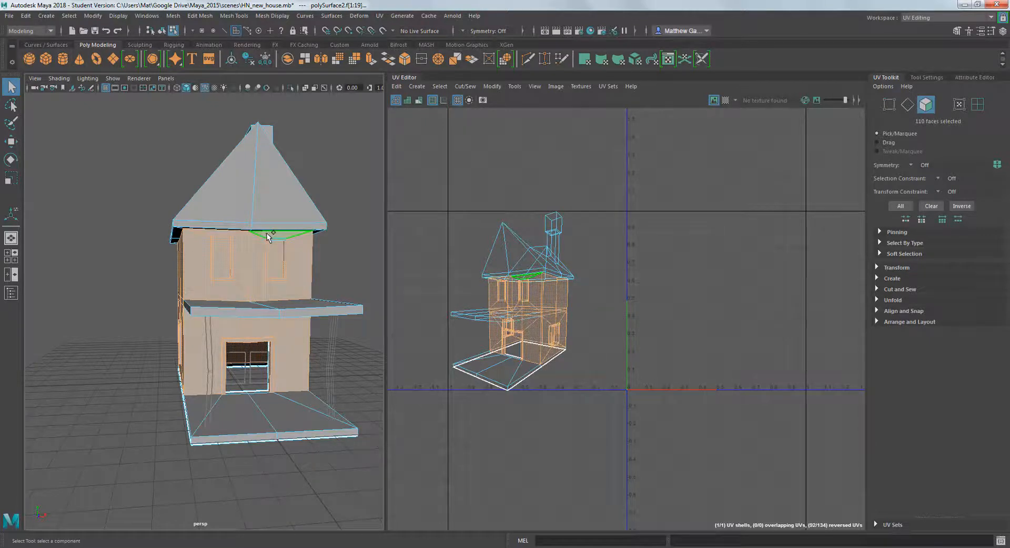
- Correct the wall face selection by dropping the stray roof faces and adding the missing wall faces
{"action": "left_click_drag", "start_coordinate": [324, 208], "coordinate": [237, 229], "text": "alt"}
{"action": "scroll", "coordinate": [303, 267], "scroll_direction": "up", "scroll_amount": 5}
{"action": "scroll", "coordinate": [301, 207], "scroll_direction": "down", "scroll_amount": 5}
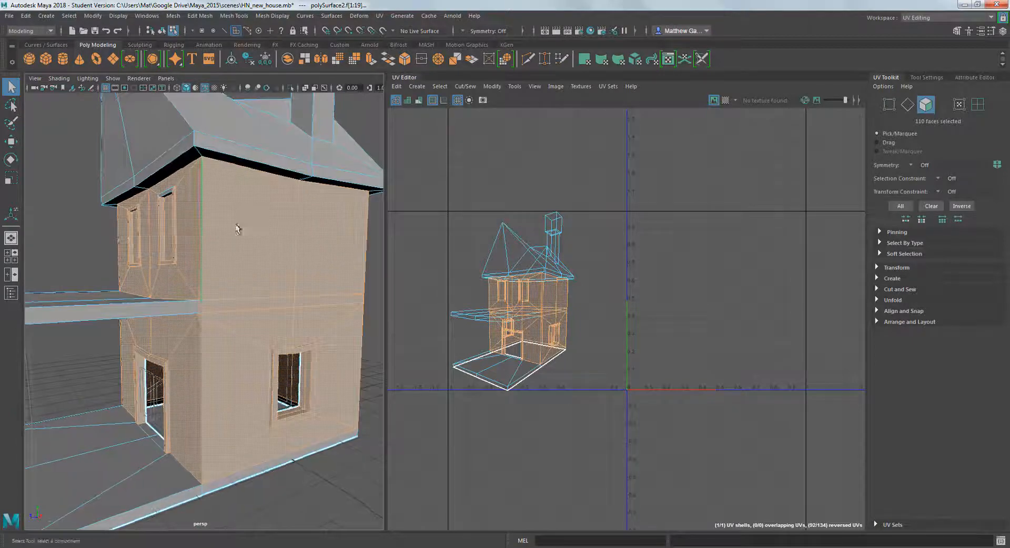
{"action": "left_click", "coordinate": [175, 201], "text": "shift"}
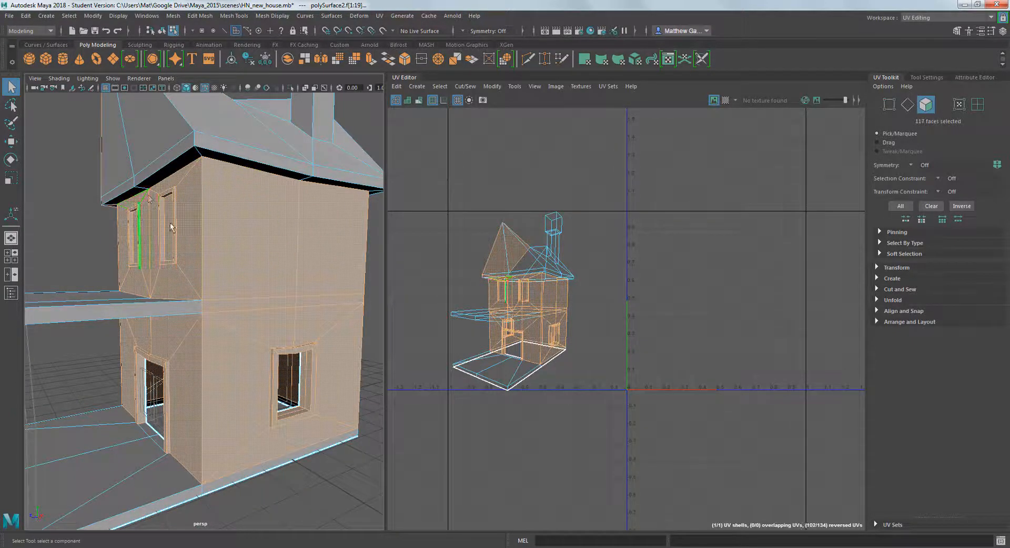
{"action": "left_click_drag", "start_coordinate": [160, 205], "coordinate": [238, 182], "text": "alt"}
{"action": "scroll", "coordinate": [257, 189], "scroll_direction": "down", "scroll_amount": 5}
{"action": "scroll", "coordinate": [242, 187], "scroll_direction": "up", "scroll_amount": 5}
{"action": "scroll", "coordinate": [242, 187], "scroll_direction": "down", "scroll_amount": 2}
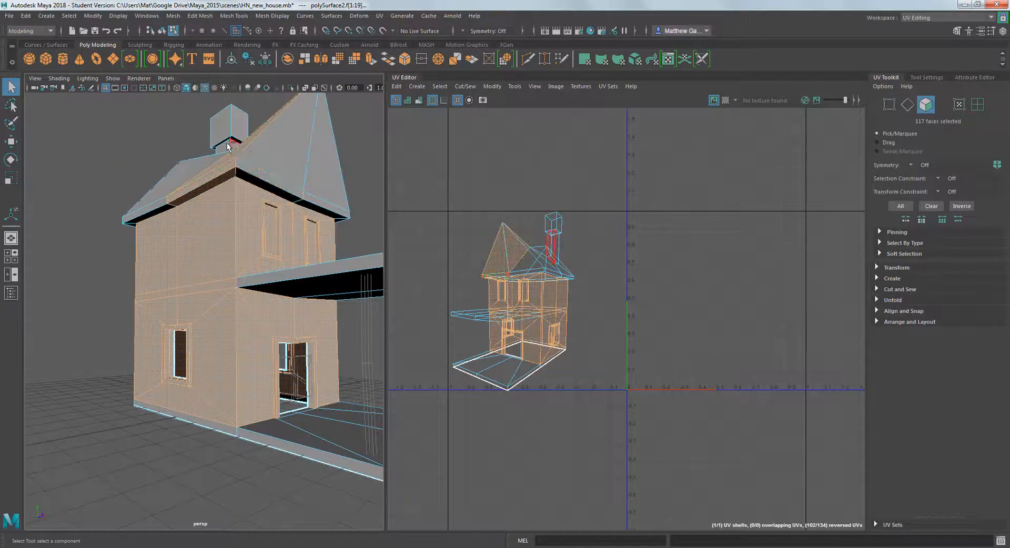
{"action": "left_click_drag", "start_coordinate": [246, 169], "coordinate": [158, 237], "text": "ctrl"}
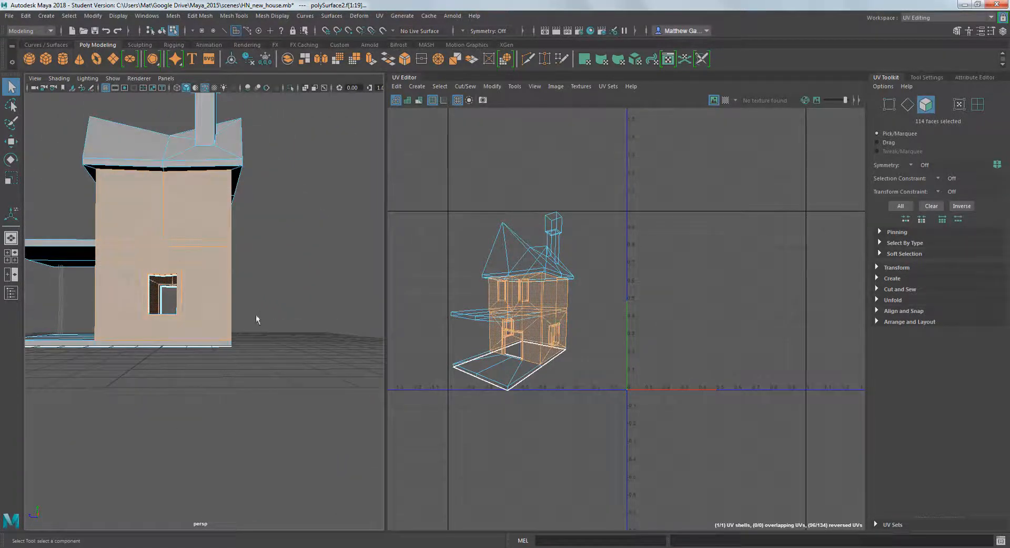
{"action": "left_click_drag", "start_coordinate": [268, 301], "coordinate": [332, 345], "text": "shift"}
- Check the selected wall faces all round and planar map them from the Z axis, fitted to the bounding box
{"action": "scroll", "coordinate": [323, 341], "scroll_direction": "up", "scroll_amount": 6}
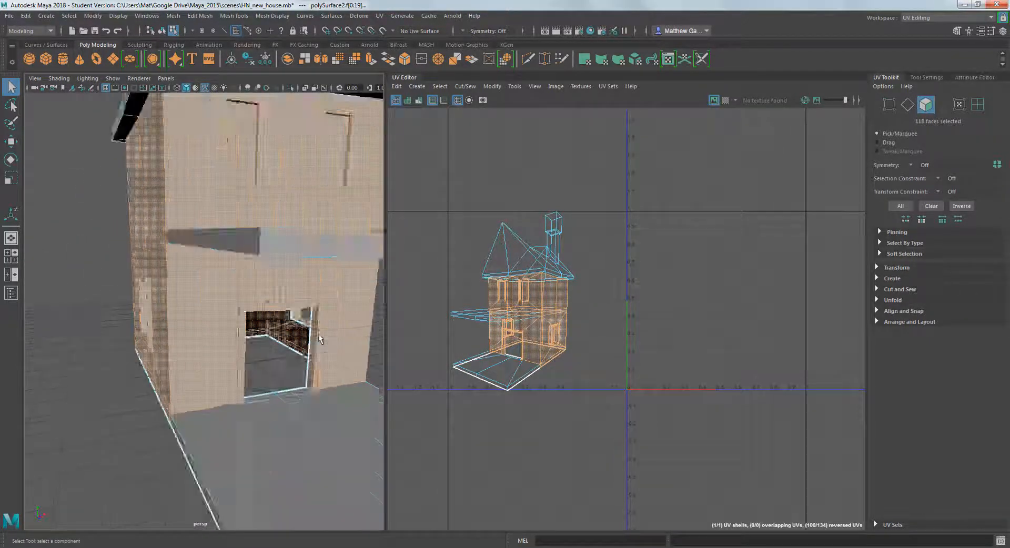
{"action": "left_click_drag", "start_coordinate": [283, 325], "coordinate": [229, 465], "text": "alt"}
{"action": "scroll", "coordinate": [265, 406], "scroll_direction": "down", "scroll_amount": 5}
{"action": "left_click_drag", "start_coordinate": [266, 406], "coordinate": [138, 336], "text": "alt"}
{"action": "scroll", "coordinate": [200, 375], "scroll_direction": "up", "scroll_amount": 5}
{"action": "scroll", "coordinate": [248, 361], "scroll_direction": "down", "scroll_amount": 5}
{"action": "left_click_drag", "start_coordinate": [231, 226], "coordinate": [286, 237], "text": "alt"}
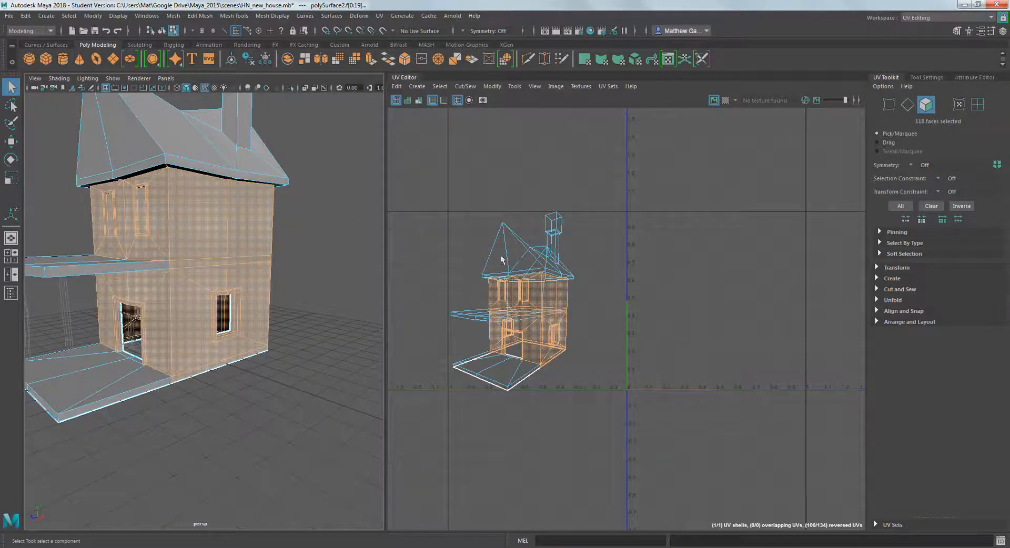
{"action": "left_click", "coordinate": [416, 87]}
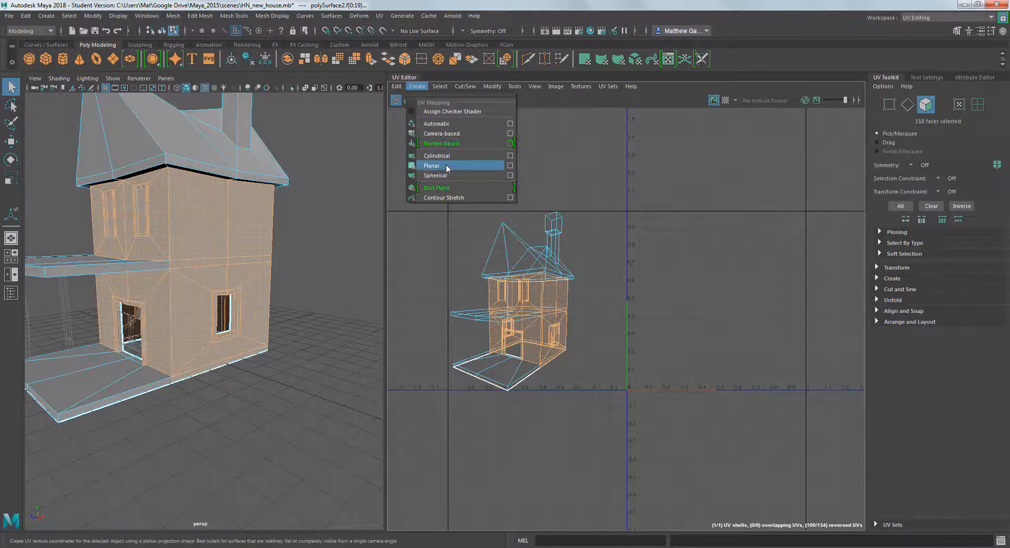
{"action": "left_click", "coordinate": [510, 165]}
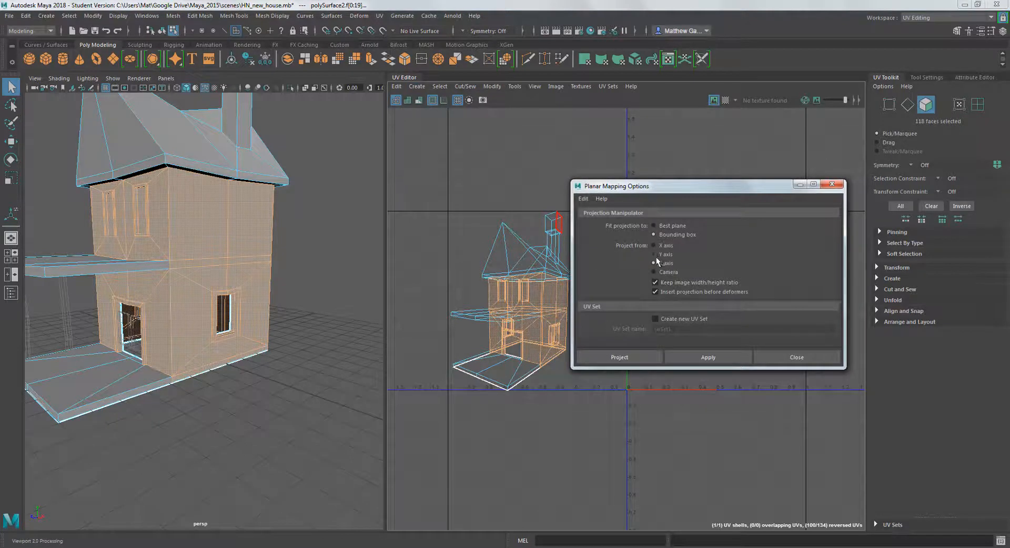
{"action": "left_click", "coordinate": [710, 360]}
{"action": "left_click", "coordinate": [792, 360]}
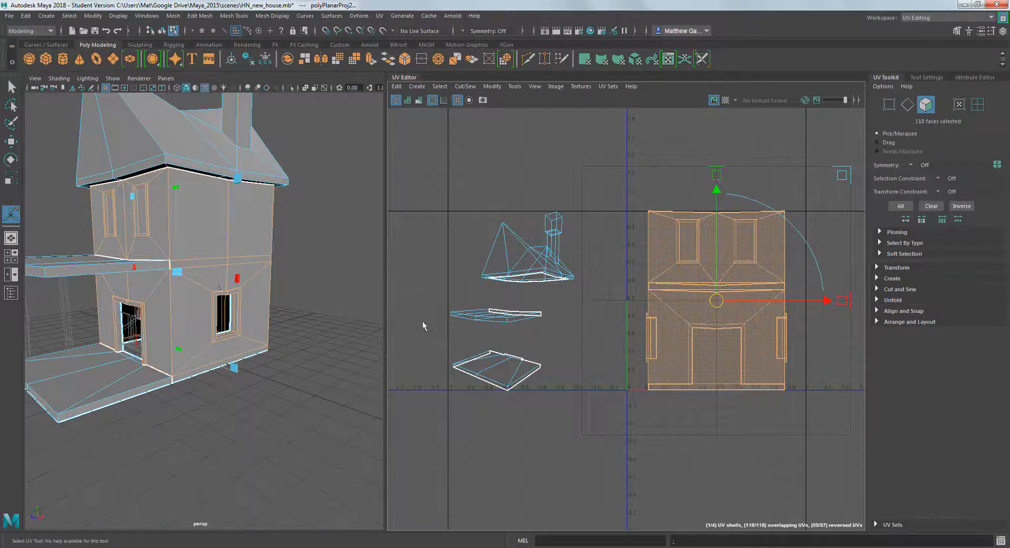
- Cut the UVs along the vertical wall edges at the house's rear corner, from the eaves down to the ground
{"action": "left_click_drag", "start_coordinate": [195, 270], "coordinate": [163, 239], "text": "alt"}
{"action": "right_click_drag", "start_coordinate": [163, 240], "coordinate": [298, 225], "text": "alt"}
{"action": "middle_click_drag", "start_coordinate": [298, 225], "coordinate": [298, 256], "text": "alt"}
{"action": "left_click", "coordinate": [305, 229]}
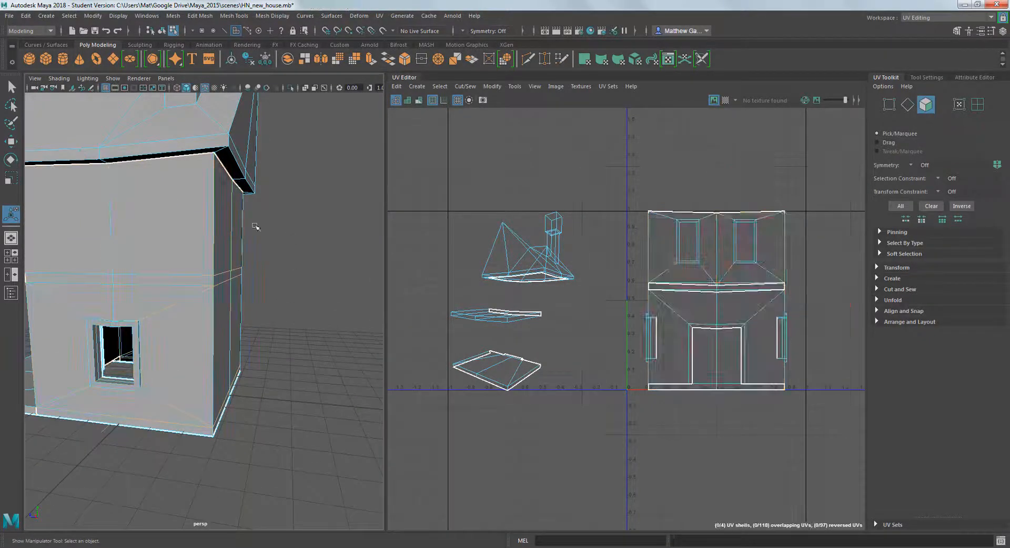
{"action": "right_click_drag", "start_coordinate": [221, 198], "coordinate": [221, 167]}
{"action": "left_click", "coordinate": [210, 200]}
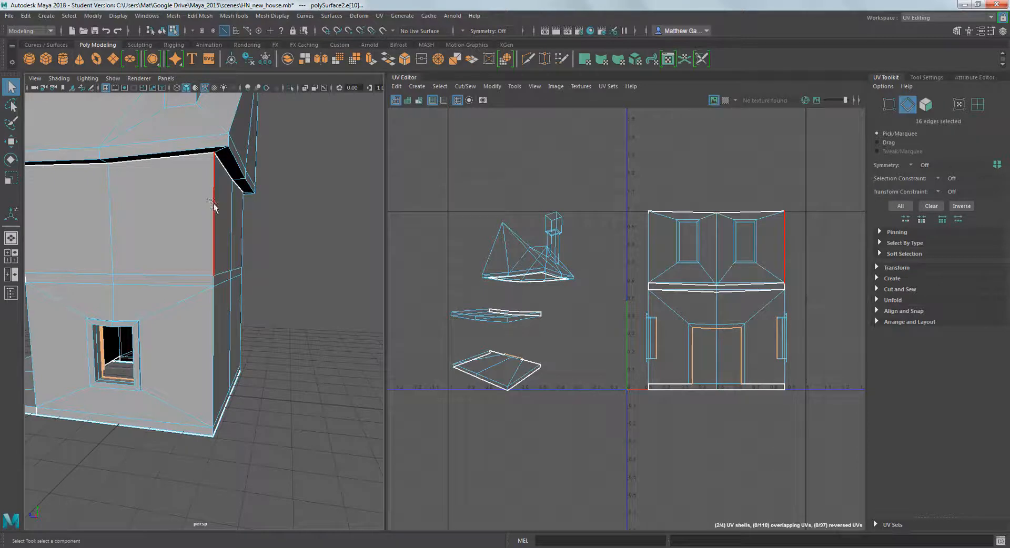
{"action": "left_click", "coordinate": [213, 204]}
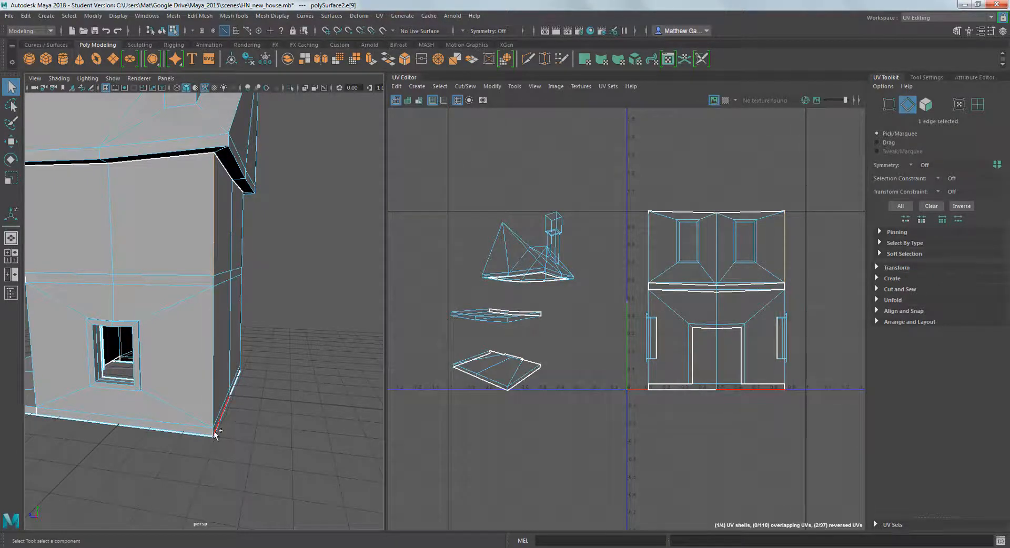
{"action": "left_click", "coordinate": [211, 327], "text": "shift"}
{"action": "left_click_drag", "start_coordinate": [258, 281], "coordinate": [299, 241], "text": "alt"}
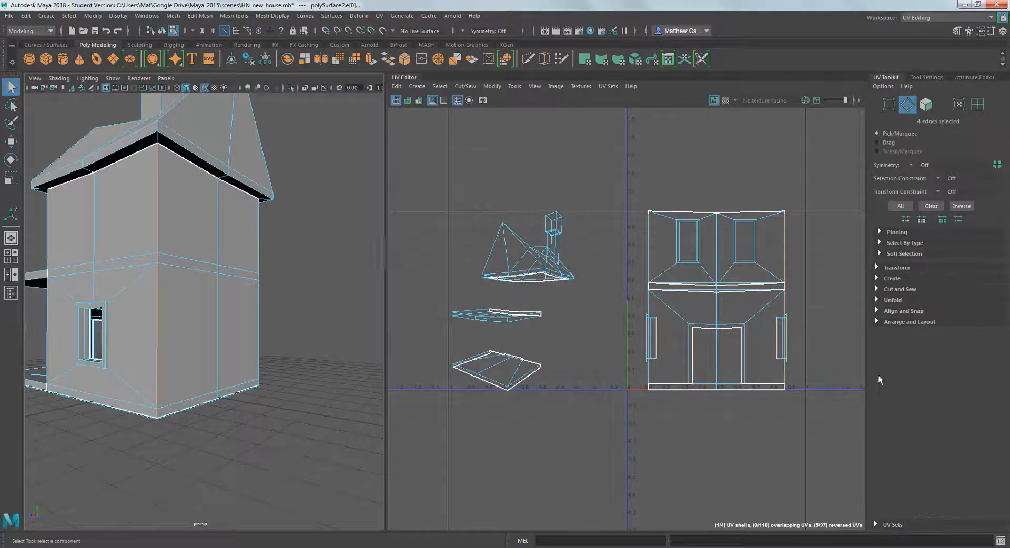
{"action": "left_click", "coordinate": [878, 290]}
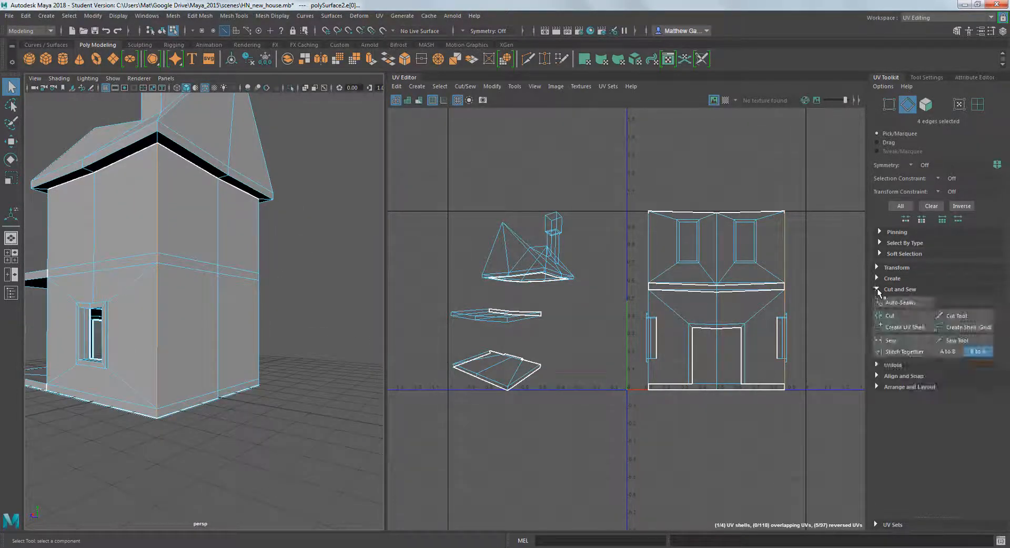
{"action": "left_click", "coordinate": [894, 316]}
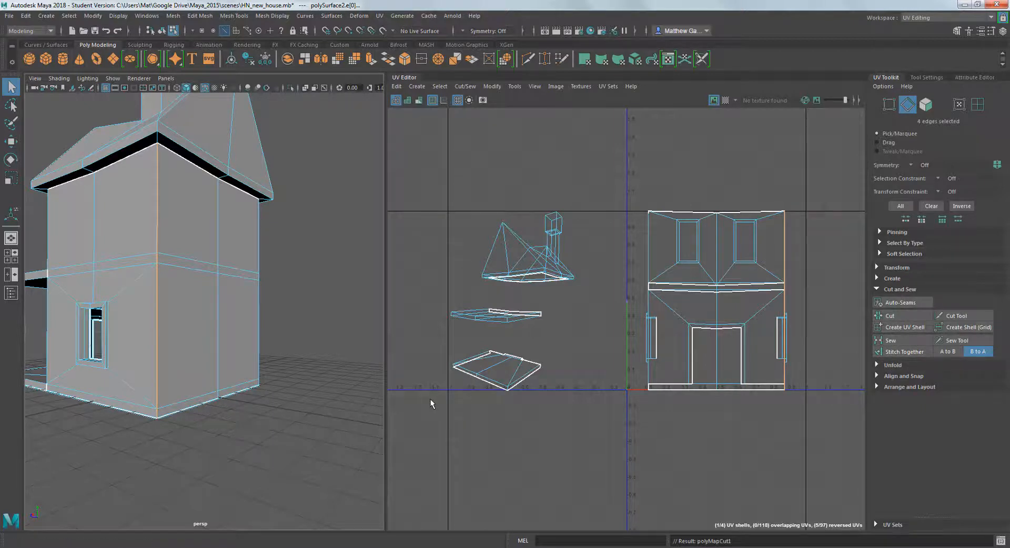
{"action": "left_click", "coordinate": [791, 180]}
{"action": "left_click_drag", "start_coordinate": [158, 160], "coordinate": [176, 159], "text": "alt"}
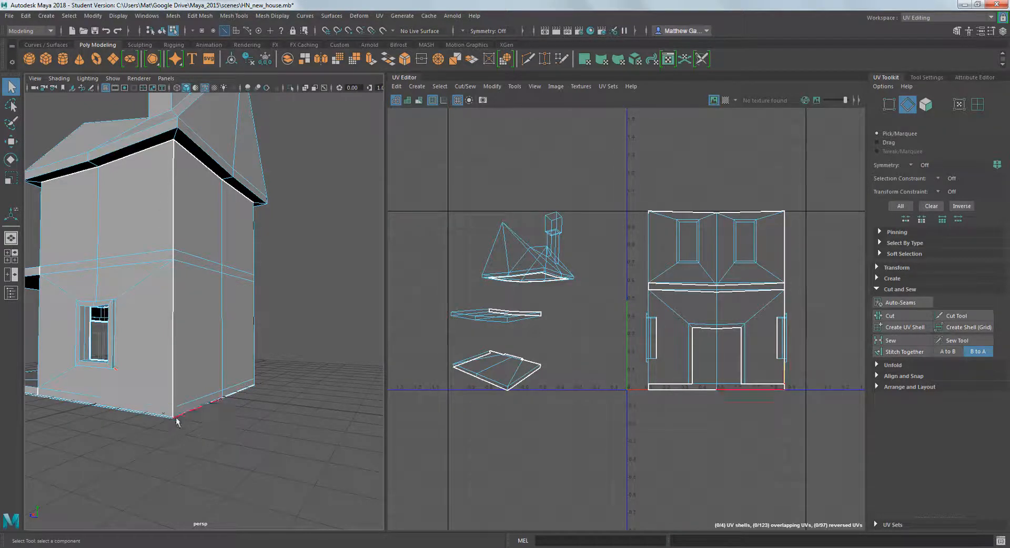
- Switch to UV mode and select all UVs of the planar-mapped wall shell
{"action": "right_click_drag", "start_coordinate": [661, 278], "coordinate": [715, 276]}
{"action": "left_click_drag", "start_coordinate": [637, 184], "coordinate": [808, 491]}
{"action": "scroll", "coordinate": [785, 402], "scroll_direction": "down", "scroll_amount": 2}
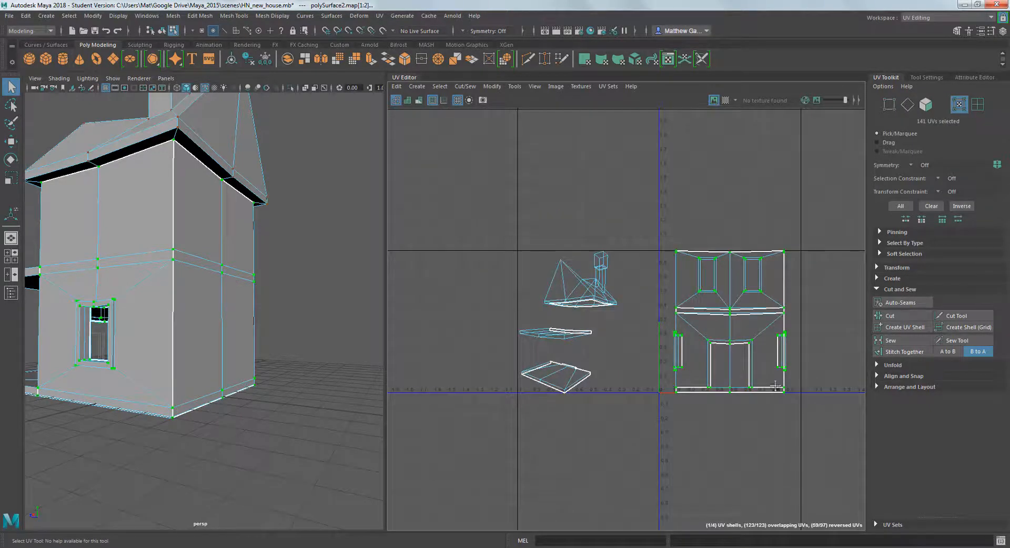
{"action": "middle_click_drag", "start_coordinate": [783, 388], "coordinate": [647, 395], "text": "alt"}
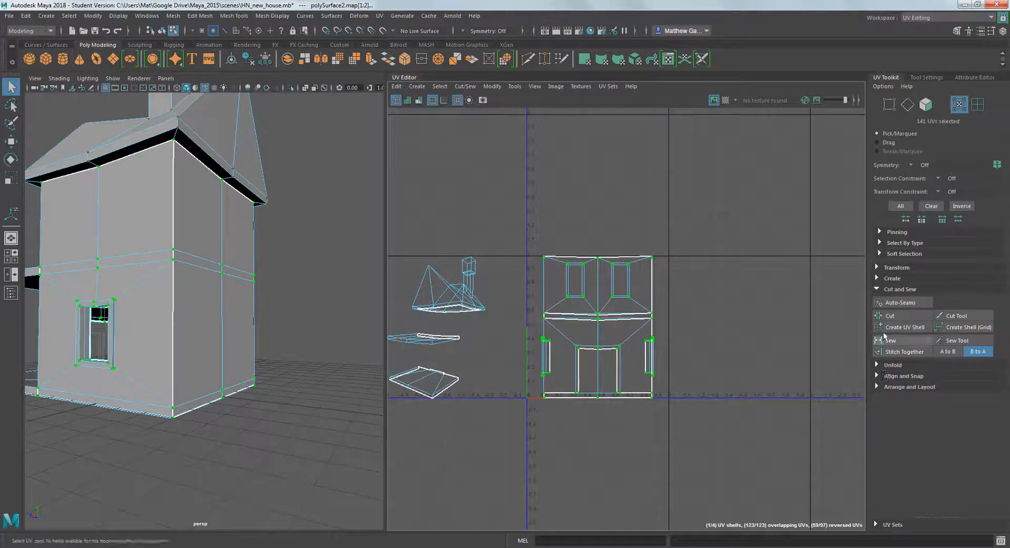
- Try unfolding the wall shell freely, moving it clear of the roof and slab shells and rotating it roughly level
{"action": "left_click", "coordinate": [878, 289]}
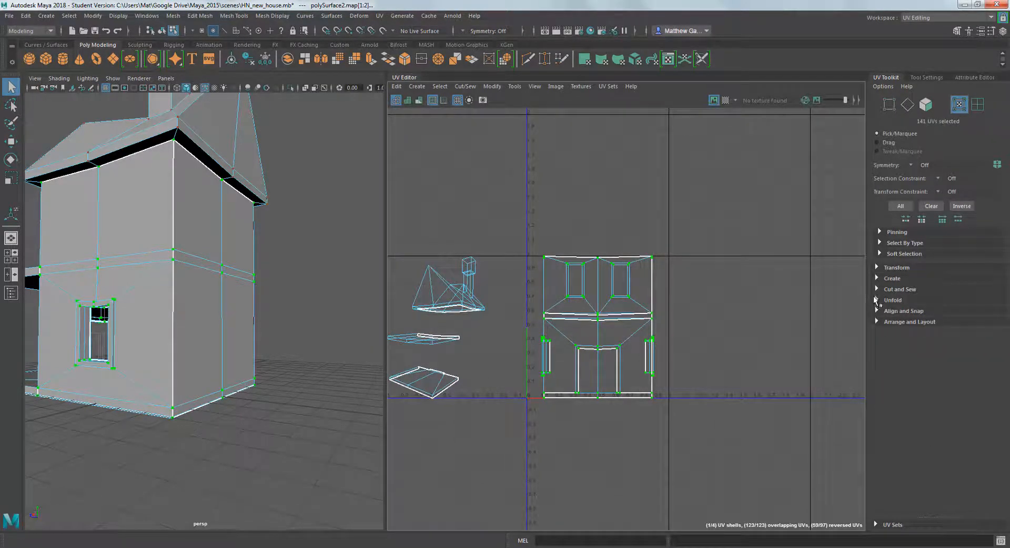
{"action": "left_click", "coordinate": [876, 300]}
{"action": "left_click", "coordinate": [895, 325]}
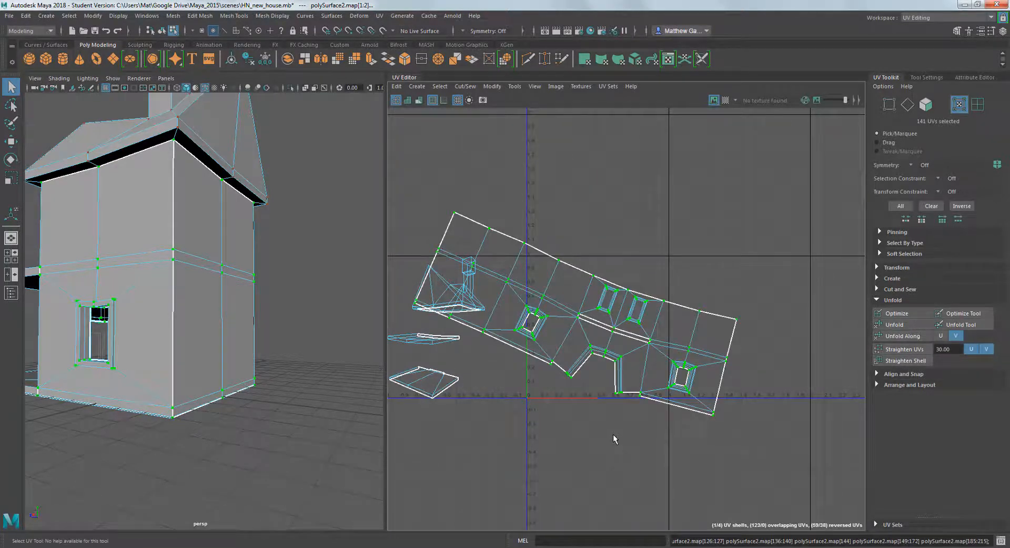
{"action": "key", "text": "w"}
{"action": "left_click_drag", "start_coordinate": [679, 298], "coordinate": [690, 292]}
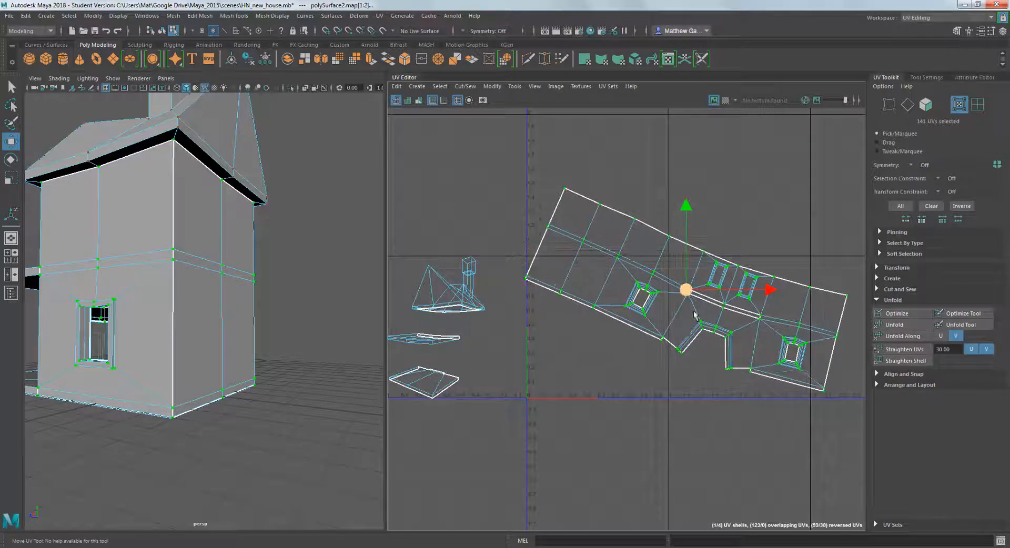
{"action": "key", "text": "e"}
{"action": "middle_click_drag", "start_coordinate": [728, 421], "coordinate": [766, 393]}
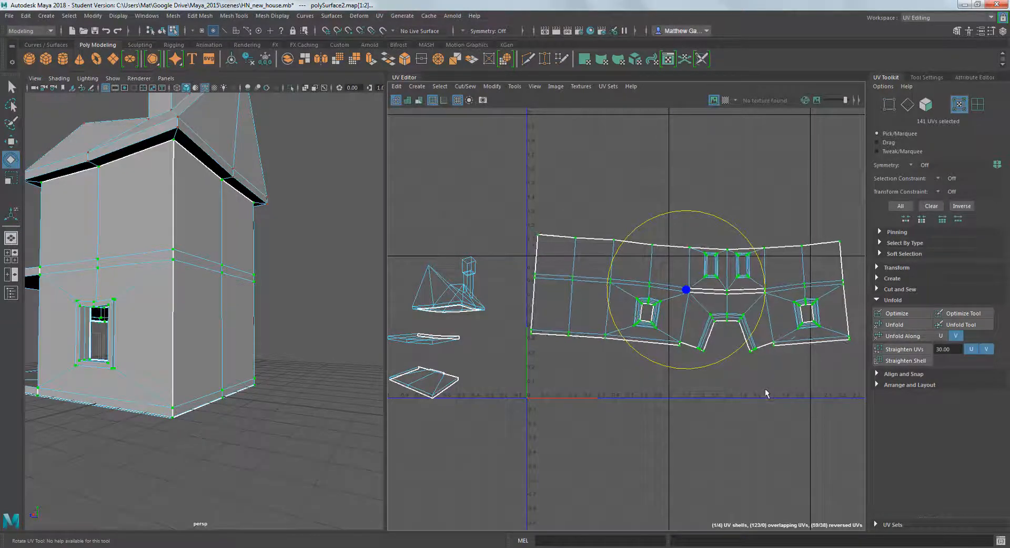
- Undo the rotation, move and unfold of the wall shell
{"action": "key", "text": "ctrl+z"}
{"action": "key", "text": "ctrl+z"}
{"action": "key", "text": "ctrl+z"}
{"action": "key", "text": "ctrl+z"}
{"action": "key", "text": "ctrl+z"}
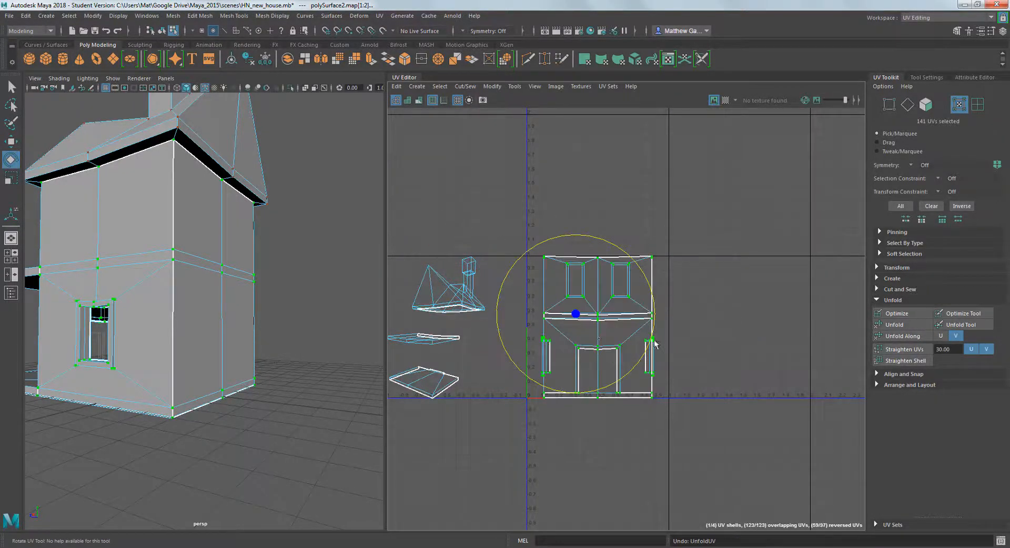
- Move the wall shell away from the other shells and unfold it along U, followed by an unfold along V
{"action": "key", "text": "w"}
{"action": "left_click_drag", "start_coordinate": [580, 314], "coordinate": [718, 261]}
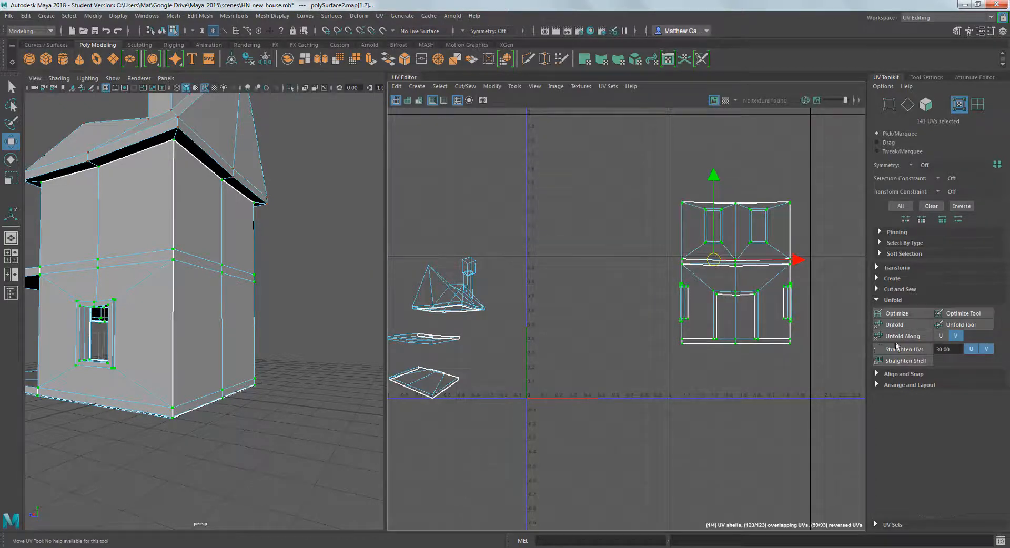
{"action": "left_click", "coordinate": [941, 339]}
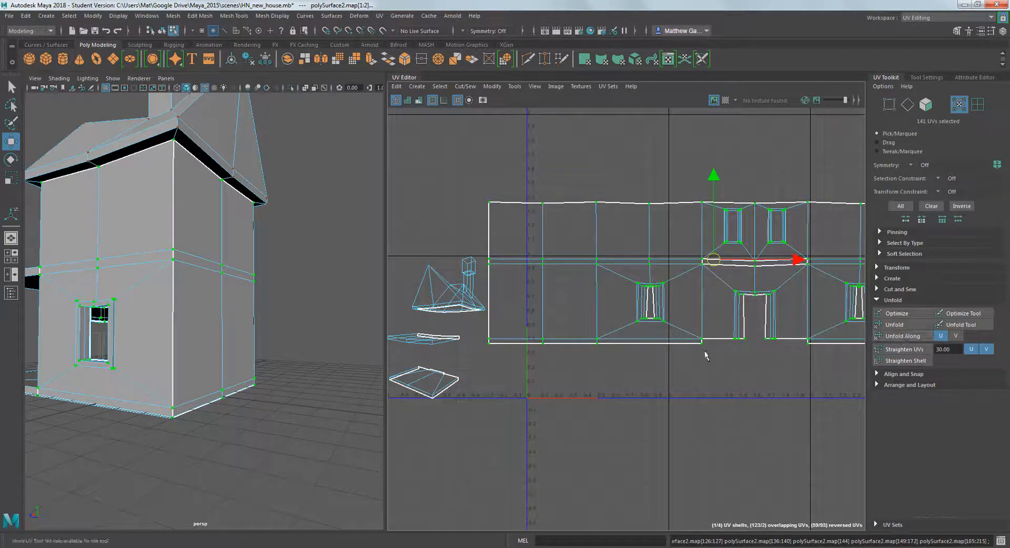
{"action": "scroll", "coordinate": [706, 347], "scroll_direction": "down", "scroll_amount": 1}
{"action": "middle_click_drag", "start_coordinate": [705, 344], "coordinate": [590, 367], "text": "alt"}
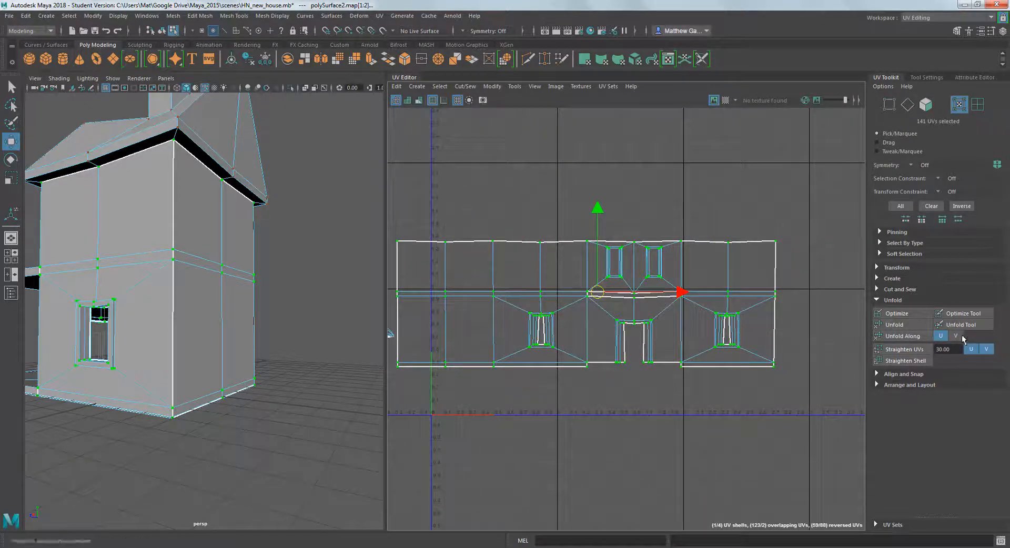
{"action": "left_click", "coordinate": [956, 336]}
{"action": "left_click", "coordinate": [904, 337]}
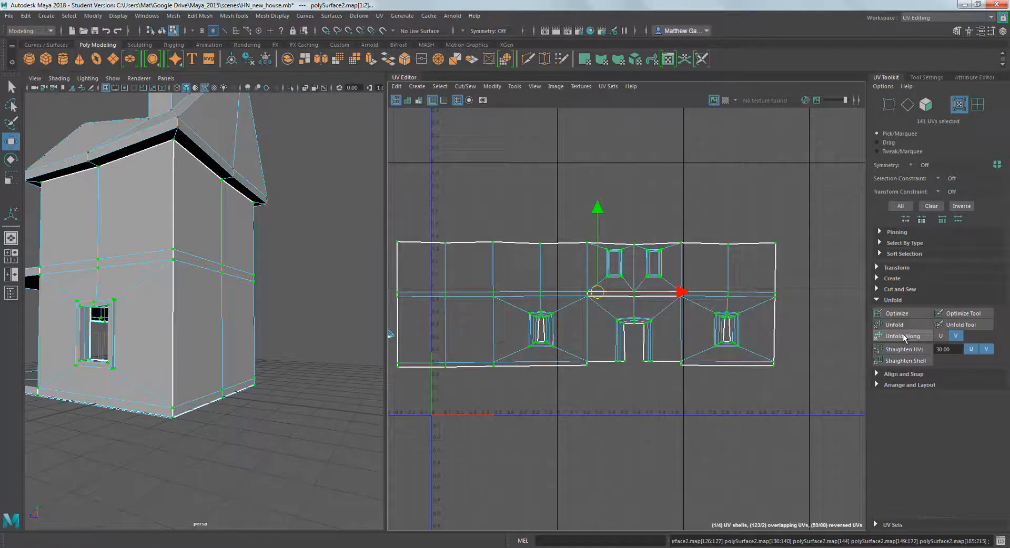
- Move the unfolded wall shell farther up and check its outline, windows and door for distortion
{"action": "scroll", "coordinate": [573, 408], "scroll_direction": "up", "scroll_amount": 1}
{"action": "left_click_drag", "start_coordinate": [597, 288], "coordinate": [643, 219]}
{"action": "scroll", "coordinate": [747, 330], "scroll_direction": "up", "scroll_amount": 2}
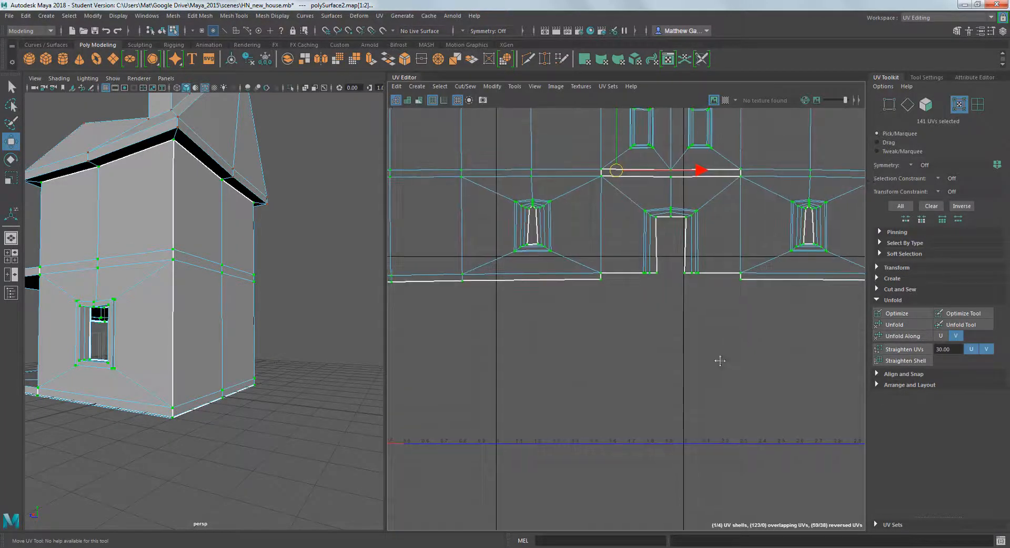
{"action": "middle_click_drag", "start_coordinate": [720, 361], "coordinate": [666, 443], "text": "alt"}
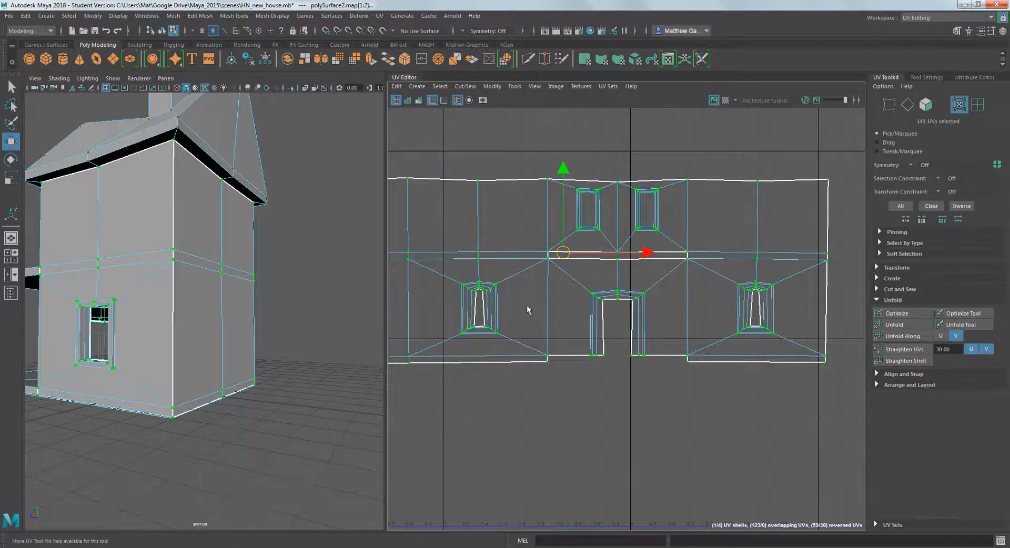
{"action": "scroll", "coordinate": [625, 311], "scroll_direction": "down", "scroll_amount": 2}
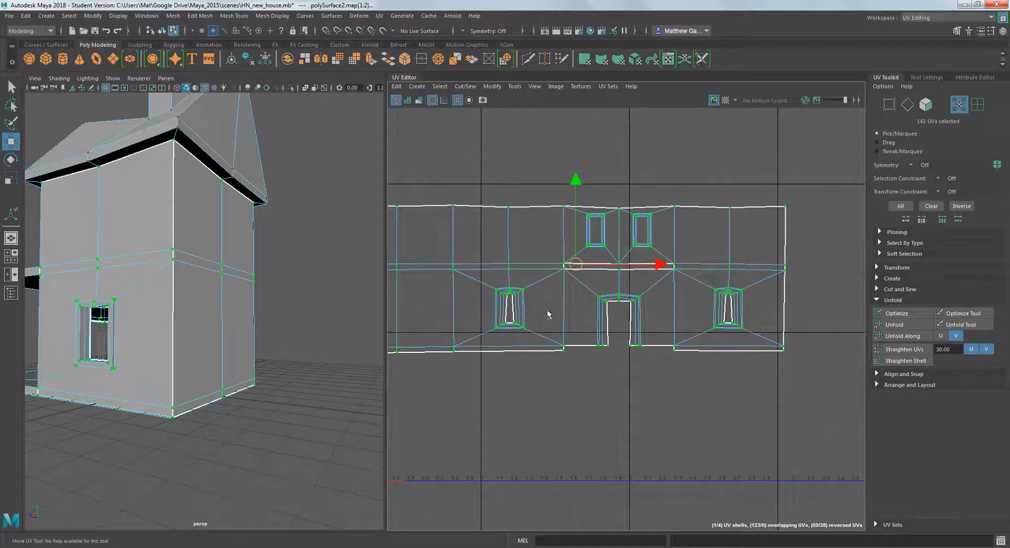
{"action": "scroll", "coordinate": [451, 256], "scroll_direction": "down", "scroll_amount": 2}
{"action": "middle_click_drag", "start_coordinate": [490, 256], "coordinate": [572, 272], "text": "alt"}
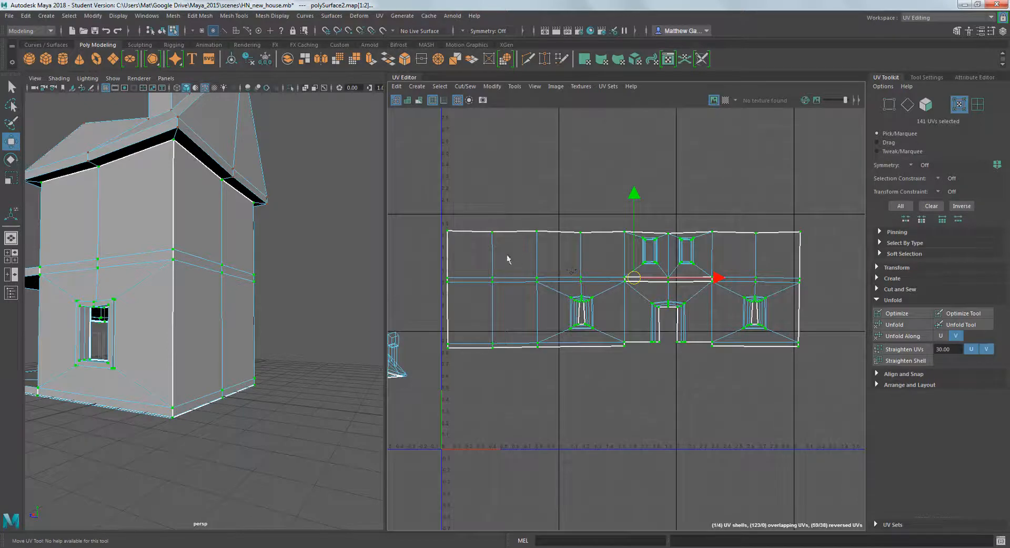
{"action": "middle_click_drag", "start_coordinate": [627, 337], "coordinate": [676, 328], "text": "alt"}
- Scale the wall shell down uniformly to about 1.3 UV tiles wide
{"action": "key", "text": "r"}
{"action": "middle_click_drag", "start_coordinate": [736, 363], "coordinate": [709, 361]}
{"action": "scroll", "coordinate": [699, 355], "scroll_direction": "up", "scroll_amount": 3}
{"action": "scroll", "coordinate": [699, 356], "scroll_direction": "up", "scroll_amount": 2}
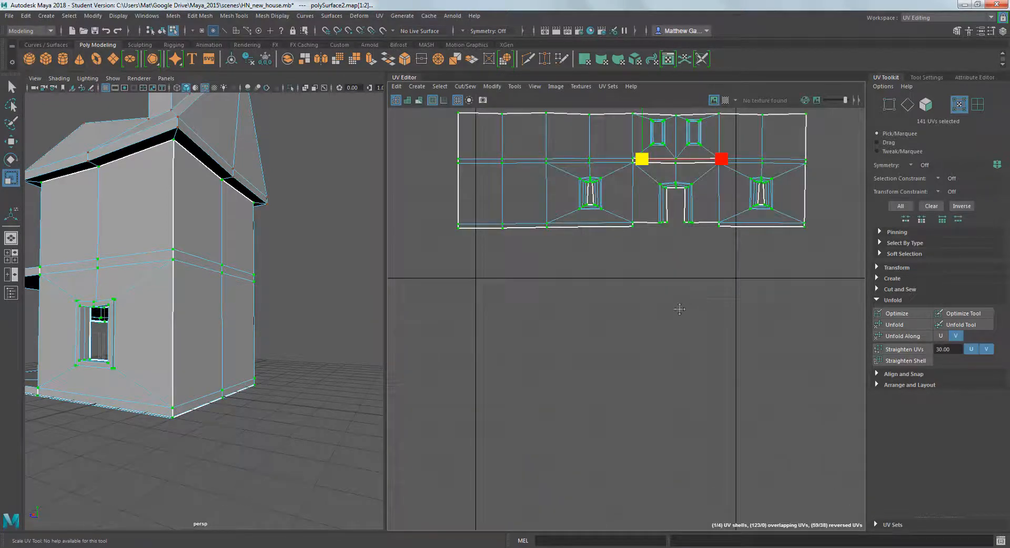
{"action": "middle_click_drag", "start_coordinate": [679, 306], "coordinate": [700, 413], "text": "alt"}
{"action": "scroll", "coordinate": [700, 412], "scroll_direction": "up", "scroll_amount": 1}
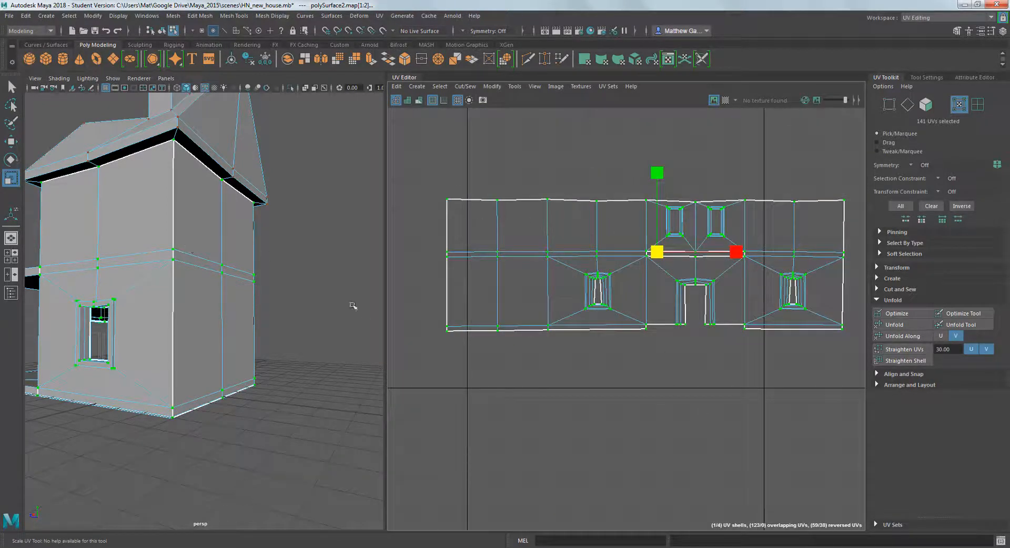
{"action": "scroll", "coordinate": [494, 354], "scroll_direction": "down", "scroll_amount": 5}
{"action": "middle_click_drag", "start_coordinate": [587, 329], "coordinate": [633, 370], "text": "alt"}
{"action": "scroll", "coordinate": [582, 328], "scroll_direction": "up", "scroll_amount": 5}
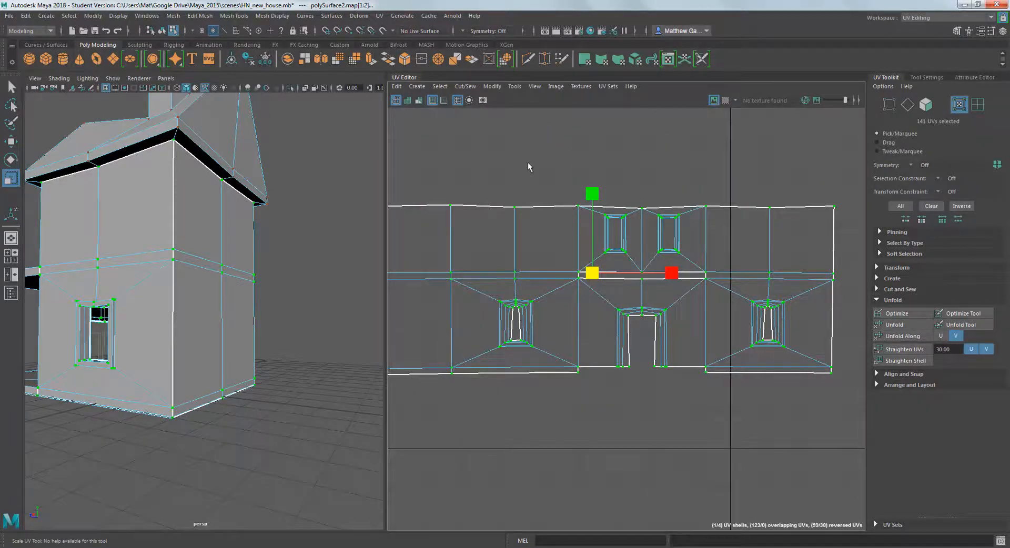
- Cut the wall shell in two along the vertical corner edges between the front wall and the adjoining windowed side wall
{"action": "right_click_drag", "start_coordinate": [579, 225], "coordinate": [577, 199]}
{"action": "left_click", "coordinate": [579, 234]}
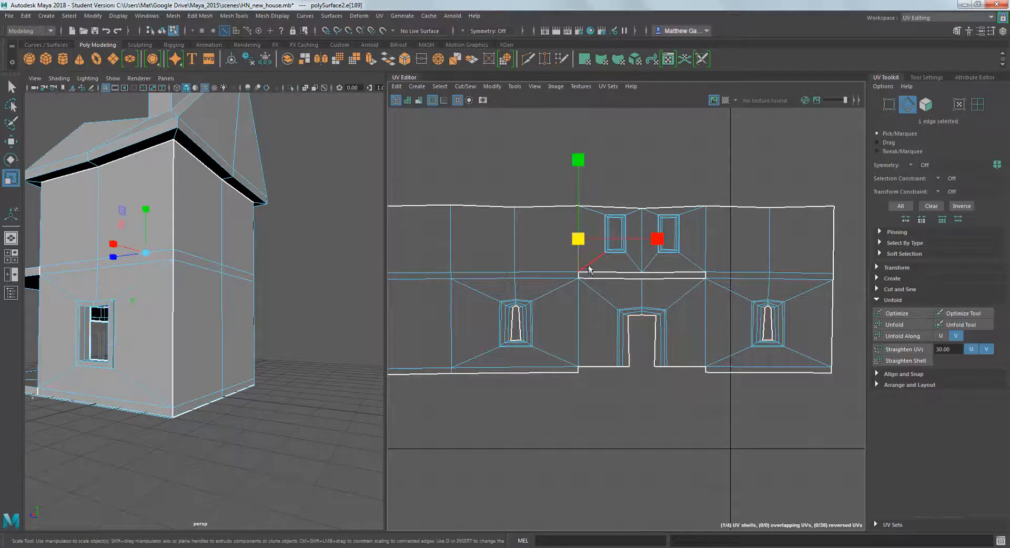
{"action": "left_click", "coordinate": [582, 300]}
{"action": "left_click", "coordinate": [590, 336], "text": "shift"}
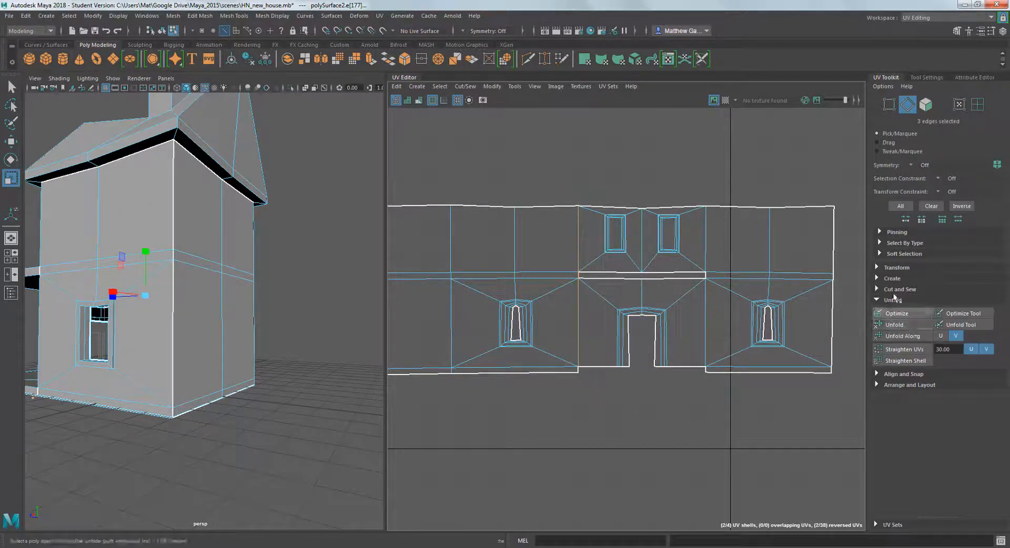
{"action": "left_click", "coordinate": [878, 290]}
{"action": "left_click", "coordinate": [893, 316]}
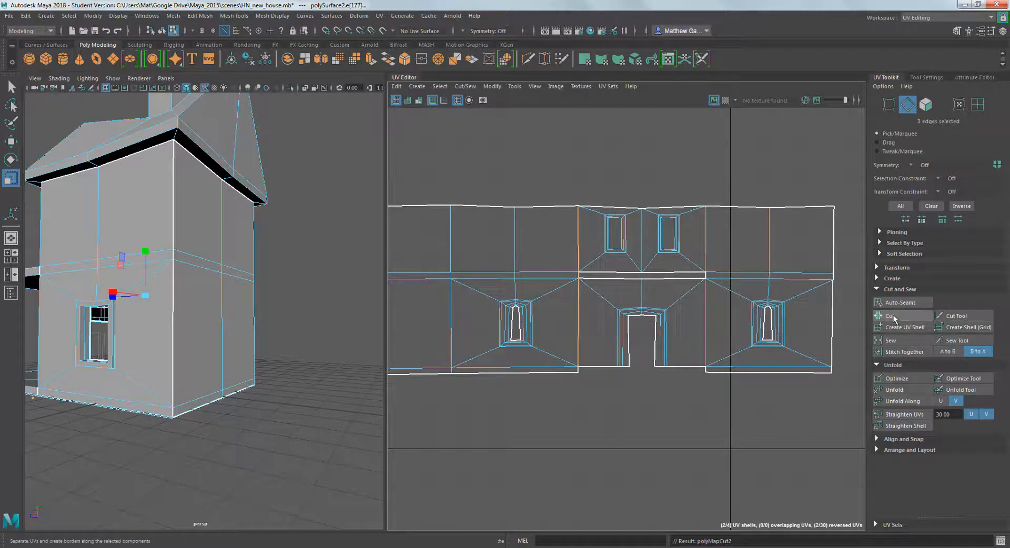
{"action": "left_click", "coordinate": [672, 375]}
{"action": "scroll", "coordinate": [672, 371], "scroll_direction": "down", "scroll_amount": 2}
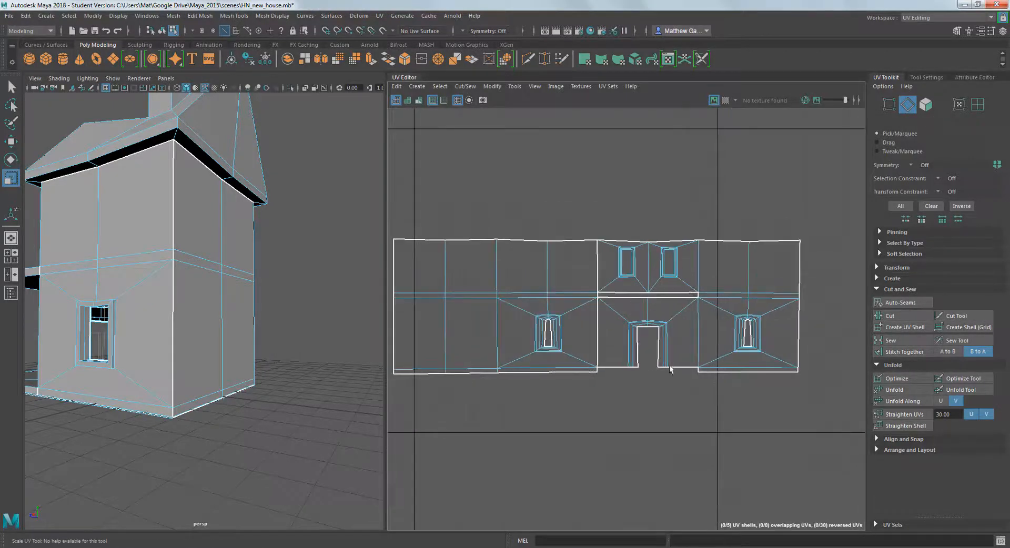
- Select the UV shell containing the front wall and stack it directly below the other wall shell with their sides aligned
{"action": "right_click_drag", "start_coordinate": [687, 300], "coordinate": [652, 288]}
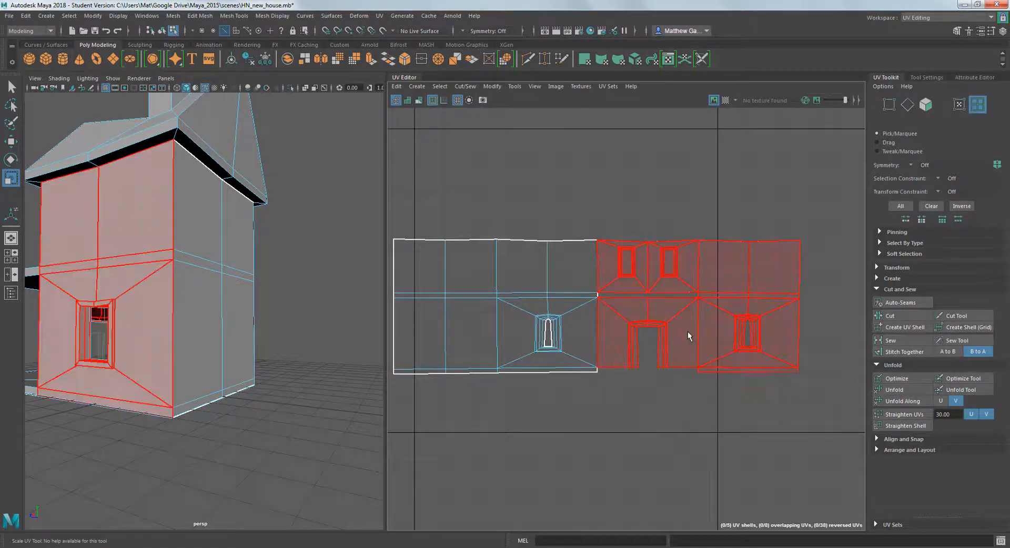
{"action": "left_click", "coordinate": [685, 310]}
{"action": "key", "text": "w"}
{"action": "left_click_drag", "start_coordinate": [685, 310], "coordinate": [556, 452]}
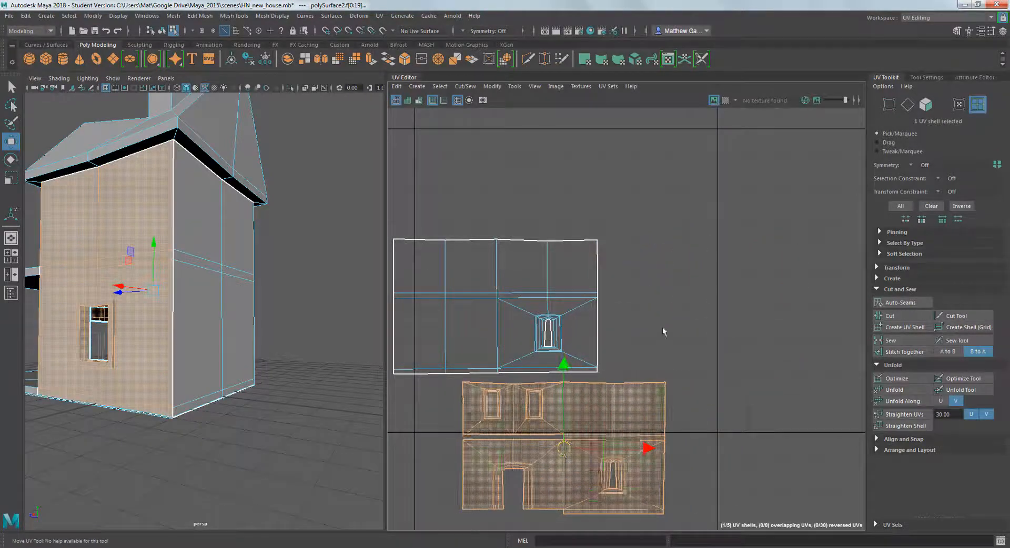
{"action": "middle_click_drag", "start_coordinate": [661, 331], "coordinate": [719, 260], "text": "alt"}
{"action": "left_click_drag", "start_coordinate": [639, 352], "coordinate": [575, 346]}
{"action": "scroll", "coordinate": [735, 247], "scroll_direction": "down", "scroll_amount": 2}
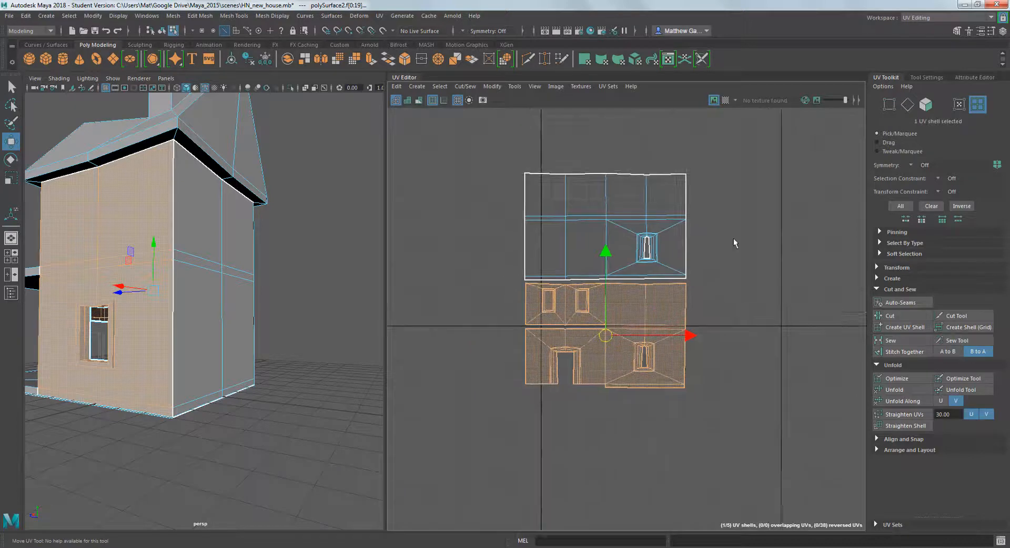
- Select both wall shells and move them together into the 0 to 1 UV tile, near its U=0 edge
{"action": "left_click_drag", "start_coordinate": [450, 127], "coordinate": [758, 429]}
{"action": "scroll", "coordinate": [744, 343], "scroll_direction": "down", "scroll_amount": 4}
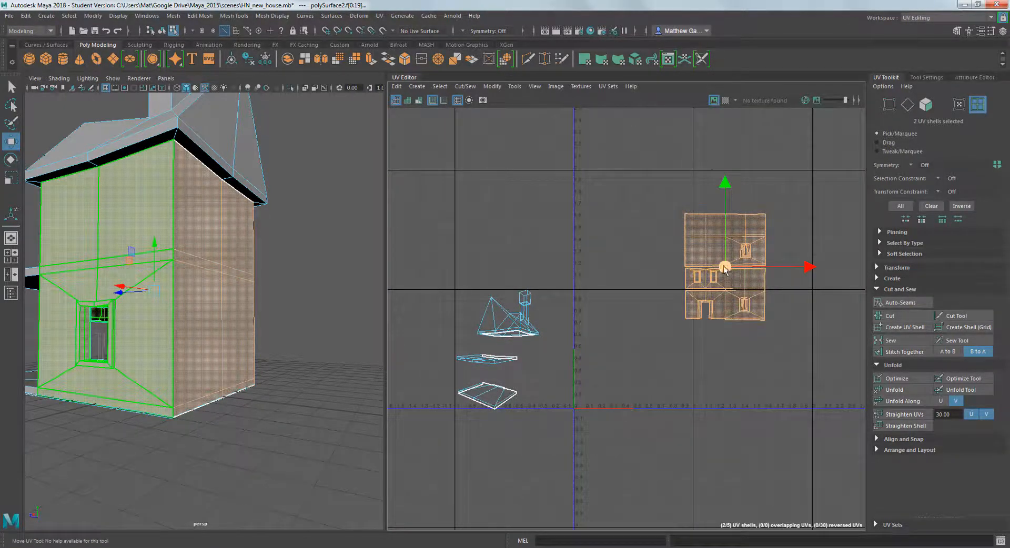
{"action": "left_click_drag", "start_coordinate": [725, 267], "coordinate": [739, 348]}
{"action": "scroll", "coordinate": [571, 371], "scroll_direction": "up", "scroll_amount": 3}
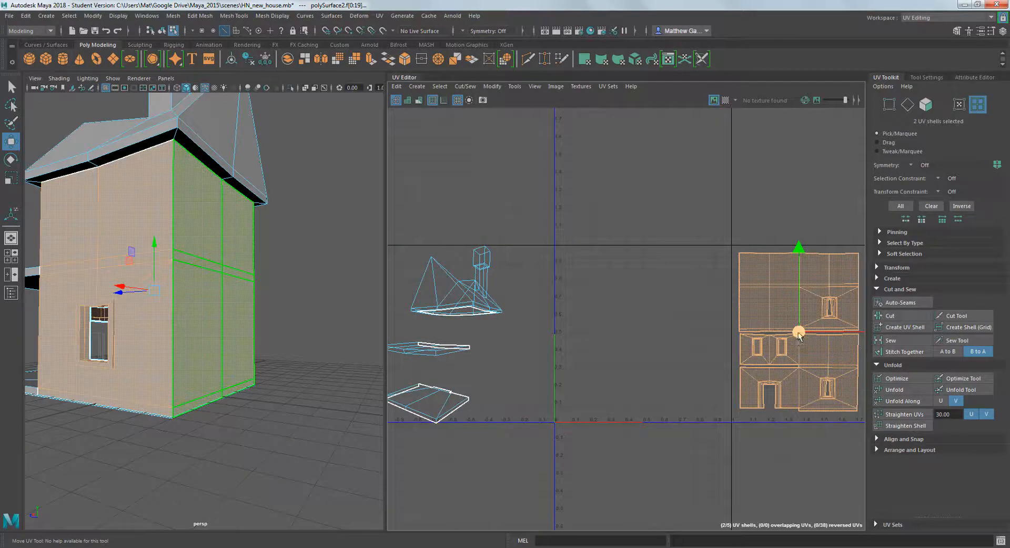
{"action": "left_click_drag", "start_coordinate": [799, 333], "coordinate": [624, 333]}
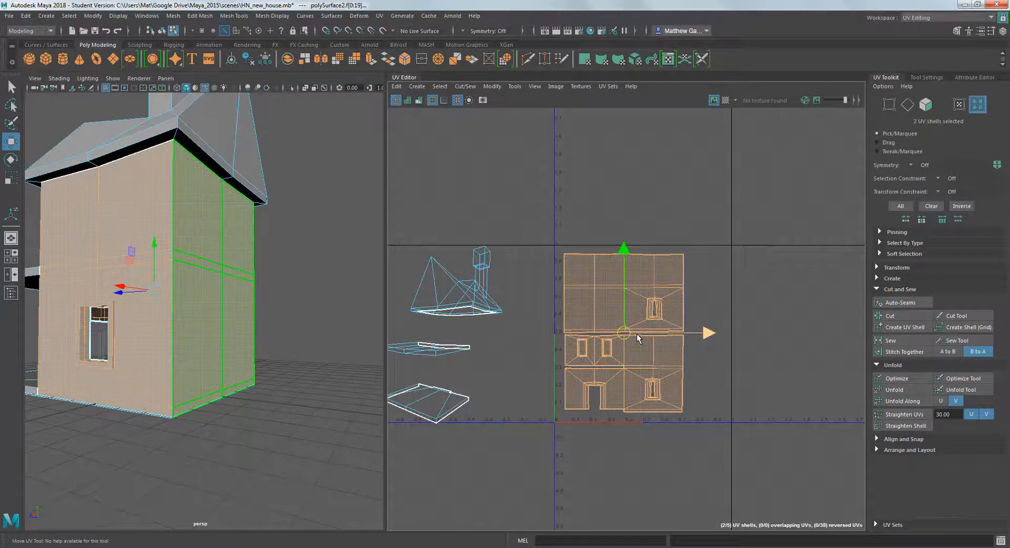
- Assign a new Blinn material to the selected wall faces and set its color to red
{"action": "right_click_drag", "start_coordinate": [196, 273], "coordinate": [190, 526]}
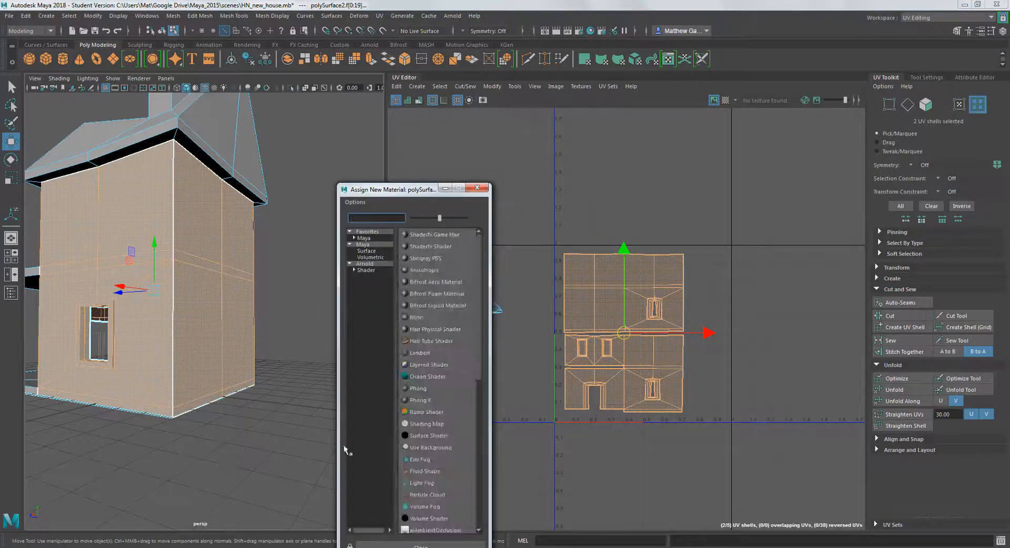
{"action": "left_click", "coordinate": [416, 318]}
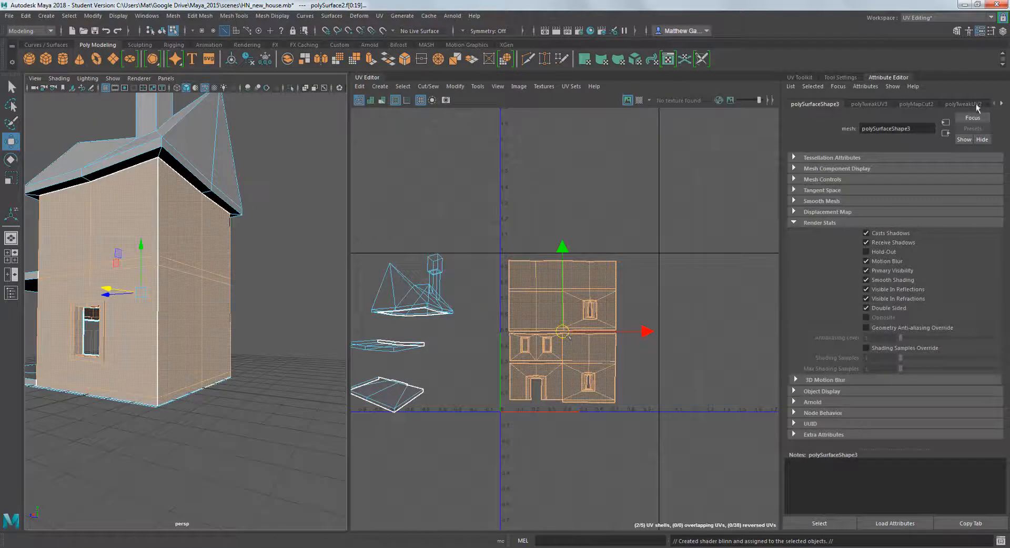
{"action": "left_click", "coordinate": [1002, 104]}
{"action": "left_click", "coordinate": [1003, 104]}
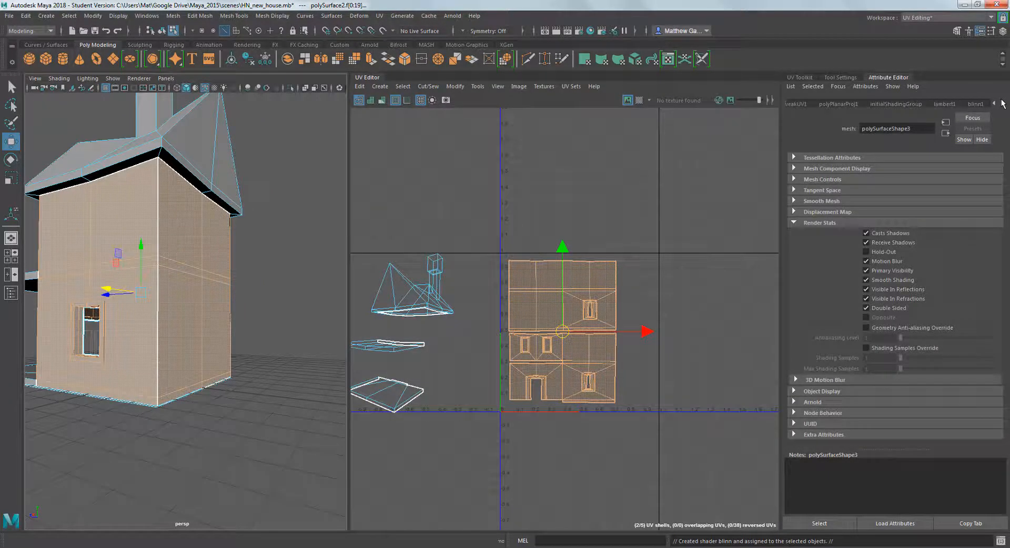
{"action": "left_click", "coordinate": [977, 104]}
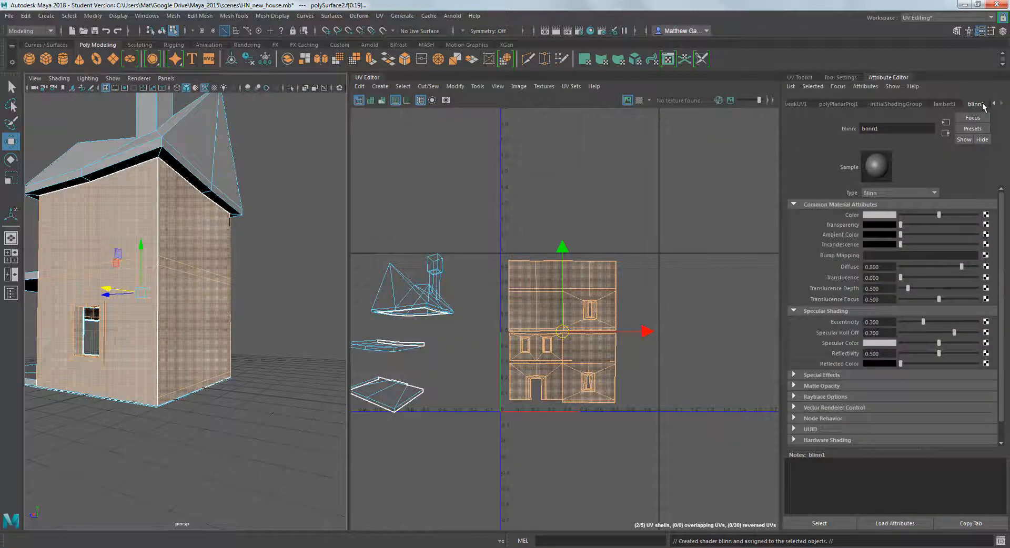
{"action": "left_click", "coordinate": [873, 215]}
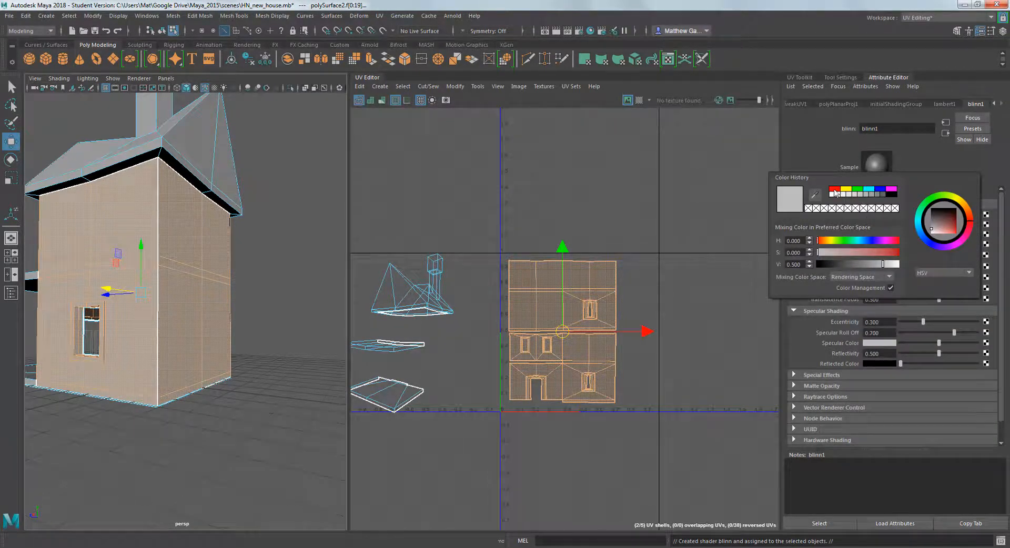
{"action": "left_click", "coordinate": [836, 191]}
{"action": "left_click", "coordinate": [732, 312]}
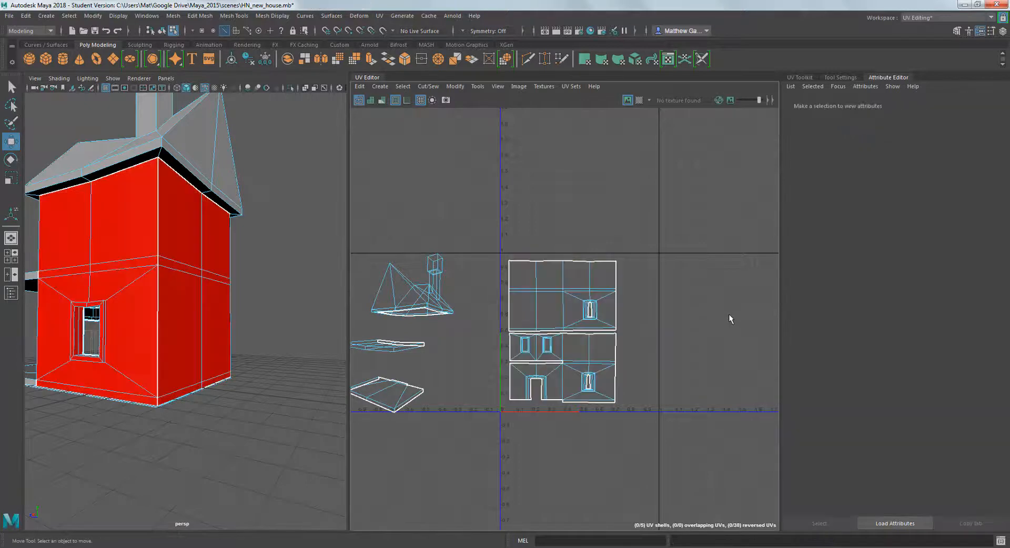
- Select the UVs of both wall shells and shift them one tile along U, out of the 0 to 1 tile
{"action": "left_click_drag", "start_coordinate": [332, 375], "coordinate": [226, 354], "text": "alt"}
{"action": "scroll", "coordinate": [223, 354], "scroll_direction": "up", "scroll_amount": 5}
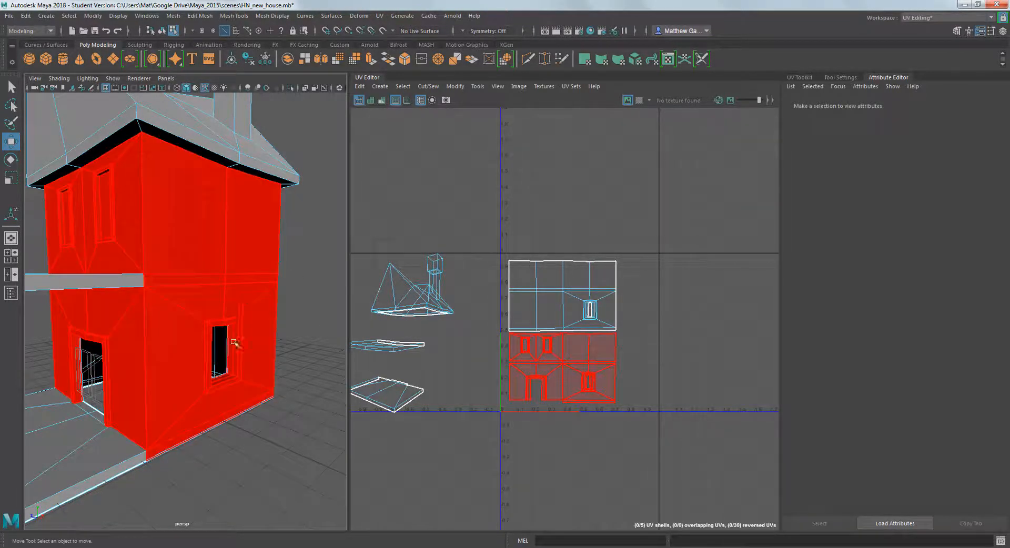
{"action": "right_click_drag", "start_coordinate": [577, 339], "coordinate": [540, 298]}
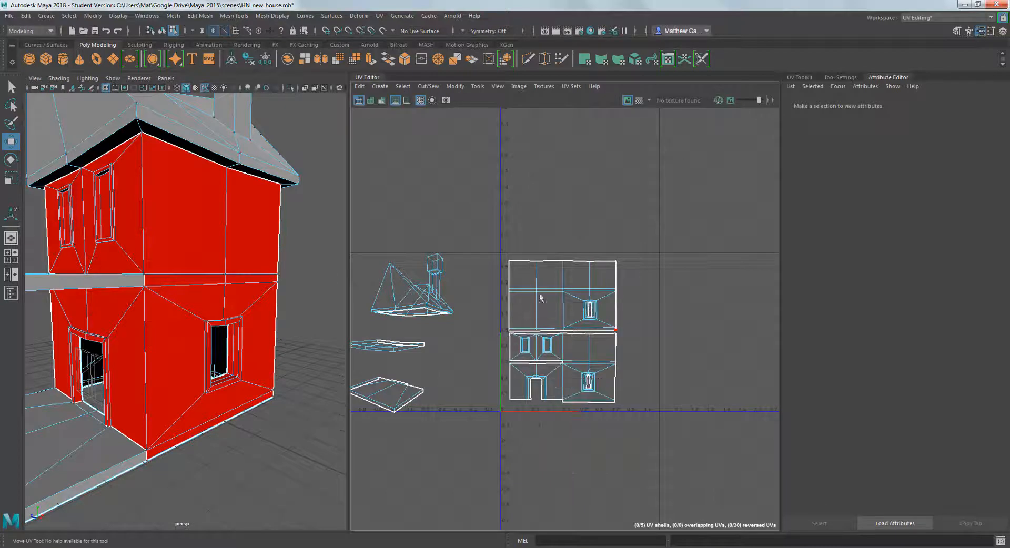
{"action": "left_click_drag", "start_coordinate": [485, 227], "coordinate": [648, 459]}
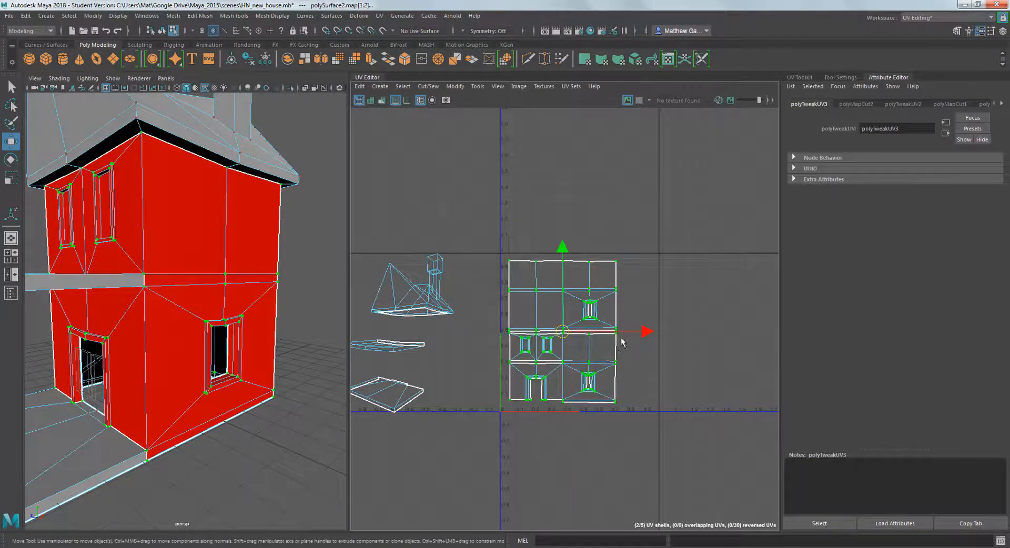
{"action": "left_click_drag", "start_coordinate": [647, 331], "coordinate": [787, 339]}
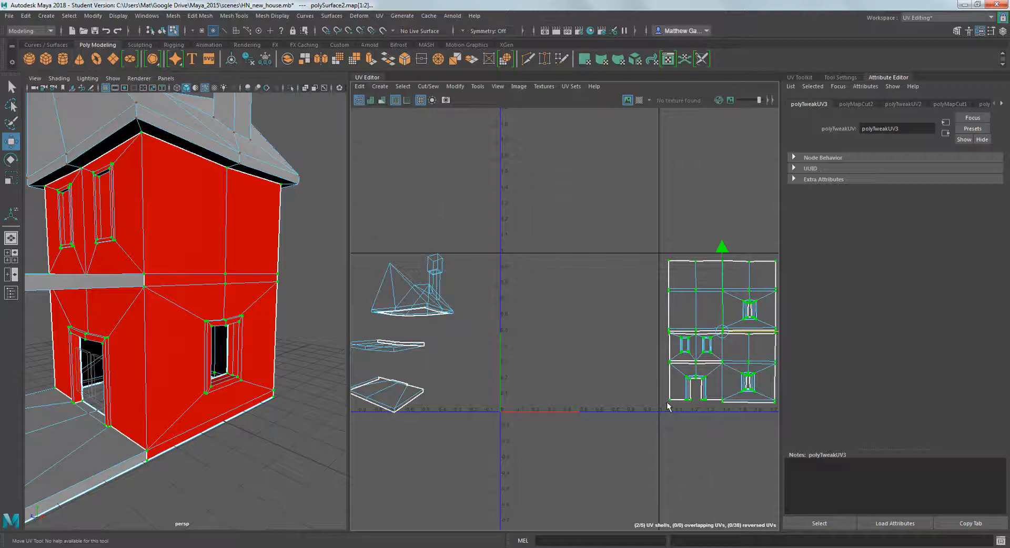
{"action": "middle_click_drag", "start_coordinate": [725, 320], "coordinate": [673, 312], "text": "alt"}
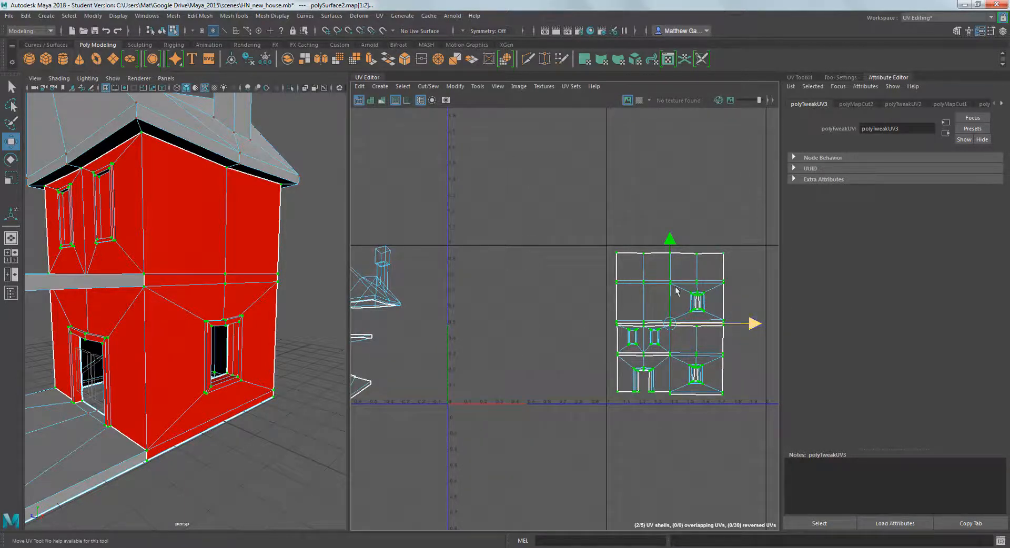
{"action": "left_click_drag", "start_coordinate": [741, 325], "coordinate": [738, 323]}
- Move both wall shells back into the 0 to 1 UV tile and review the UV Snapshot options
{"action": "left_click", "coordinate": [520, 345]}
{"action": "middle_click_drag", "start_coordinate": [504, 306], "coordinate": [494, 269], "text": "alt"}
{"action": "left_click_drag", "start_coordinate": [549, 164], "coordinate": [724, 434]}
{"action": "left_click_drag", "start_coordinate": [721, 290], "coordinate": [565, 289]}
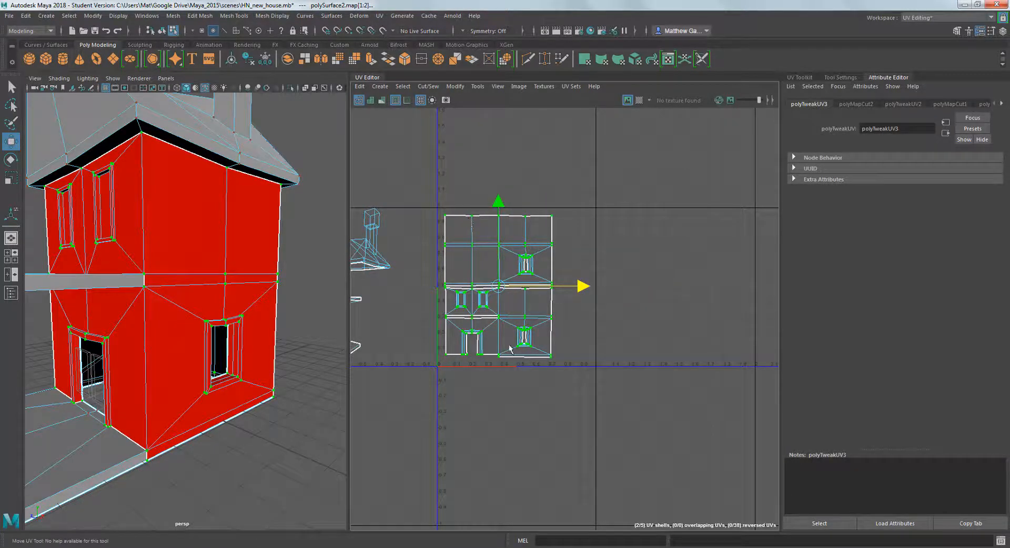
{"action": "left_click", "coordinate": [445, 100]}
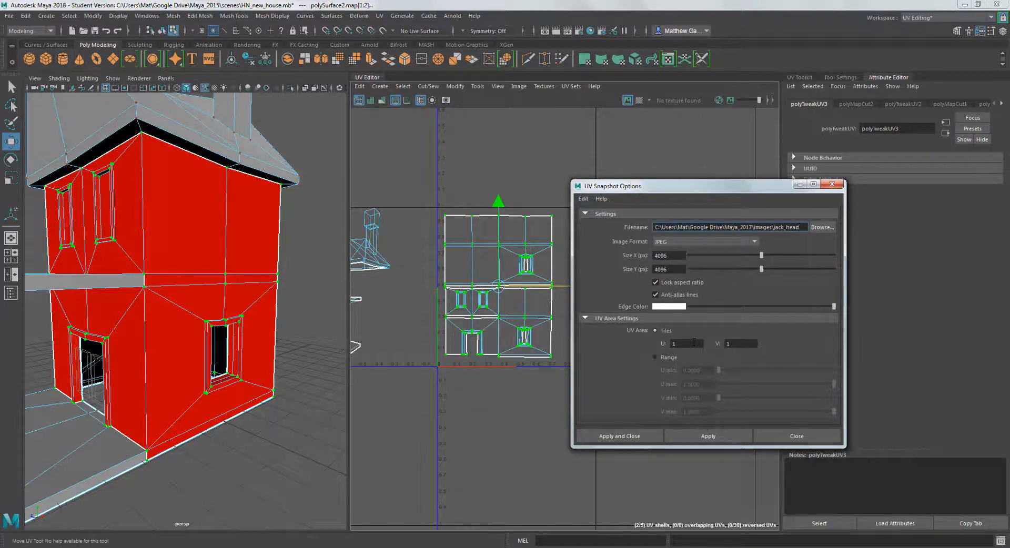
{"action": "left_click", "coordinate": [830, 436]}
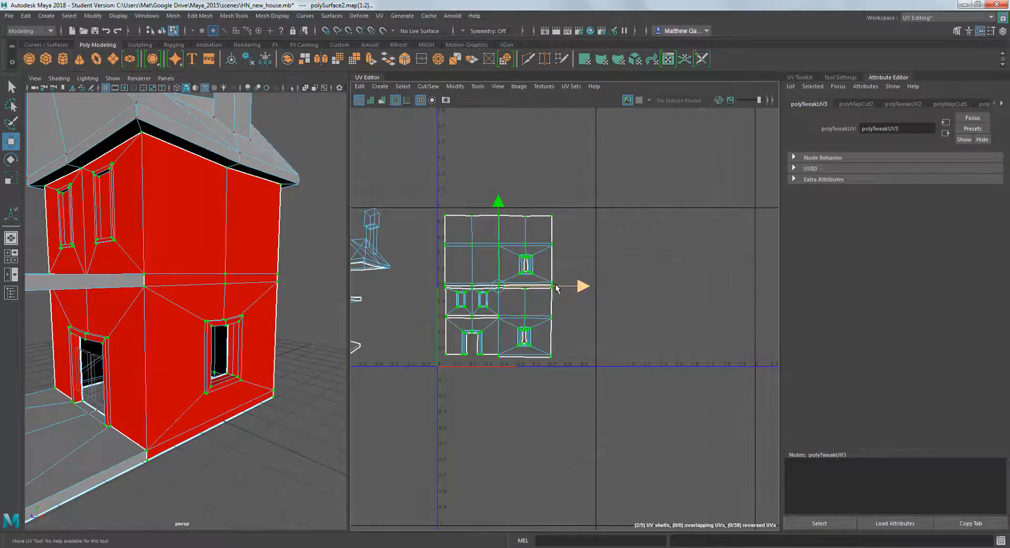
- Move both wall shells along U into the tile next to the 0 to 1 tile
{"action": "left_click_drag", "start_coordinate": [559, 287], "coordinate": [720, 287]}
{"action": "middle_click_drag", "start_coordinate": [456, 300], "coordinate": [539, 254], "text": "alt"}
{"action": "left_click", "coordinate": [525, 357]}
- Apply a planar UV projection to the chimney's faces and place the new shell well below the roof and floor shells
{"action": "scroll", "coordinate": [79, 252], "scroll_direction": "down", "scroll_amount": 5}
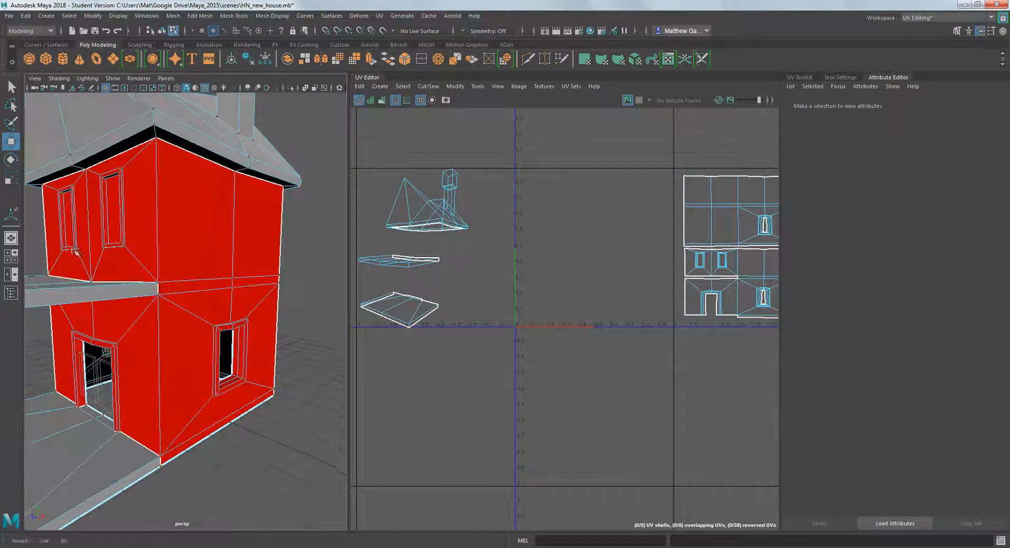
{"action": "scroll", "coordinate": [112, 269], "scroll_direction": "up", "scroll_amount": 6}
{"action": "left_click_drag", "start_coordinate": [112, 269], "coordinate": [79, 273], "text": "alt"}
{"action": "scroll", "coordinate": [106, 287], "scroll_direction": "down", "scroll_amount": 3}
{"action": "right_click_drag", "start_coordinate": [209, 209], "coordinate": [205, 235]}
{"action": "left_click_drag", "start_coordinate": [157, 138], "coordinate": [244, 225]}
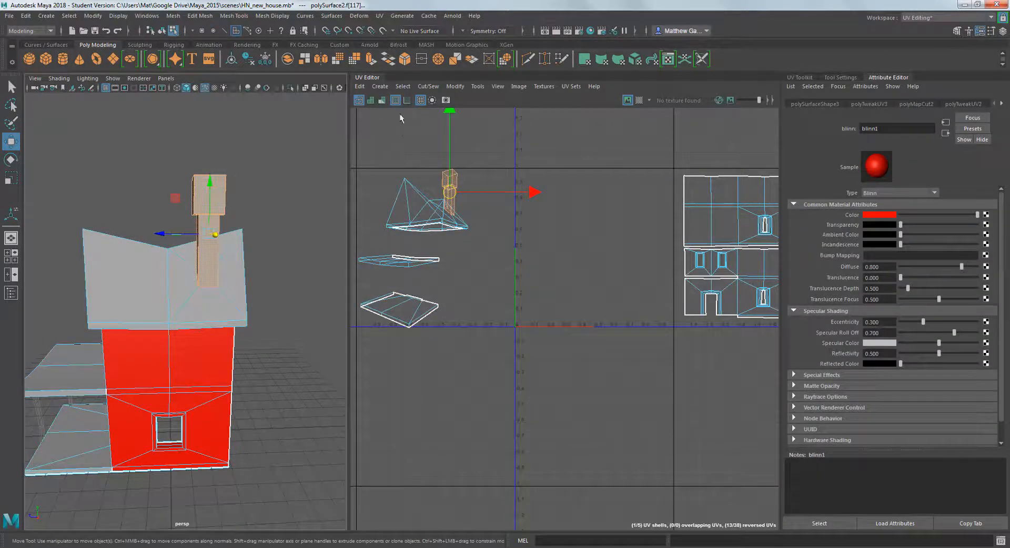
{"action": "left_click", "coordinate": [380, 86]}
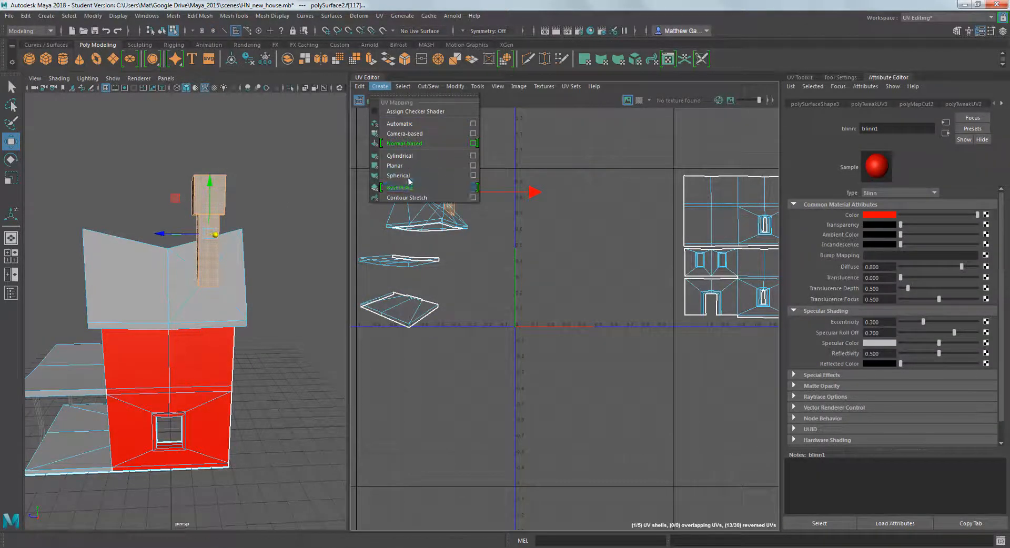
{"action": "left_click", "coordinate": [409, 164]}
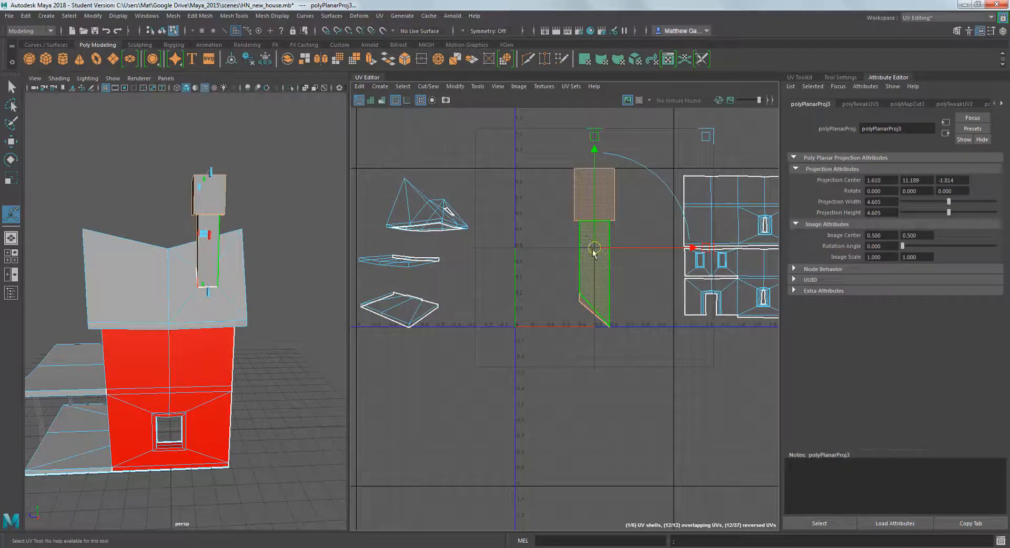
{"action": "left_click_drag", "start_coordinate": [593, 253], "coordinate": [403, 466]}
{"action": "left_click", "coordinate": [688, 433]}
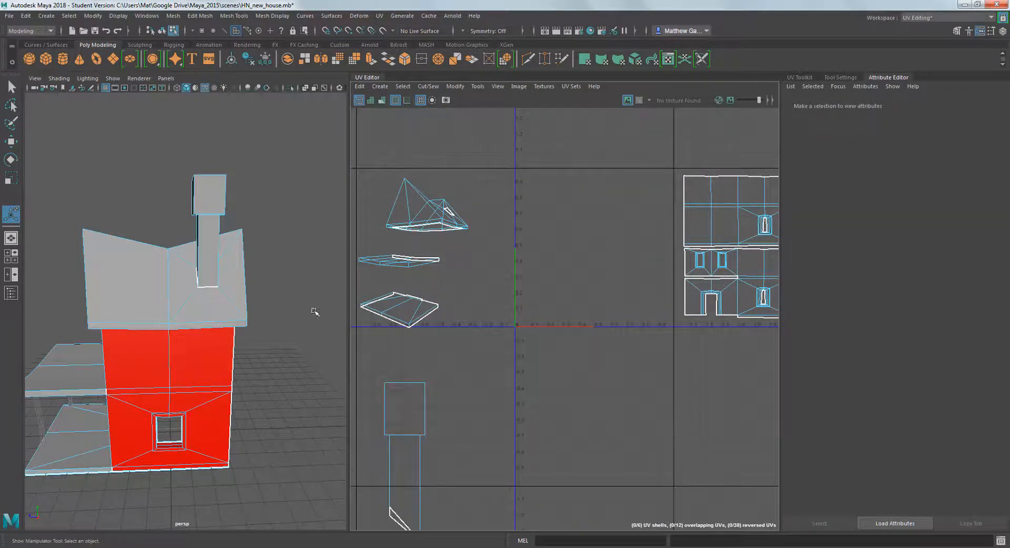
- Select the roof's UV shell and examine from several sides which faces of the house it covers
{"action": "left_click_drag", "start_coordinate": [262, 226], "coordinate": [134, 246], "text": "alt"}
{"action": "left_click", "coordinate": [397, 238]}
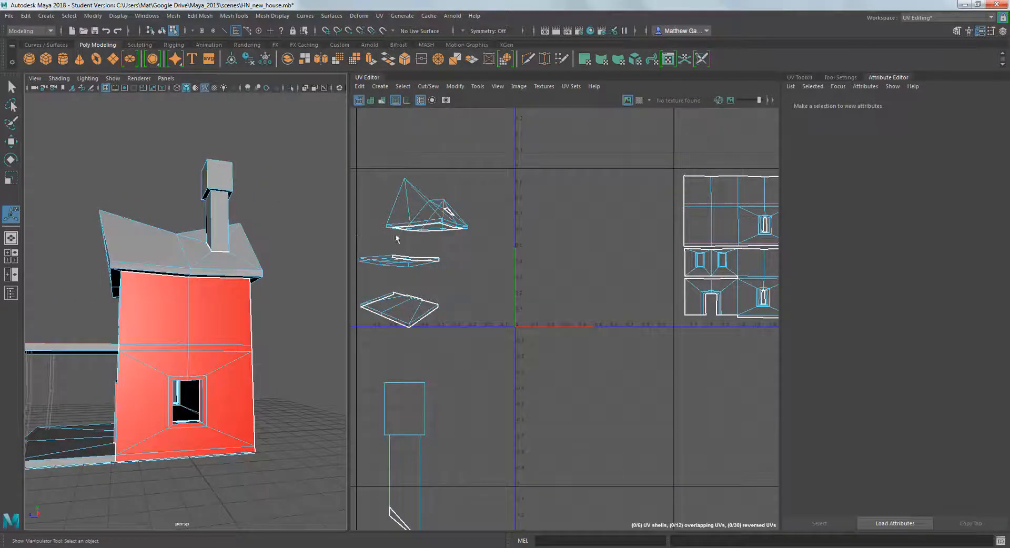
{"action": "right_click_drag", "start_coordinate": [425, 207], "coordinate": [428, 236]}
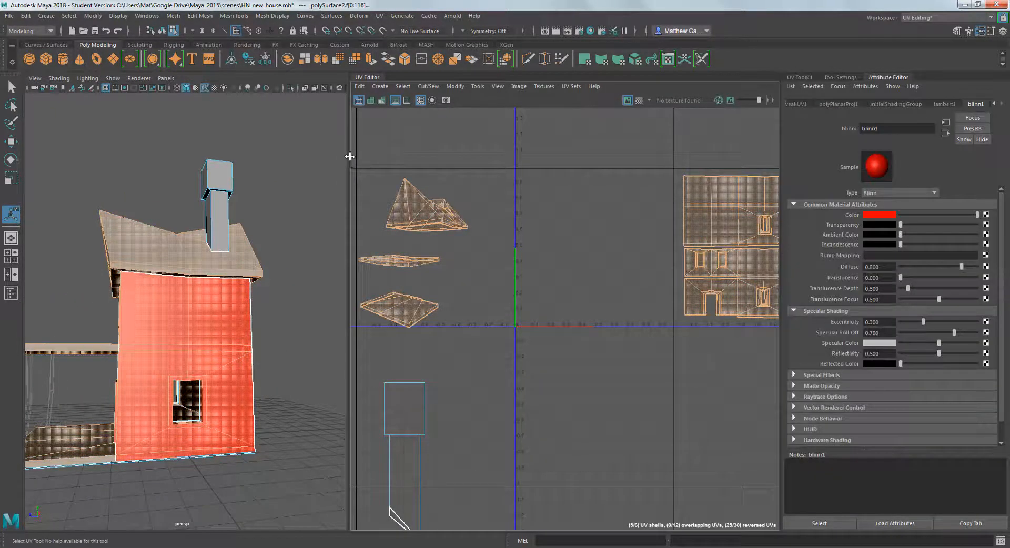
{"action": "left_click_drag", "start_coordinate": [355, 157], "coordinate": [497, 246]}
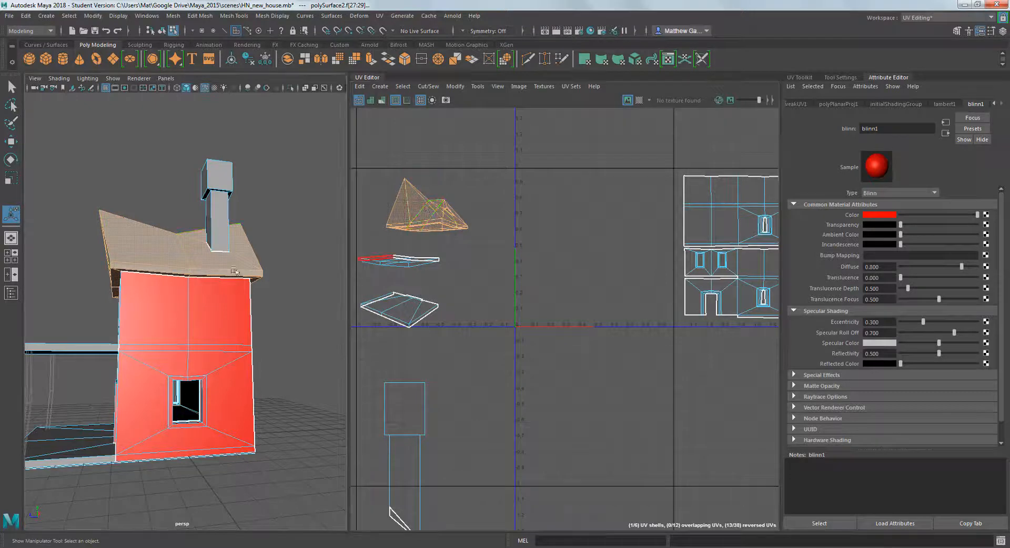
{"action": "left_click_drag", "start_coordinate": [234, 271], "coordinate": [193, 219], "text": "alt"}
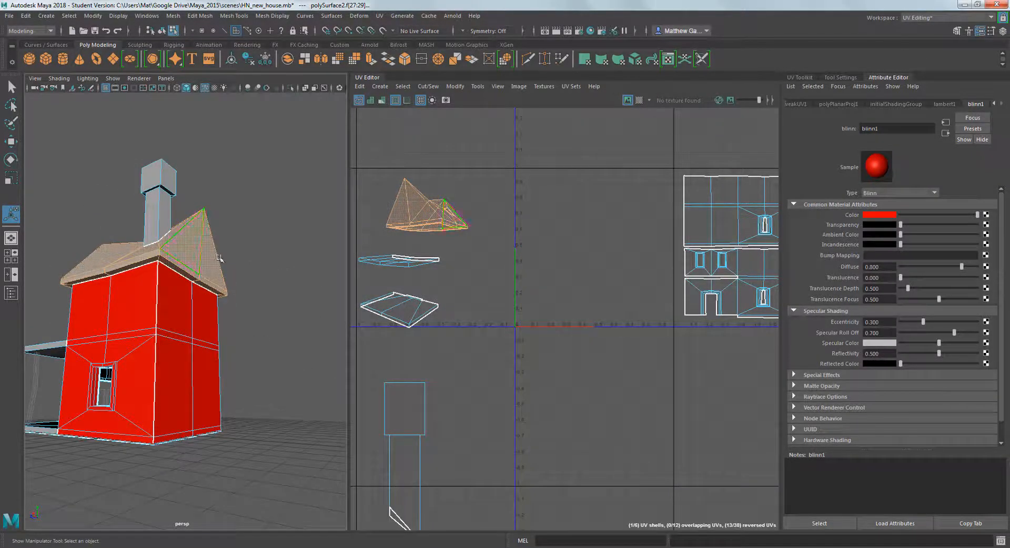
{"action": "right_click_drag", "start_coordinate": [224, 230], "coordinate": [279, 205], "text": "alt"}
{"action": "middle_click_drag", "start_coordinate": [273, 95], "coordinate": [278, 156], "text": "alt"}
{"action": "left_click", "coordinate": [277, 156]}
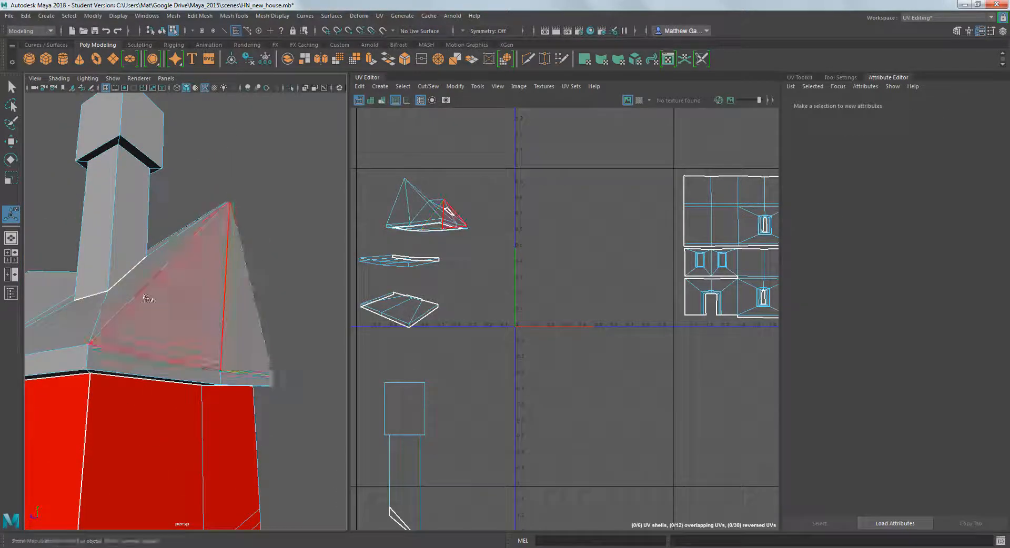
{"action": "left_click_drag", "start_coordinate": [149, 299], "coordinate": [146, 282], "text": "alt"}
{"action": "right_click_drag", "start_coordinate": [140, 275], "coordinate": [141, 246]}
{"action": "left_click", "coordinate": [130, 276]}
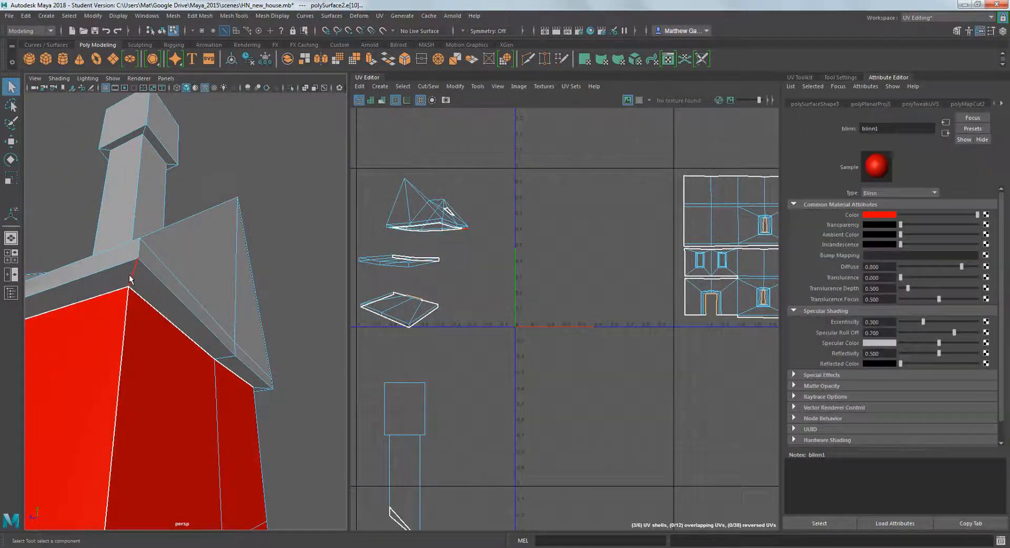
{"action": "left_click", "coordinate": [150, 235]}
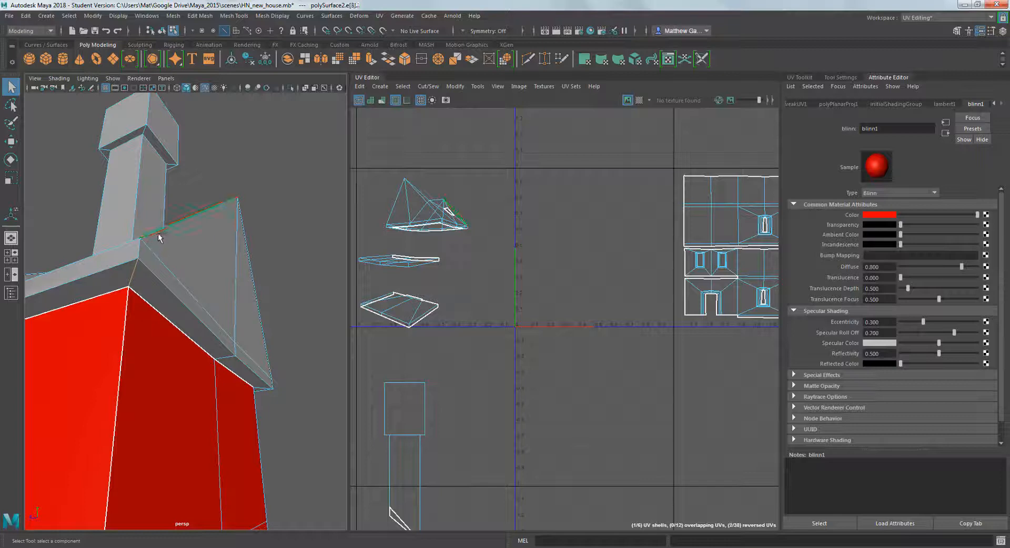
{"action": "left_click", "coordinate": [142, 249]}
{"action": "scroll", "coordinate": [230, 198], "scroll_direction": "down", "scroll_amount": 10}
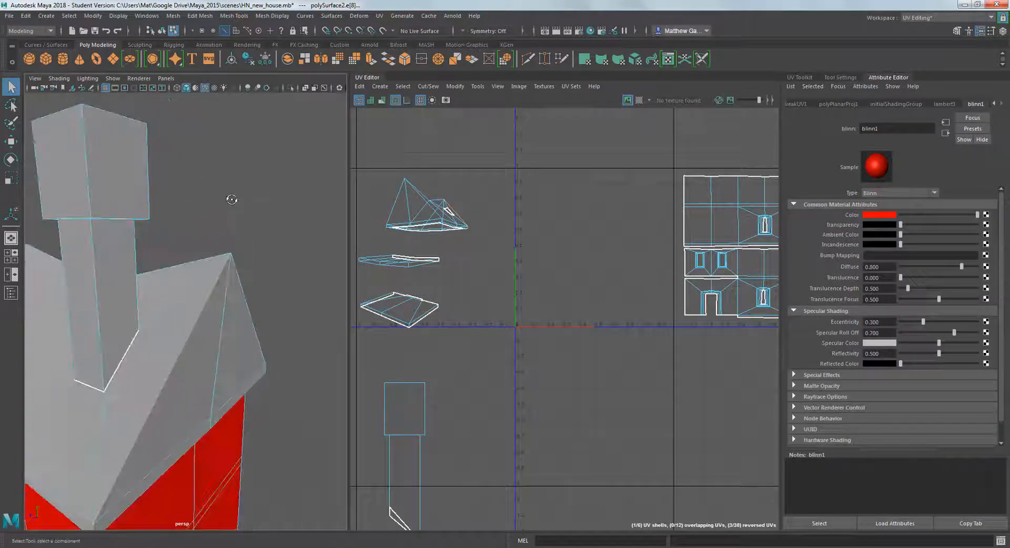
{"action": "left_click_drag", "start_coordinate": [243, 192], "coordinate": [193, 203], "text": "alt"}
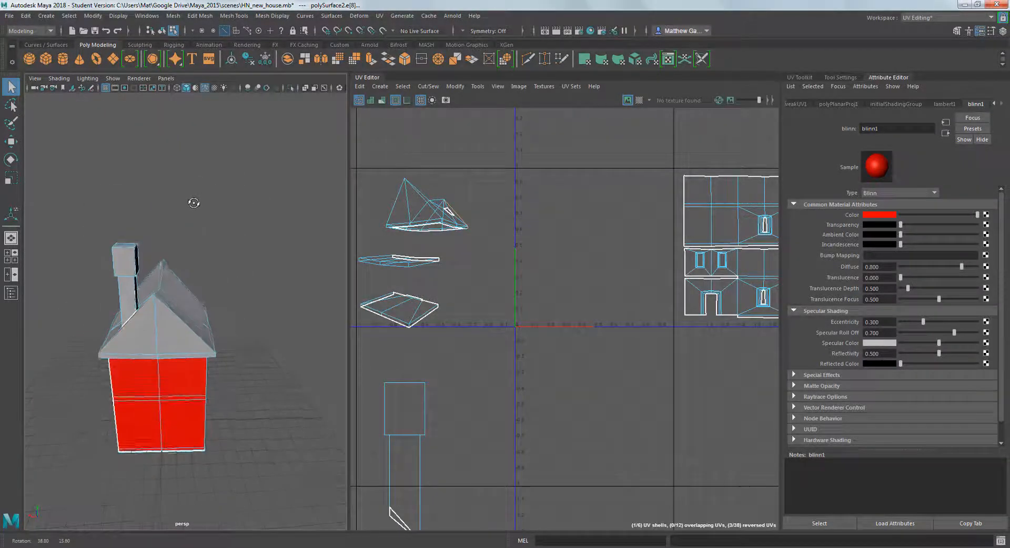
{"action": "left_click_drag", "start_coordinate": [172, 317], "coordinate": [212, 244], "text": "alt"}
{"action": "scroll", "coordinate": [212, 244], "scroll_direction": "up", "scroll_amount": 5}
{"action": "left_click_drag", "start_coordinate": [217, 245], "coordinate": [253, 296], "text": "alt"}
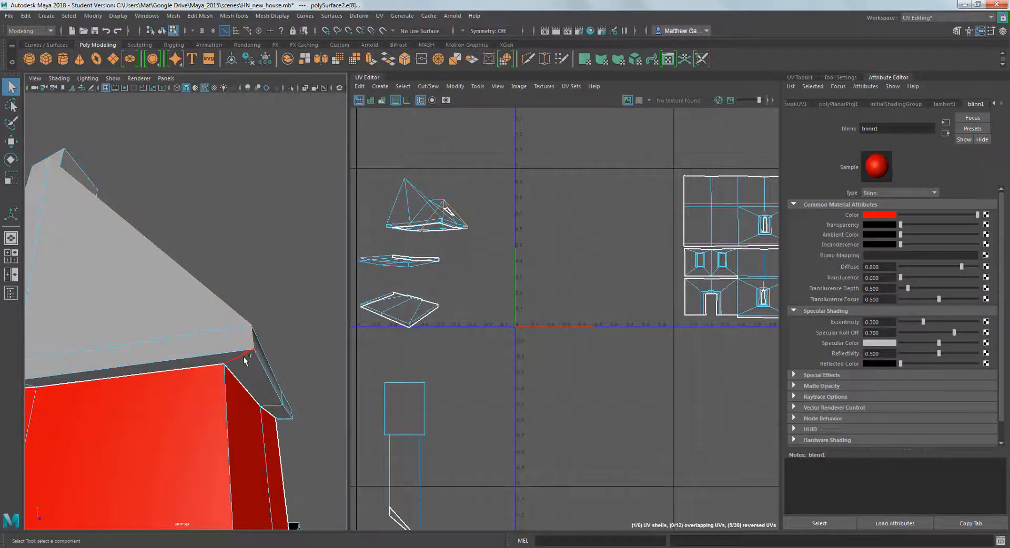
{"action": "left_click_drag", "start_coordinate": [238, 216], "coordinate": [154, 238], "text": "alt"}
{"action": "scroll", "coordinate": [149, 244], "scroll_direction": "down", "scroll_amount": 4}
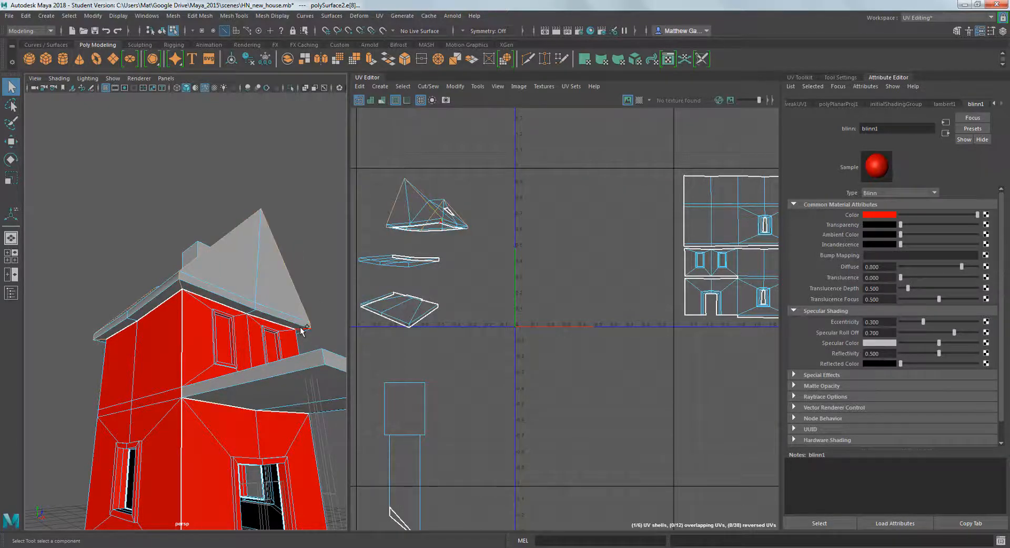
{"action": "left_click_drag", "start_coordinate": [172, 281], "coordinate": [123, 270], "text": "alt"}
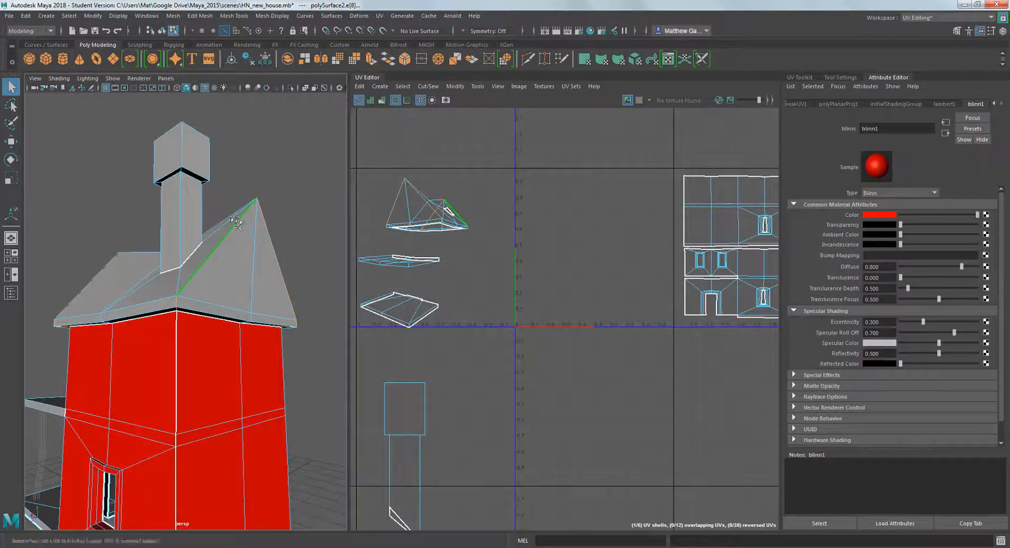
{"action": "left_click_drag", "start_coordinate": [236, 223], "coordinate": [386, 209], "text": "alt"}
{"action": "left_click", "coordinate": [282, 199]}
- Select the roof faces above the front wall, including the eave underside, the fascia strips and both slopes
{"action": "scroll", "coordinate": [282, 199], "scroll_direction": "up", "scroll_amount": 5}
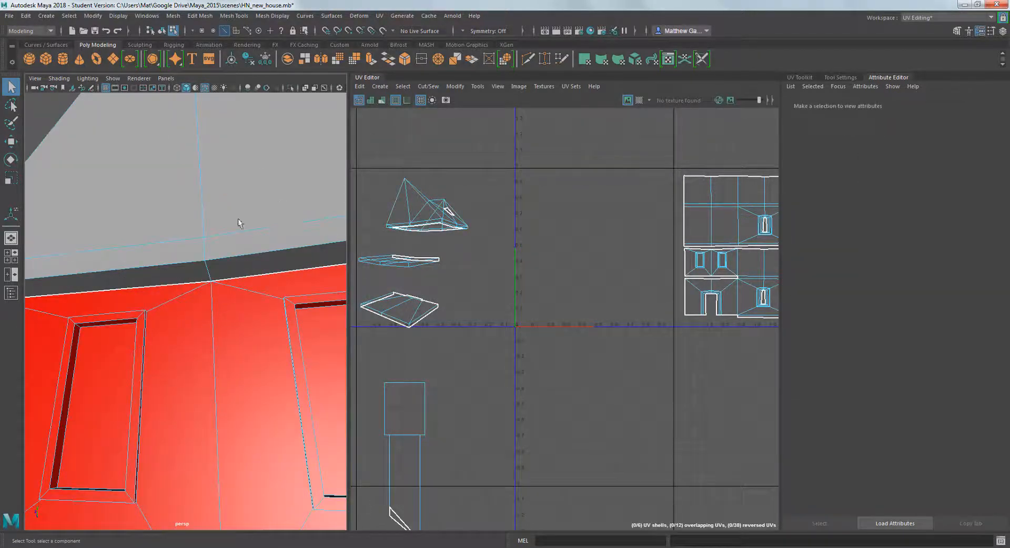
{"action": "right_click", "coordinate": [204, 240]}
{"action": "right_click_drag", "start_coordinate": [202, 264], "coordinate": [203, 268]}
{"action": "left_click", "coordinate": [203, 273]}
{"action": "left_click", "coordinate": [224, 268], "text": "shift"}
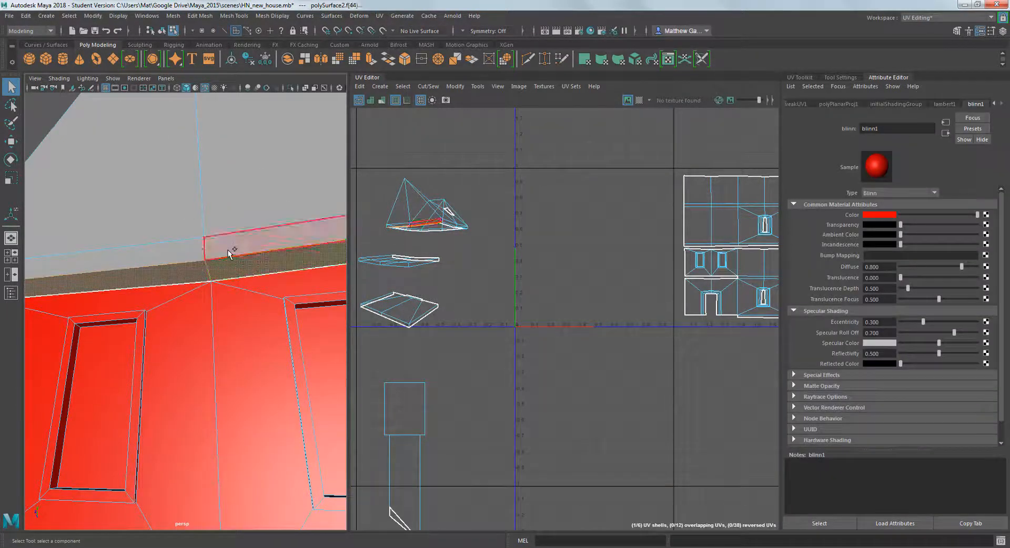
{"action": "left_click", "coordinate": [230, 251], "text": "shift"}
{"action": "left_click", "coordinate": [194, 250], "text": "shift"}
{"action": "left_click", "coordinate": [182, 215], "text": "shift"}
{"action": "scroll", "coordinate": [256, 200], "scroll_direction": "down", "scroll_amount": 10}
{"action": "left_click_drag", "start_coordinate": [259, 198], "coordinate": [32, 237], "text": "alt"}
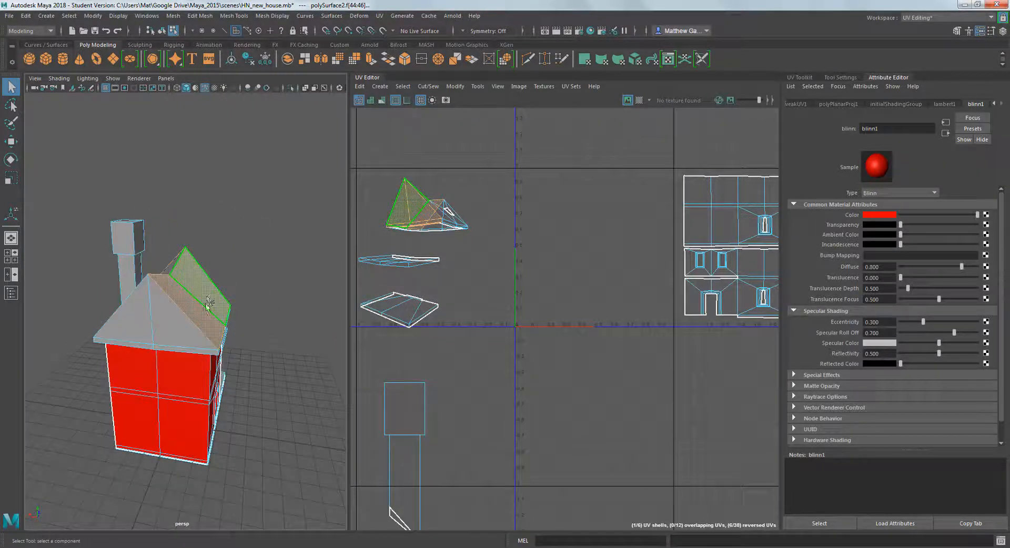
{"action": "left_click", "coordinate": [205, 303], "text": "shift"}
{"action": "left_click", "coordinate": [194, 311], "text": "shift"}
- Add the rear gable's roof face and both of its fascia strips to the roof face selection
{"action": "left_click_drag", "start_coordinate": [194, 279], "coordinate": [203, 214], "text": "alt"}
{"action": "scroll", "coordinate": [231, 226], "scroll_direction": "up", "scroll_amount": 6}
{"action": "left_click", "coordinate": [135, 304], "text": "shift"}
{"action": "left_click", "coordinate": [151, 305], "text": "shift"}
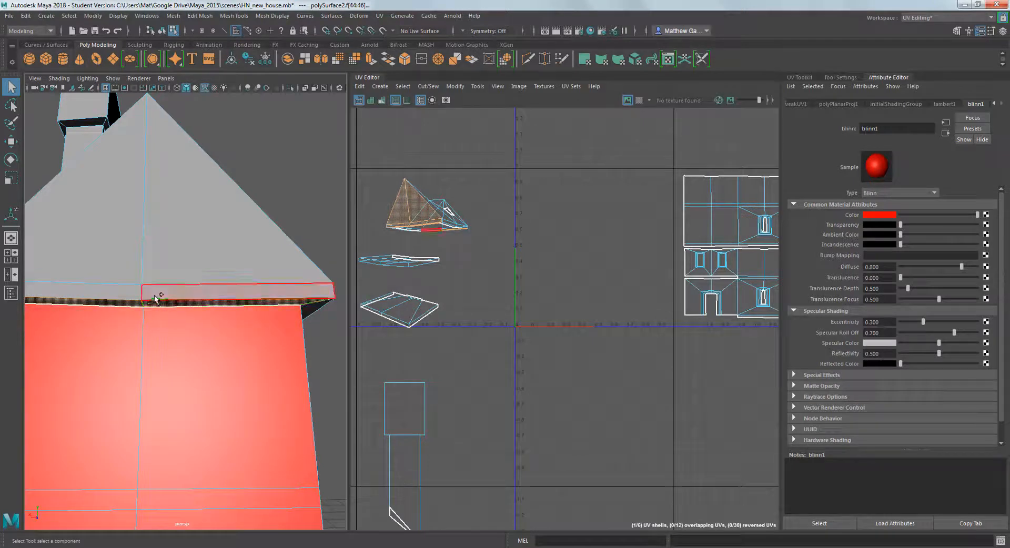
{"action": "left_click", "coordinate": [153, 296], "text": "shift"}
{"action": "left_click", "coordinate": [131, 260], "text": "shift"}
{"action": "left_click", "coordinate": [233, 143], "text": "shift"}
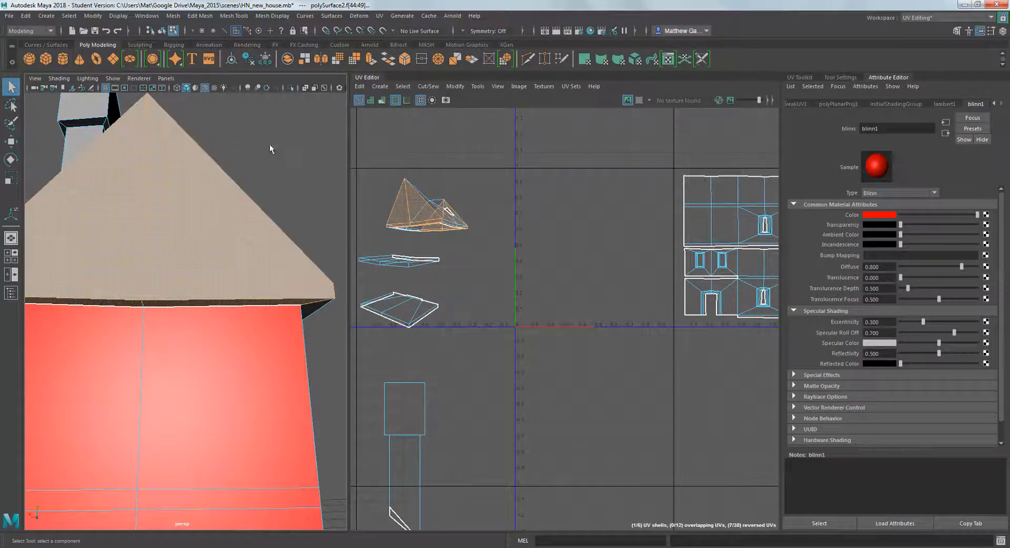
- Apply a Z-axis planar UV projection to the selected front and rear roof faces and place the result below the 0 to 1 tile
{"action": "left_click_drag", "start_coordinate": [270, 146], "coordinate": [173, 238], "text": "alt"}
{"action": "scroll", "coordinate": [102, 186], "scroll_direction": "down", "scroll_amount": 5}
{"action": "key", "text": "4"}
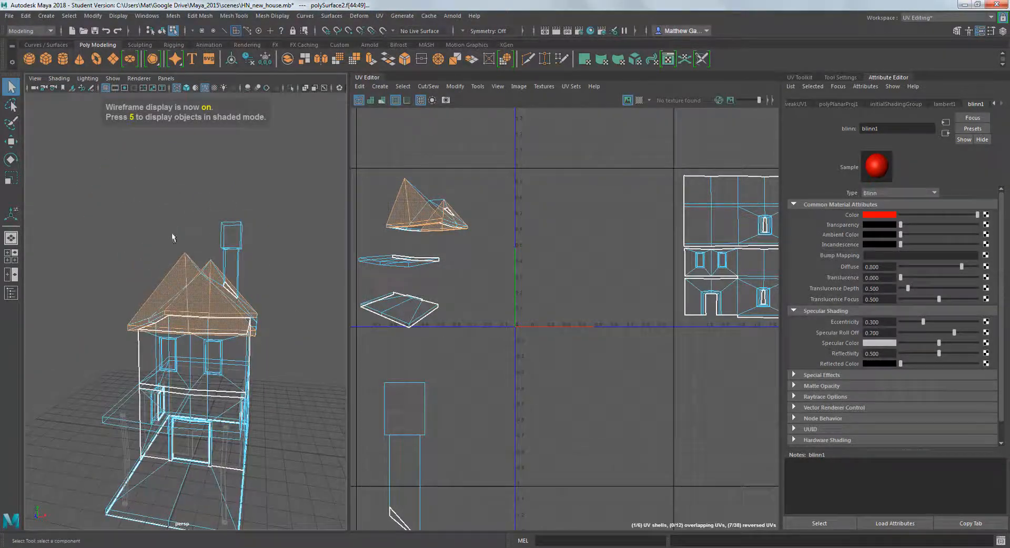
{"action": "left_click_drag", "start_coordinate": [250, 280], "coordinate": [181, 307], "text": "alt"}
{"action": "left_click_drag", "start_coordinate": [195, 246], "coordinate": [239, 234], "text": "alt"}
{"action": "key", "text": "5"}
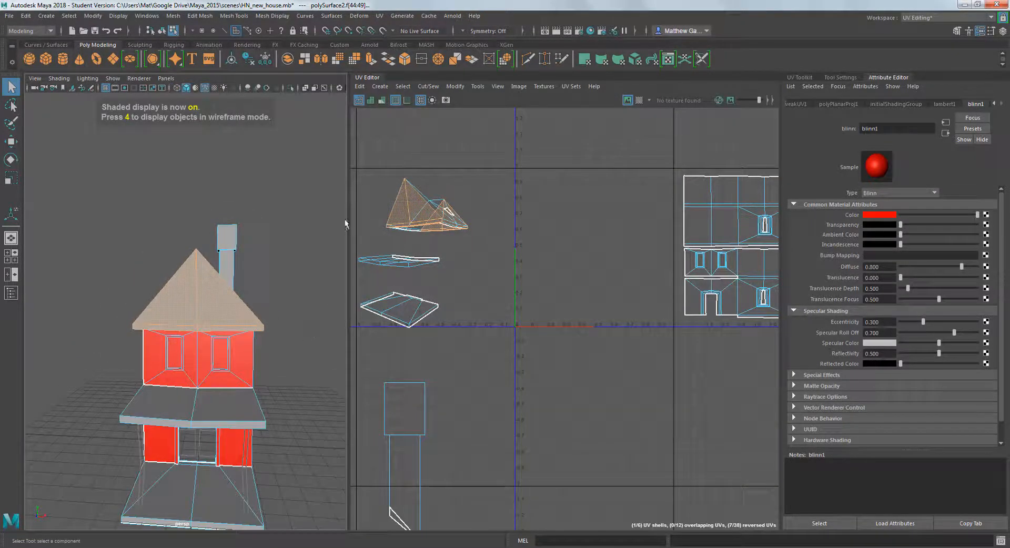
{"action": "left_click", "coordinate": [380, 87]}
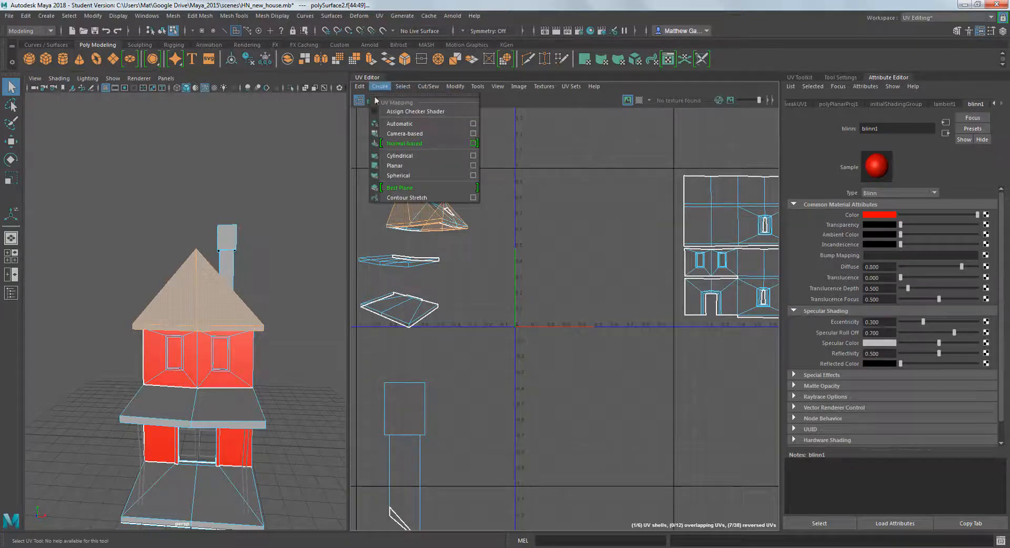
{"action": "left_click", "coordinate": [405, 170]}
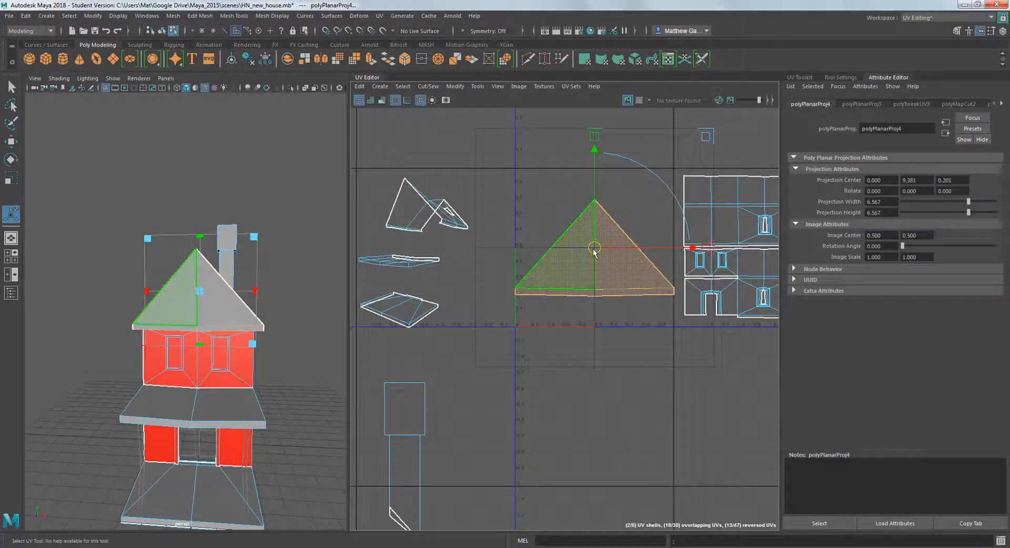
{"action": "left_click_drag", "start_coordinate": [595, 249], "coordinate": [597, 461]}
{"action": "middle_click_drag", "start_coordinate": [630, 341], "coordinate": [569, 190], "text": "alt"}
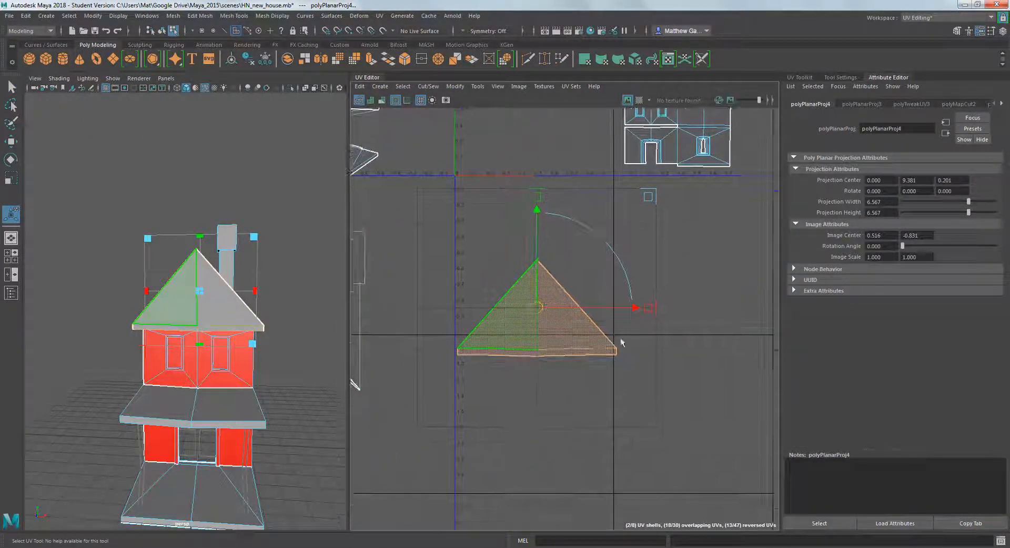
- Select one of the two overlapping gable shells and move it along U so it sits beside the other
{"action": "left_click", "coordinate": [692, 422]}
{"action": "right_click_drag", "start_coordinate": [555, 327], "coordinate": [524, 319]}
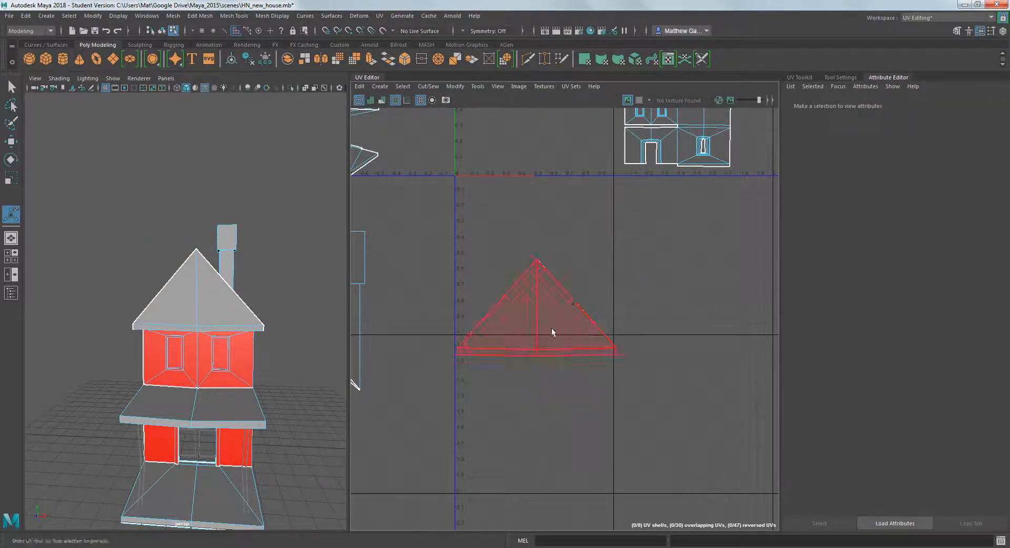
{"action": "left_click", "coordinate": [537, 339]}
{"action": "key", "text": "w"}
{"action": "left_click_drag", "start_coordinate": [538, 310], "coordinate": [707, 307]}
{"action": "middle_click_drag", "start_coordinate": [572, 298], "coordinate": [509, 302], "text": "alt"}
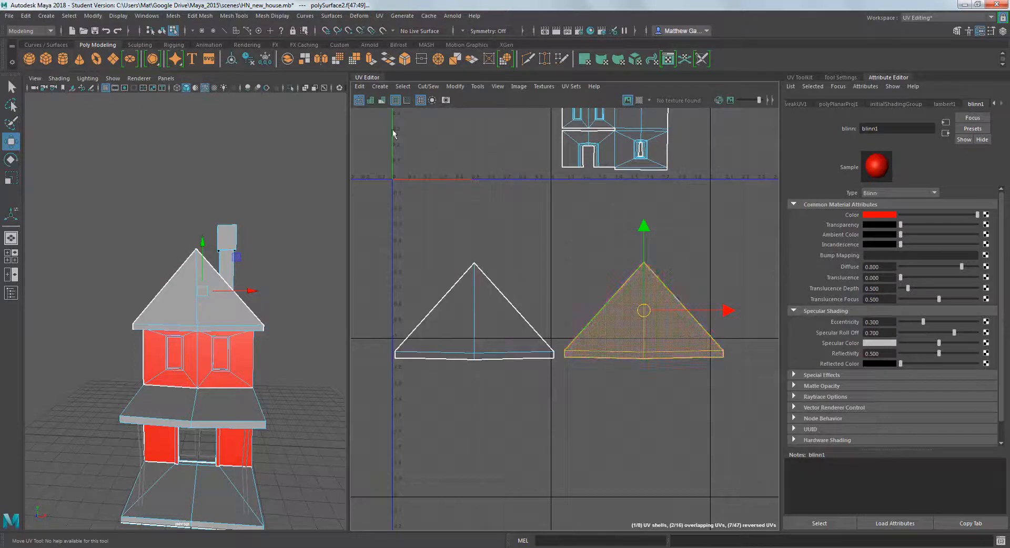
- Turn on shaded UV display and scale the reversed gable shell slightly wider along U
{"action": "left_click", "coordinate": [371, 100]}
{"action": "left_click", "coordinate": [588, 379]}
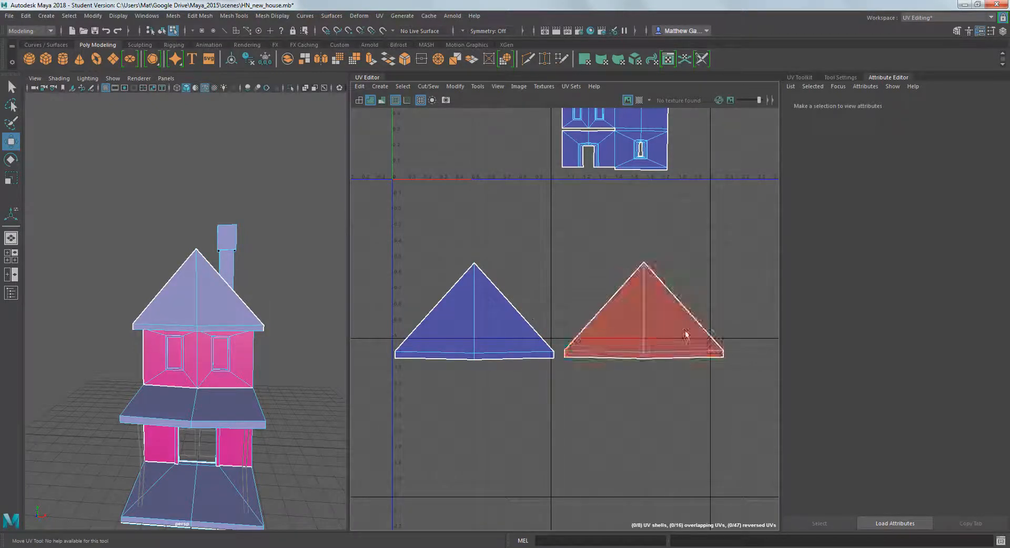
{"action": "left_click", "coordinate": [627, 318]}
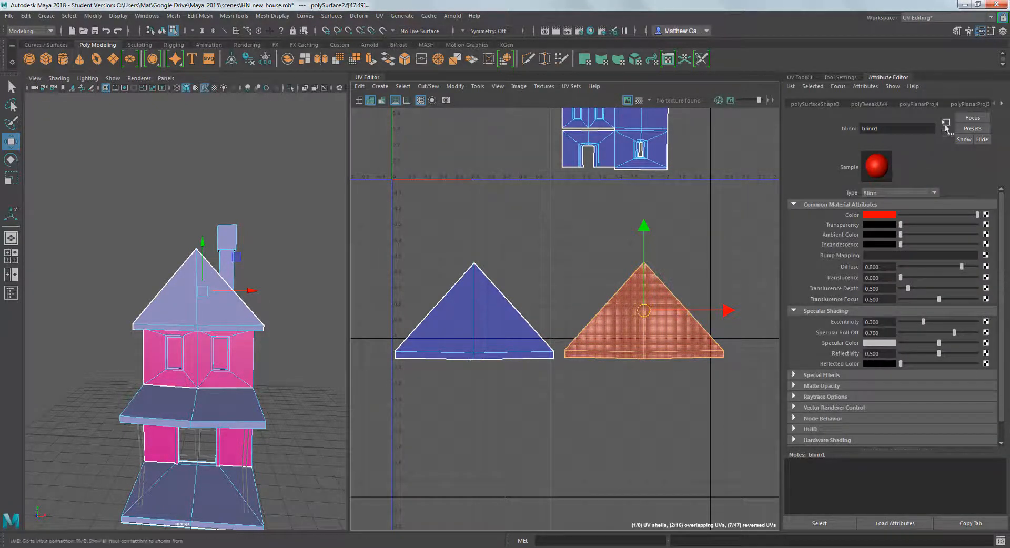
{"action": "left_click", "coordinate": [812, 79]}
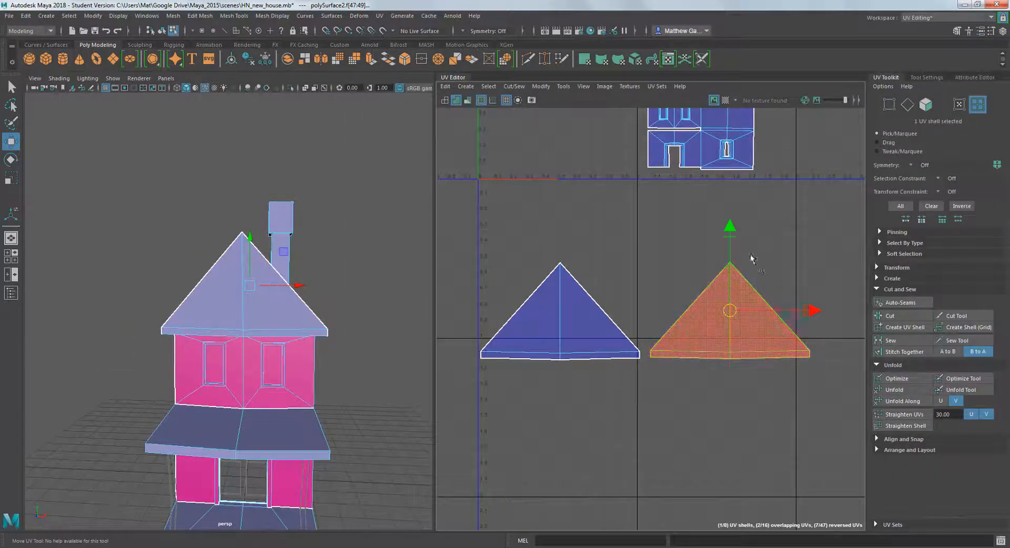
{"action": "key", "text": "r"}
{"action": "mouse_move", "coordinate": [810, 312]}
{"action": "left_mouse_down"}
{"action": "mouse_move", "coordinate": [730, 310]}
{"action": "mouse_move", "coordinate": [814, 312]}
{"action": "left_mouse_up"}
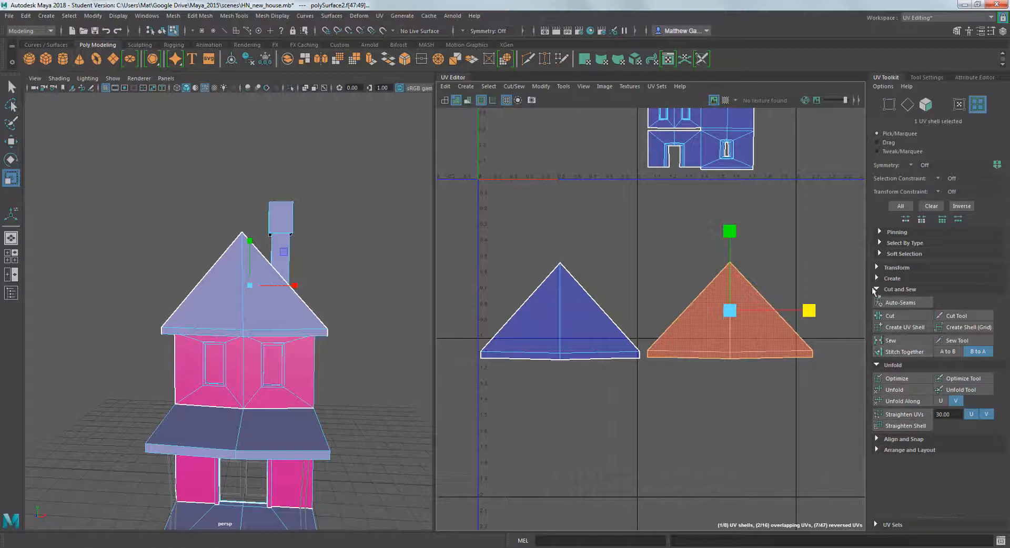
- Flip the reversed gable shell along U
{"action": "left_click", "coordinate": [877, 268]}
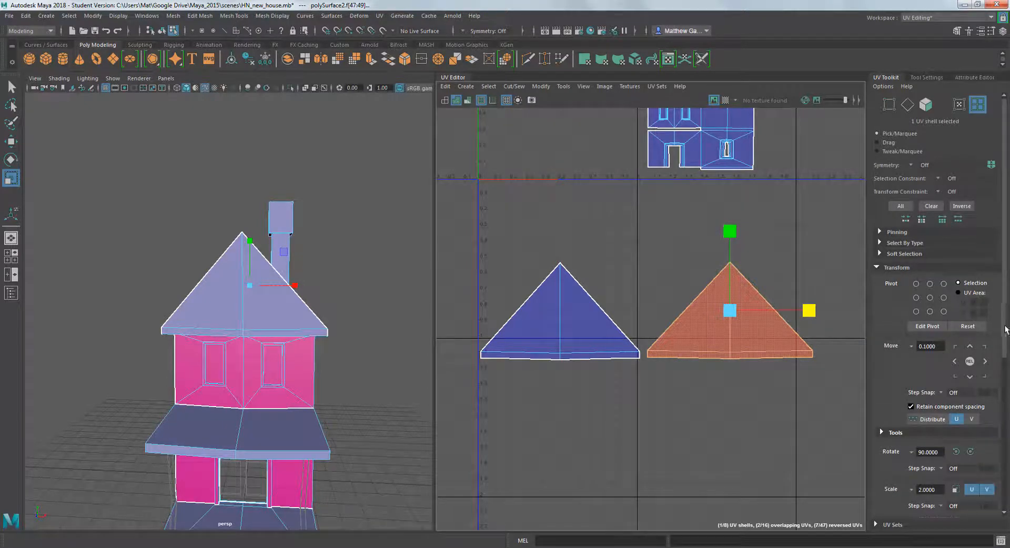
{"action": "scroll", "coordinate": [933, 333], "scroll_direction": "down", "scroll_amount": 6}
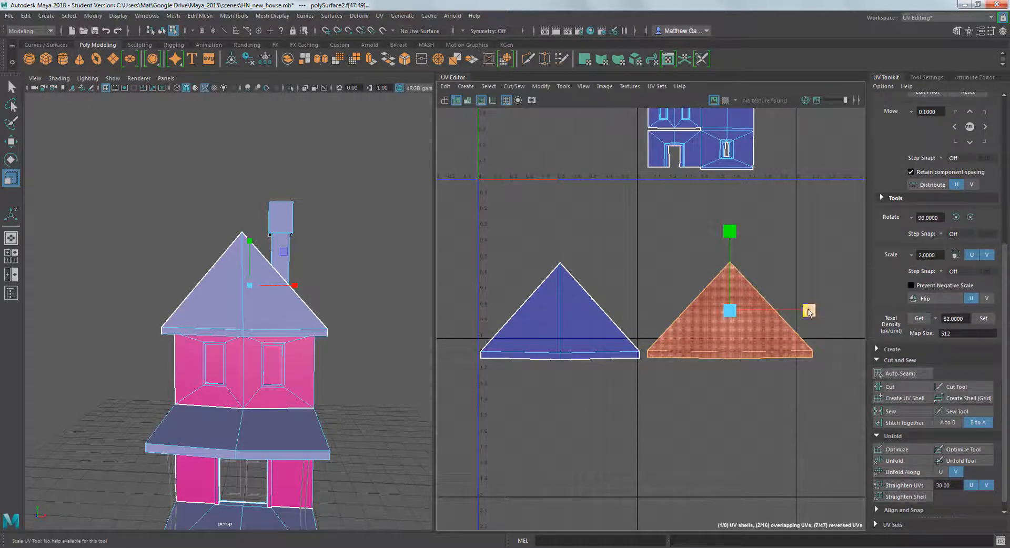
{"action": "left_click_drag", "start_coordinate": [809, 312], "coordinate": [653, 311]}
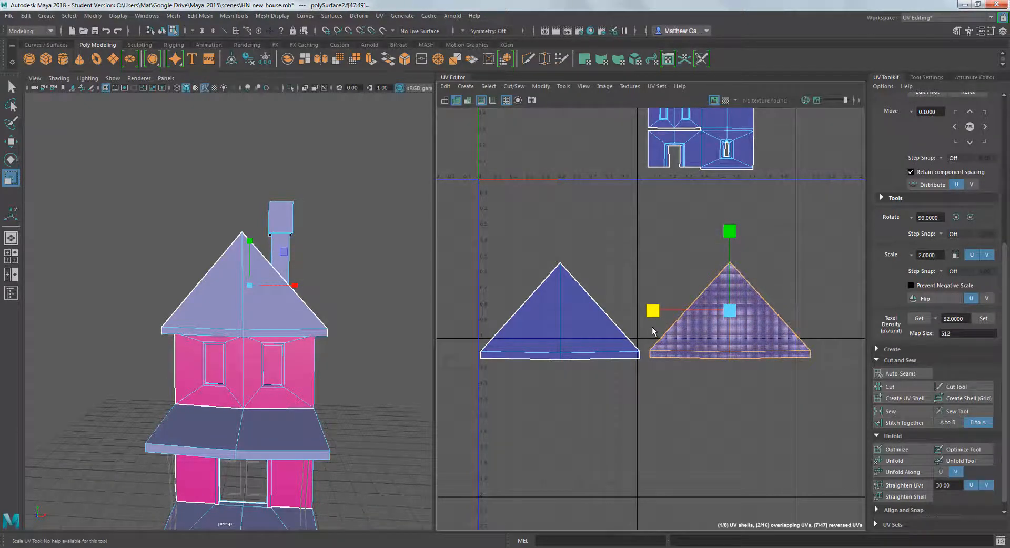
{"action": "key", "text": "ctrl+z"}
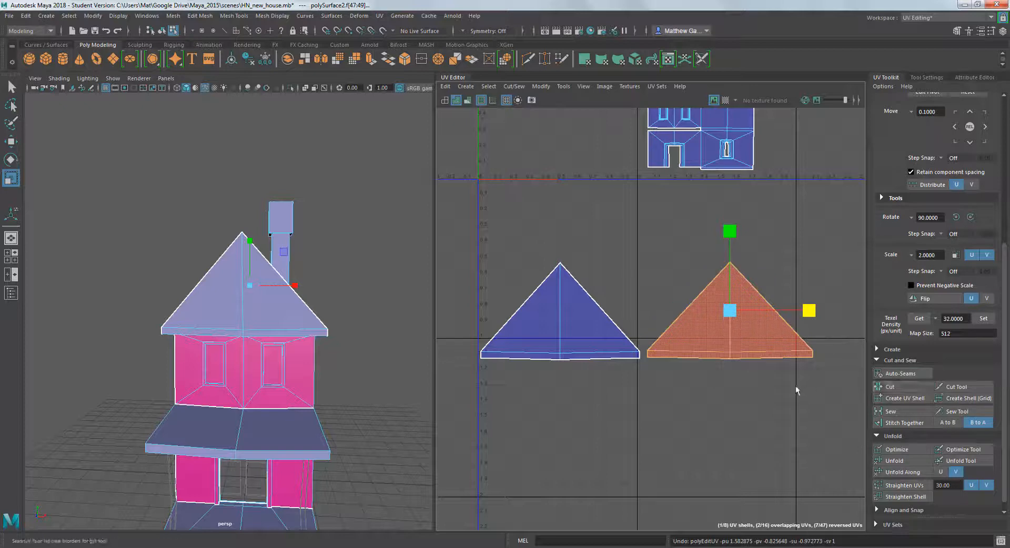
{"action": "left_click", "coordinate": [796, 387]}
{"action": "left_click", "coordinate": [747, 343]}
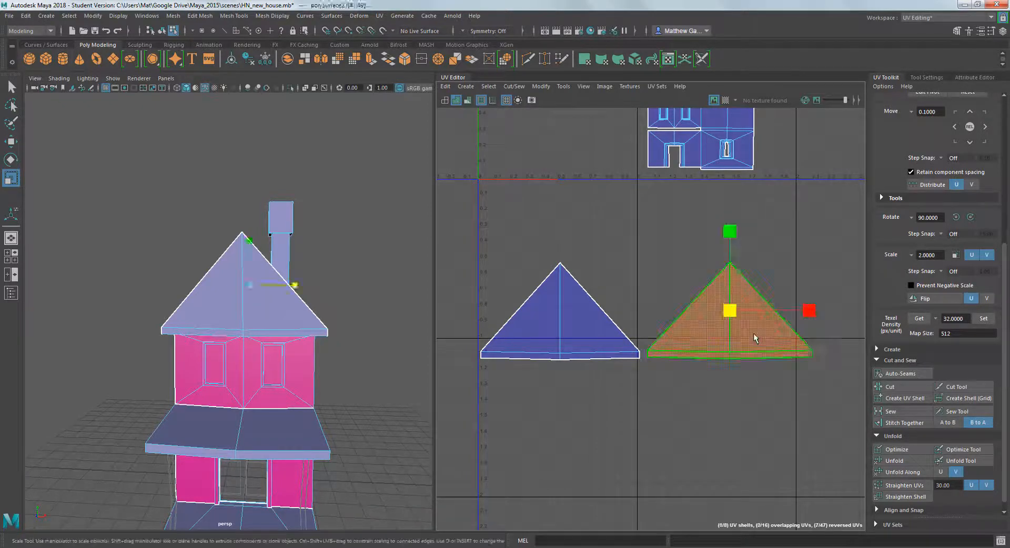
{"action": "left_click", "coordinate": [929, 299]}
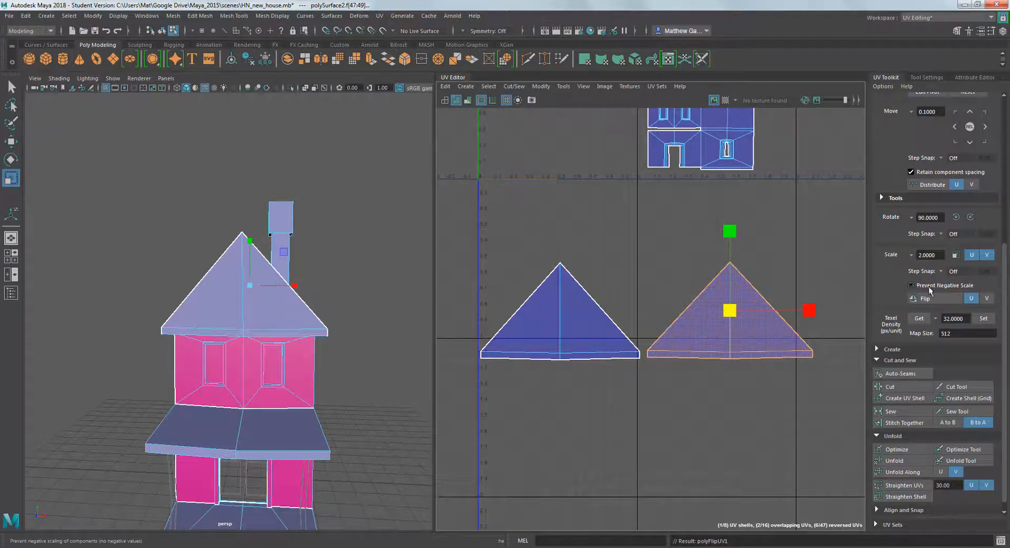
{"action": "left_click", "coordinate": [842, 263]}
- Select all faces of the remaining unprojected roof shell beside the 0 to 1 tile
{"action": "scroll", "coordinate": [769, 355], "scroll_direction": "down", "scroll_amount": 2}
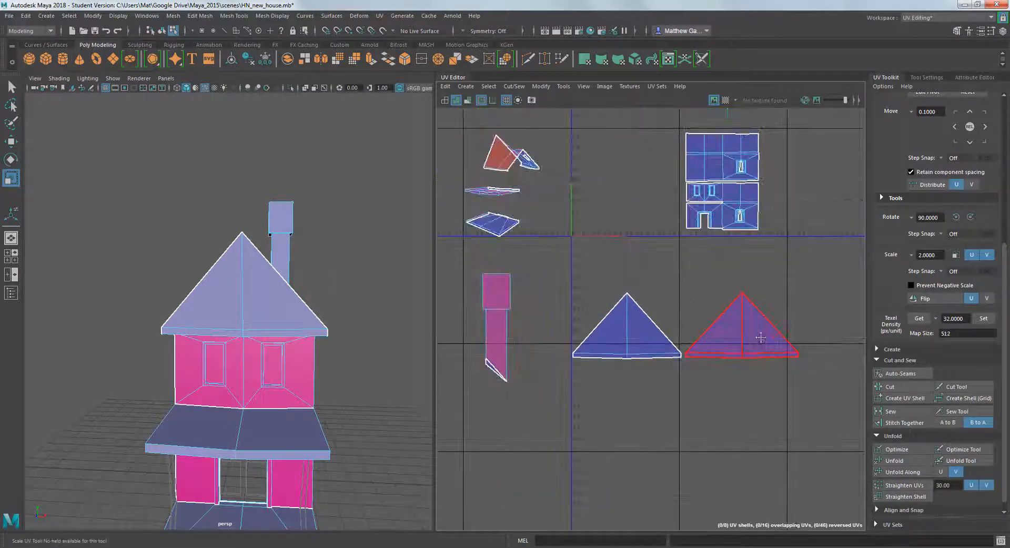
{"action": "middle_click_drag", "start_coordinate": [761, 338], "coordinate": [770, 358], "text": "alt"}
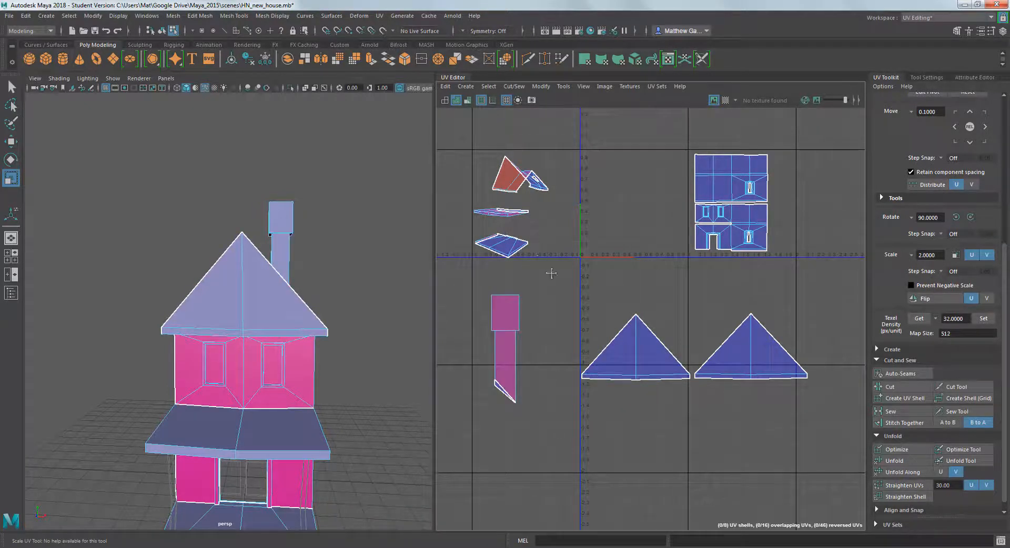
{"action": "middle_click_drag", "start_coordinate": [551, 273], "coordinate": [582, 317], "text": "alt"}
{"action": "scroll", "coordinate": [625, 322], "scroll_direction": "up", "scroll_amount": 3}
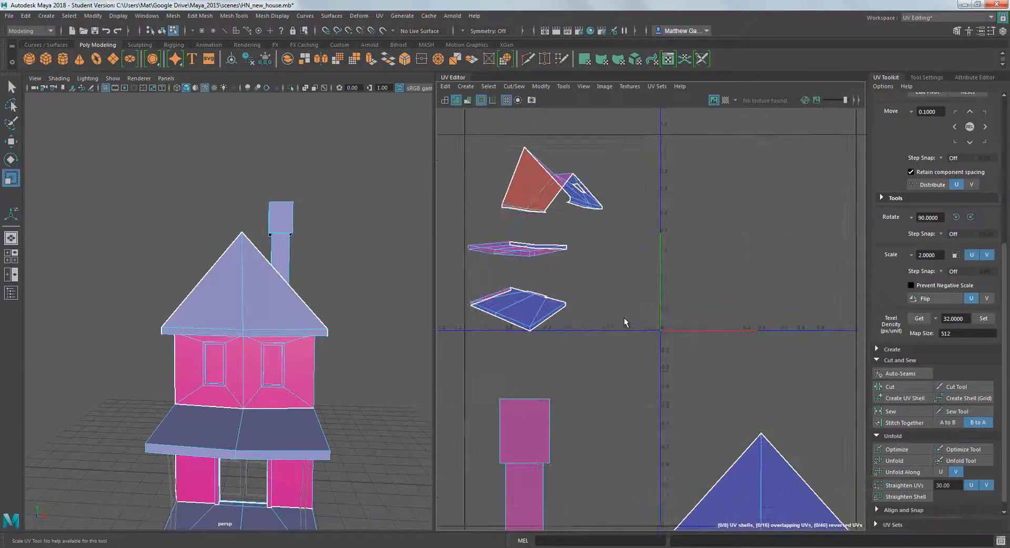
{"action": "scroll", "coordinate": [625, 322], "scroll_direction": "up", "scroll_amount": 4}
{"action": "right_click", "coordinate": [570, 219]}
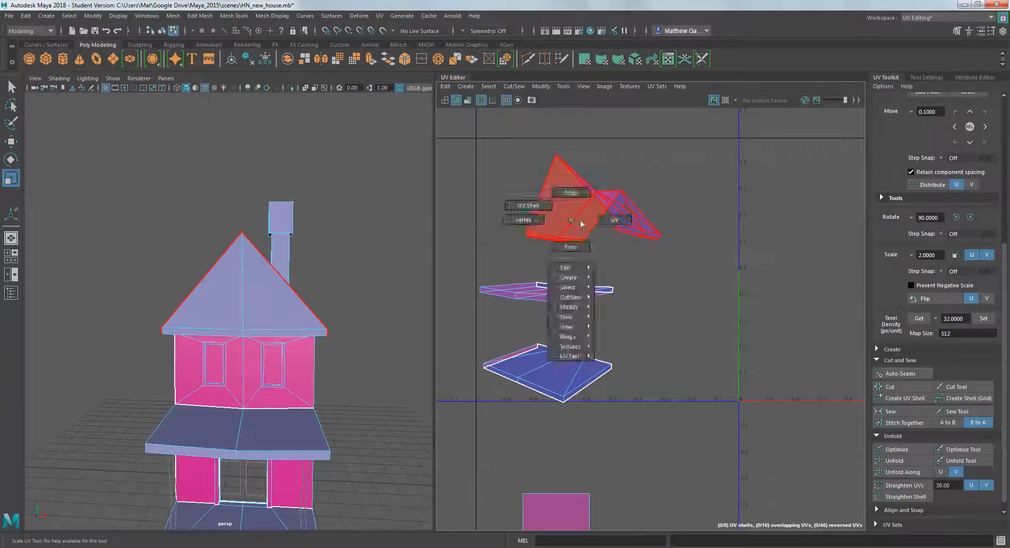
{"action": "right_click_drag", "start_coordinate": [580, 221], "coordinate": [572, 246]}
{"action": "left_click_drag", "start_coordinate": [502, 140], "coordinate": [710, 274]}
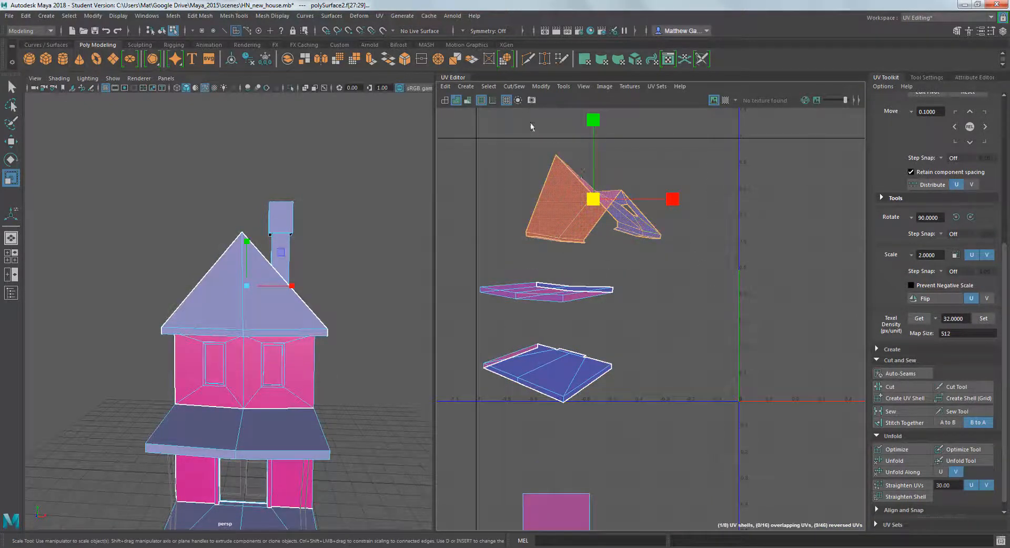
- Apply a planar UV projection from the Y axis to the selected roof faces, fitted to the bounding box
{"action": "left_click", "coordinate": [466, 86]}
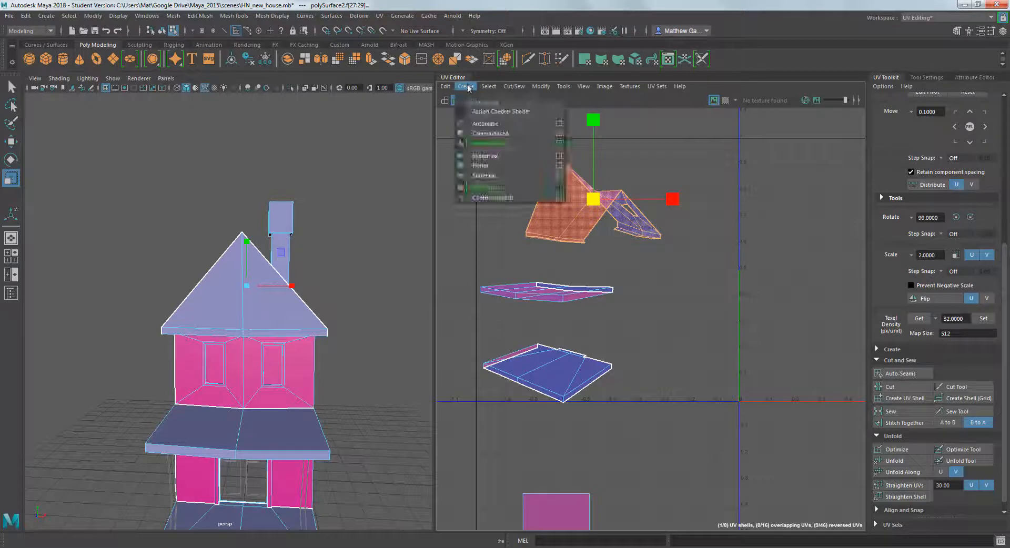
{"action": "left_click", "coordinate": [559, 167]}
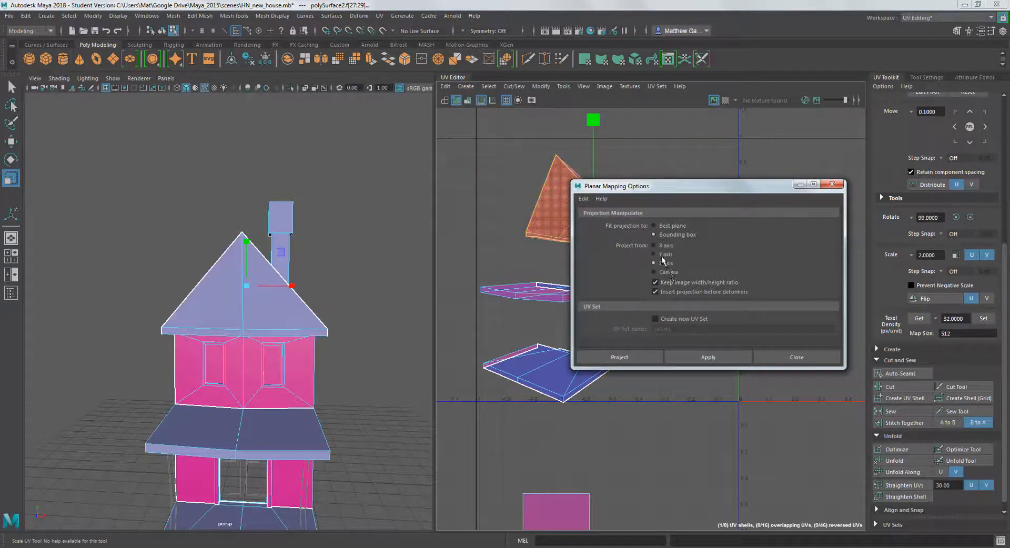
{"action": "left_click", "coordinate": [654, 254]}
{"action": "left_click", "coordinate": [706, 357]}
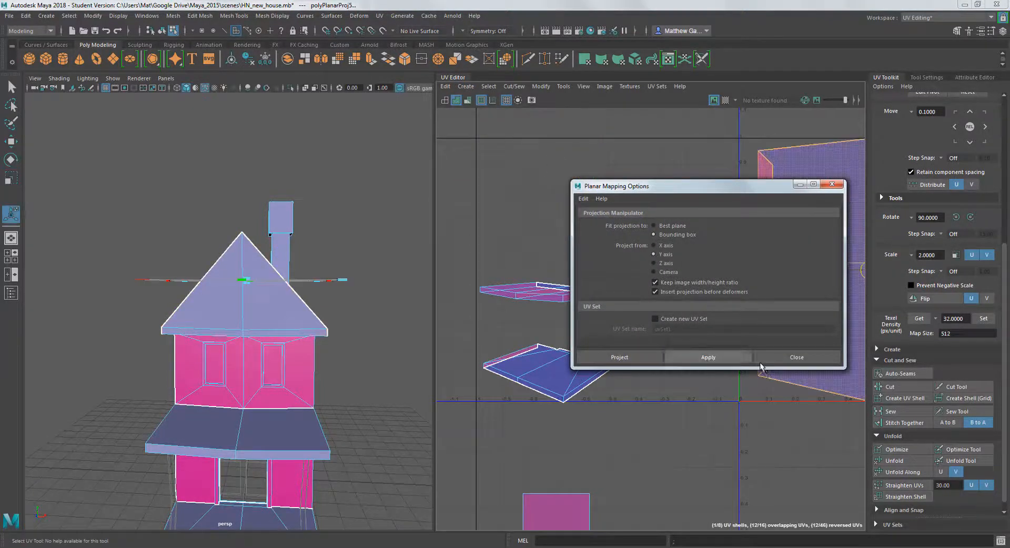
{"action": "left_click", "coordinate": [783, 362]}
- Switch to UV selection and select the UVs of the newly projected roof shell in the 0 to 1 tile
{"action": "scroll", "coordinate": [792, 306], "scroll_direction": "down", "scroll_amount": 3}
{"action": "middle_click_drag", "start_coordinate": [787, 302], "coordinate": [566, 300], "text": "alt"}
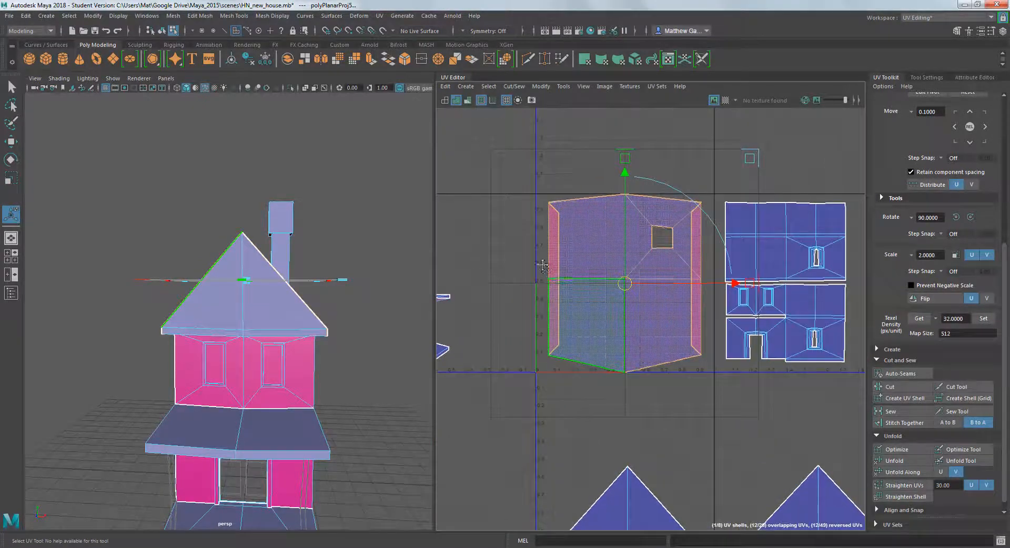
{"action": "middle_click_drag", "start_coordinate": [642, 245], "coordinate": [634, 215], "text": "alt"}
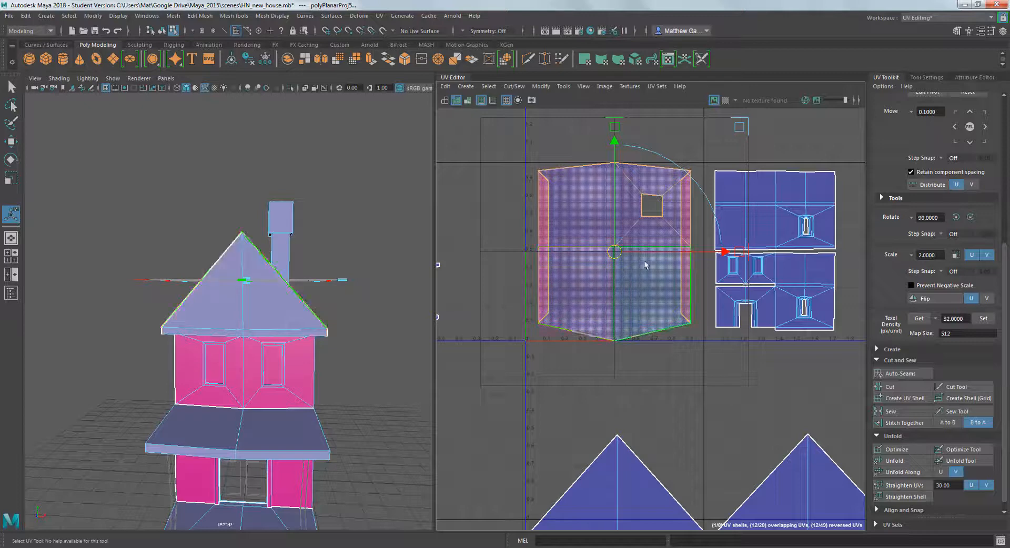
{"action": "middle_click_drag", "start_coordinate": [642, 272], "coordinate": [625, 181], "text": "alt"}
{"action": "right_click_drag", "start_coordinate": [613, 198], "coordinate": [656, 196]}
{"action": "scroll", "coordinate": [647, 261], "scroll_direction": "down", "scroll_amount": 2}
{"action": "scroll", "coordinate": [616, 234], "scroll_direction": "down", "scroll_amount": 2}
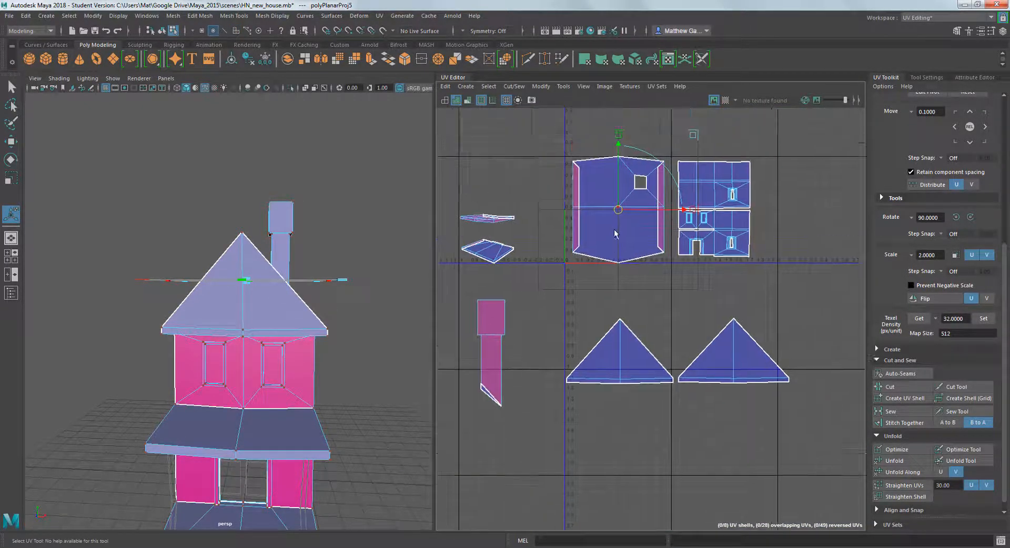
{"action": "left_click_drag", "start_coordinate": [665, 290], "coordinate": [669, 293]}
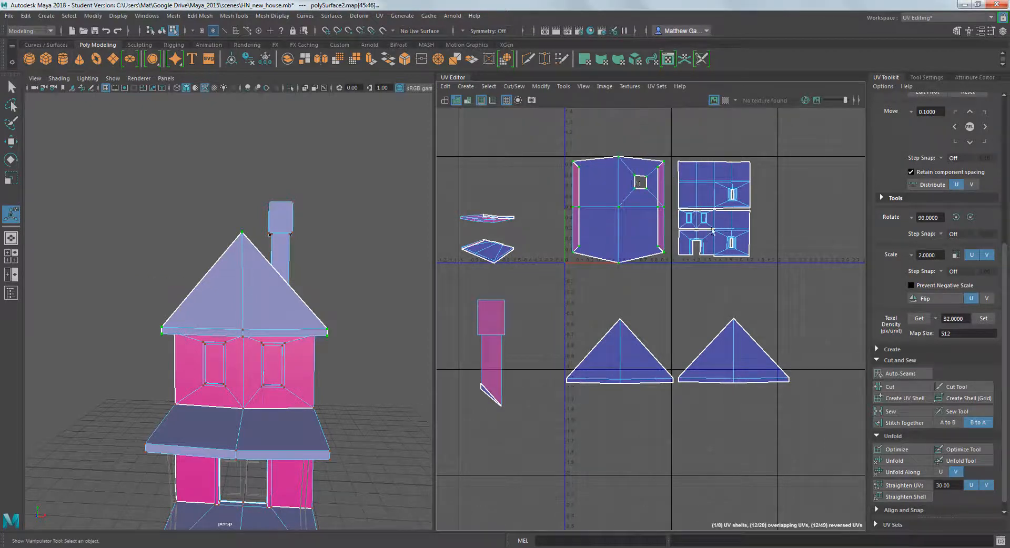
- Unfold the selected main roof shell along U and then along V
{"action": "left_click", "coordinate": [878, 360]}
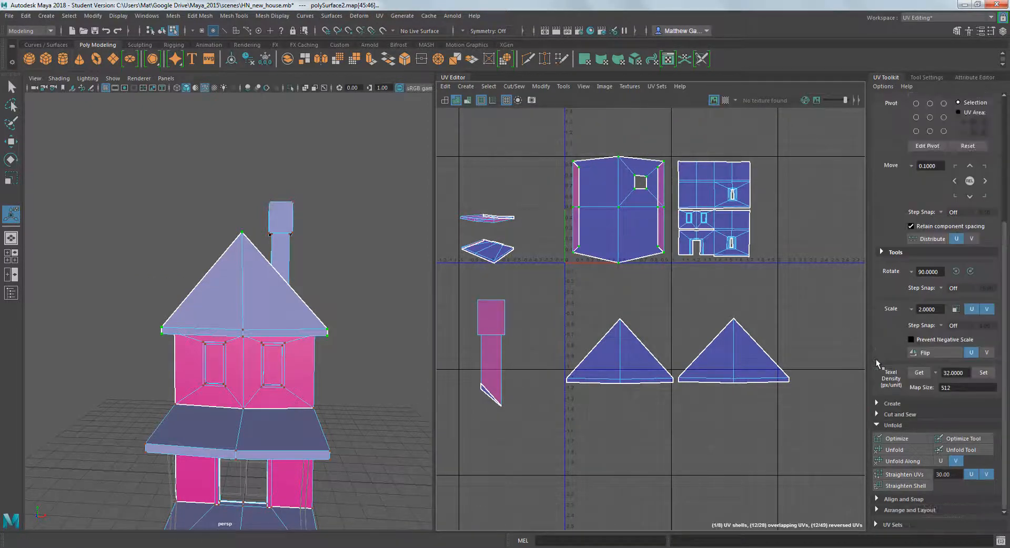
{"action": "left_click", "coordinate": [882, 253]}
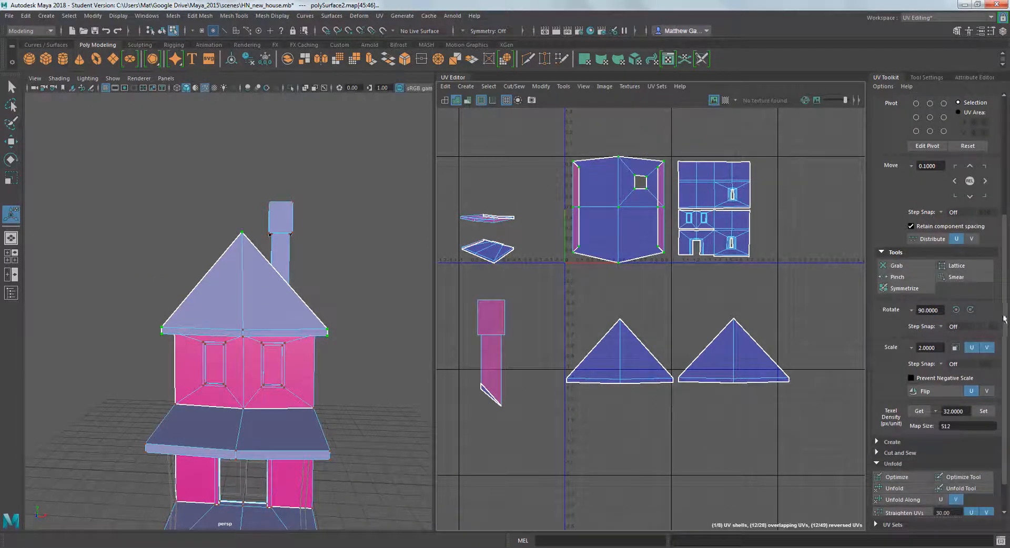
{"action": "scroll", "coordinate": [881, 215], "scroll_direction": "up", "scroll_amount": 5}
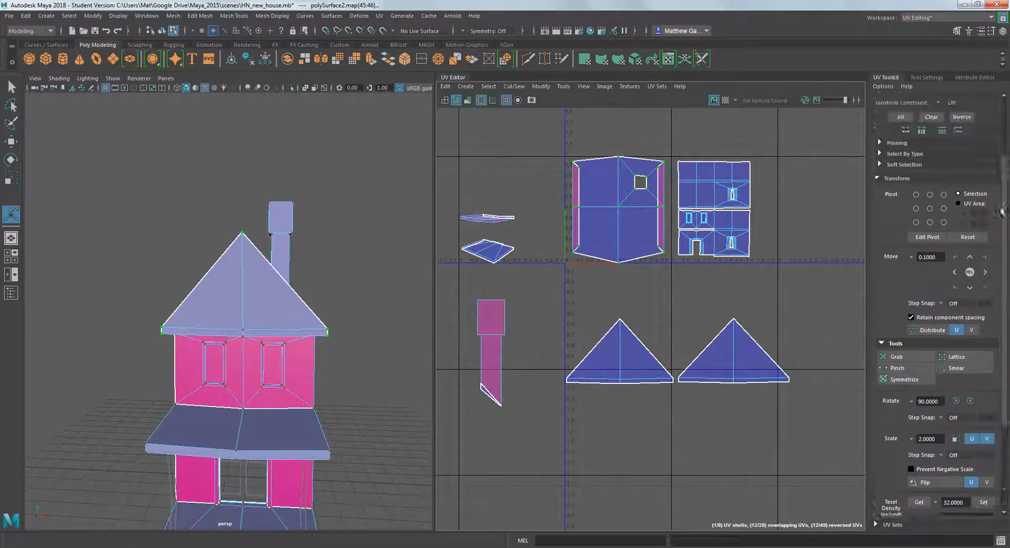
{"action": "left_click", "coordinate": [877, 200]}
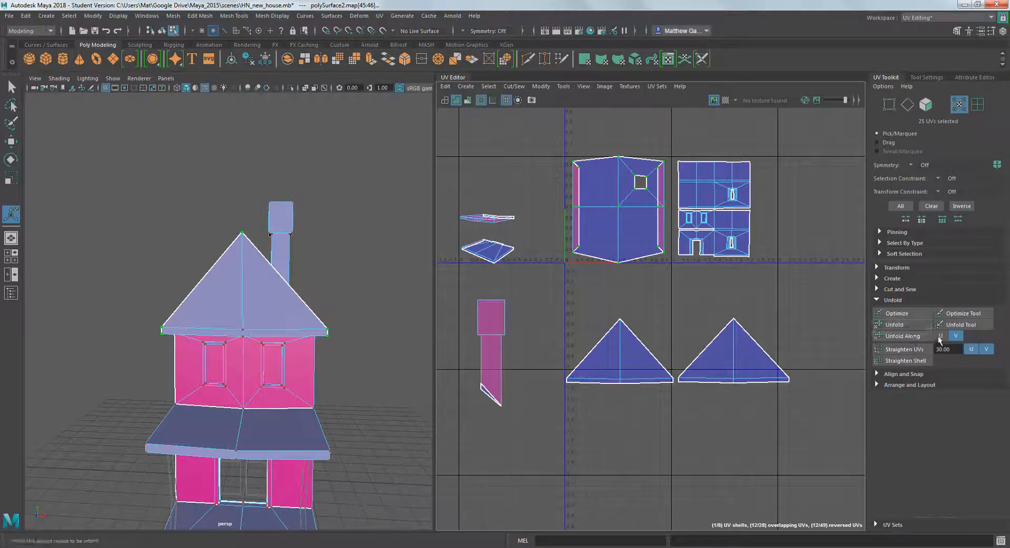
{"action": "left_click", "coordinate": [903, 339]}
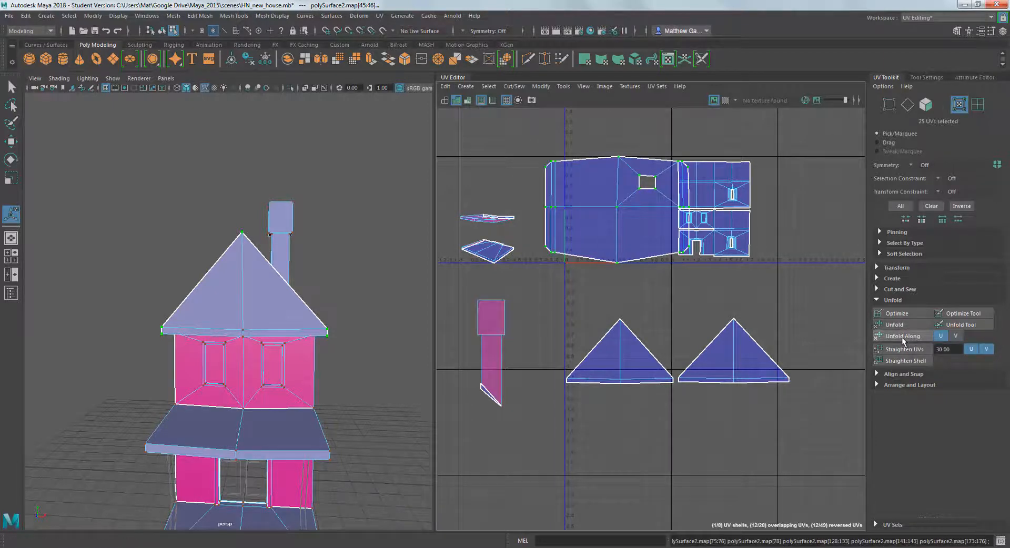
{"action": "left_click", "coordinate": [961, 337]}
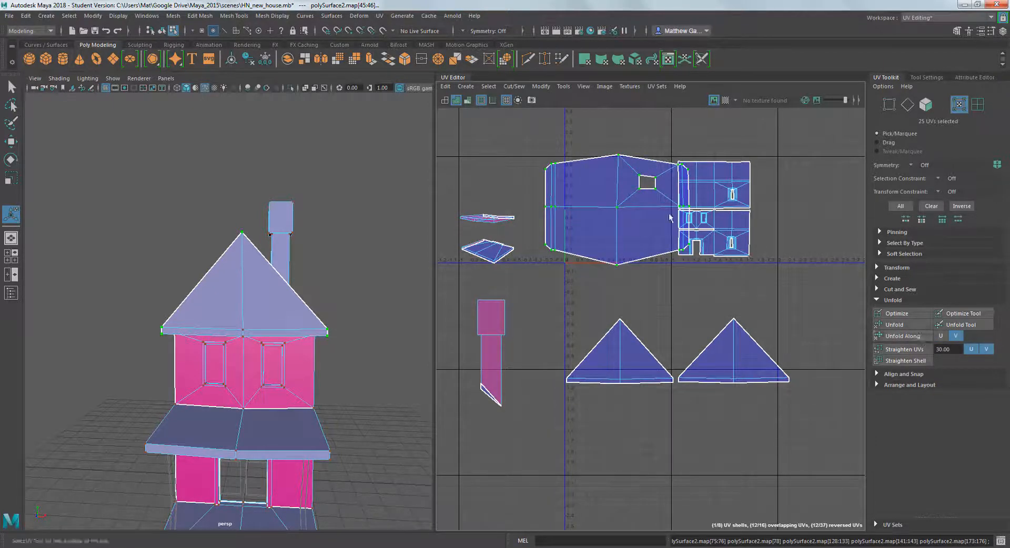
- Move the unfolded main roof shell clear of the wall shells, above the 0 to 1 tile
{"action": "key", "text": "w"}
{"action": "left_click_drag", "start_coordinate": [614, 210], "coordinate": [581, 173]}
{"action": "middle_click_drag", "start_coordinate": [620, 189], "coordinate": [648, 222], "text": "alt"}
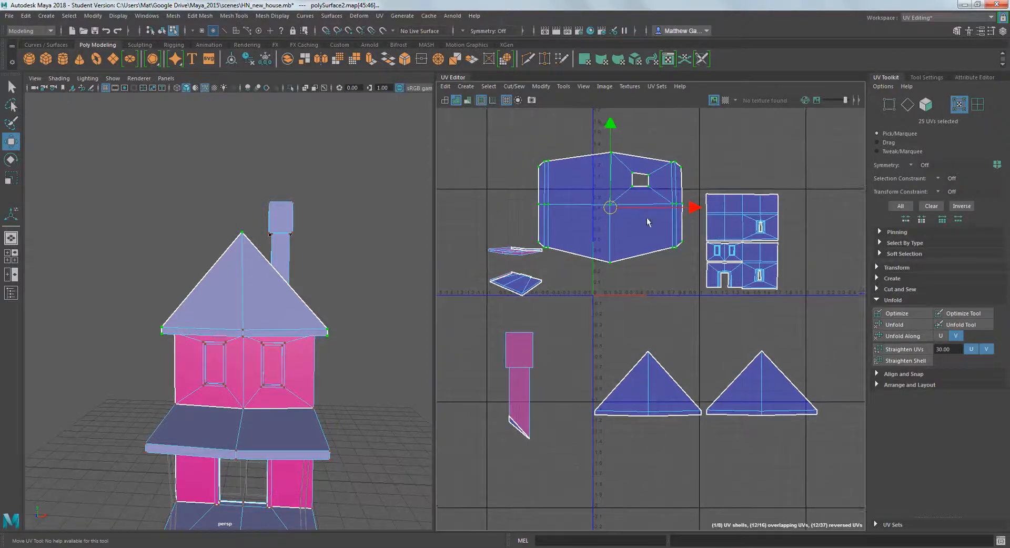
{"action": "left_click_drag", "start_coordinate": [617, 215], "coordinate": [620, 171]}
- Select both triangular gable shells and unfold them along U and then along V
{"action": "middle_click_drag", "start_coordinate": [679, 353], "coordinate": [673, 328], "text": "alt"}
{"action": "left_click_drag", "start_coordinate": [818, 422], "coordinate": [830, 428]}
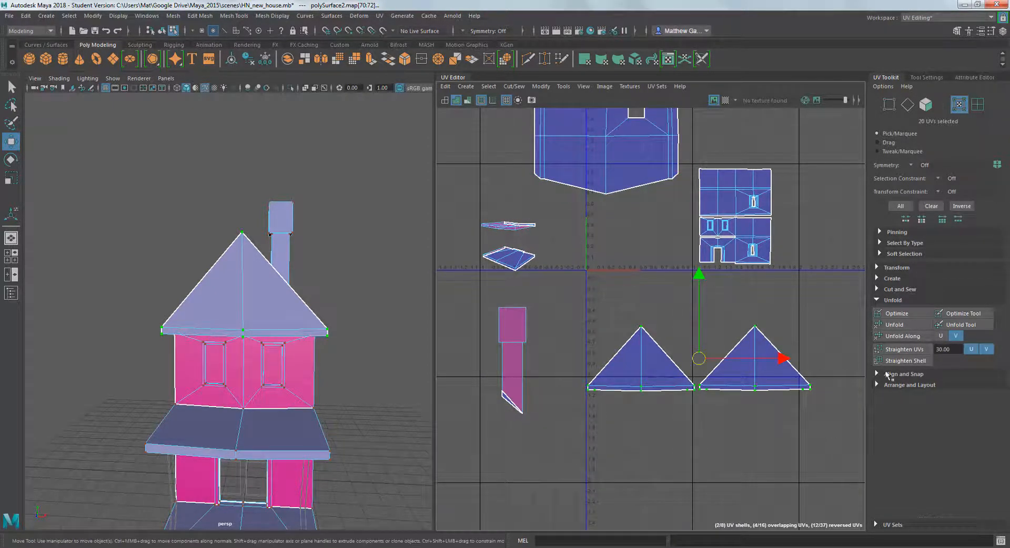
{"action": "left_click", "coordinate": [911, 337]}
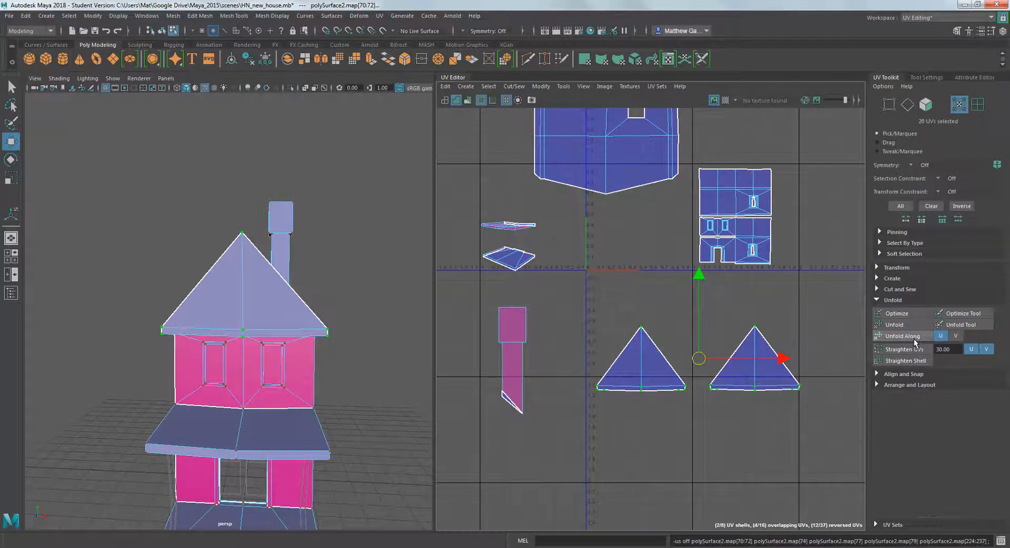
{"action": "left_click", "coordinate": [913, 341]}
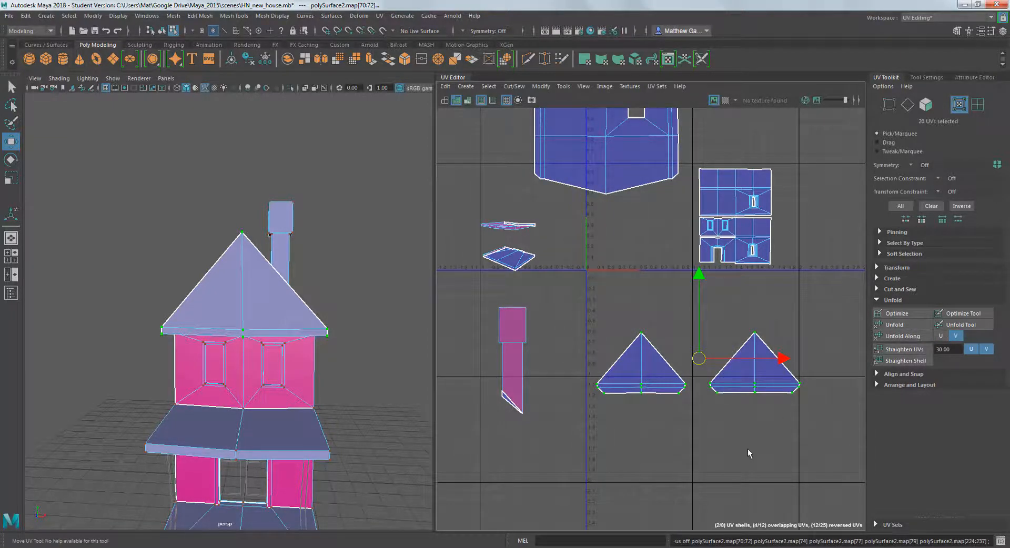
{"action": "left_click", "coordinate": [618, 383]}
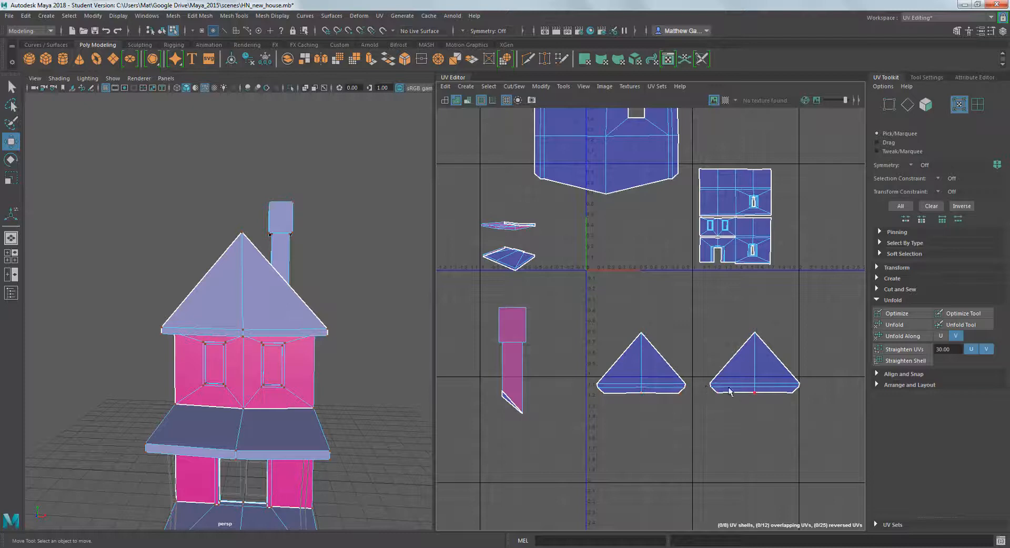
- Select the whole main roof shell, scale it down uniformly and place it in the upper part of the 0 to 1 tile
{"action": "scroll", "coordinate": [637, 296], "scroll_direction": "down", "scroll_amount": 3}
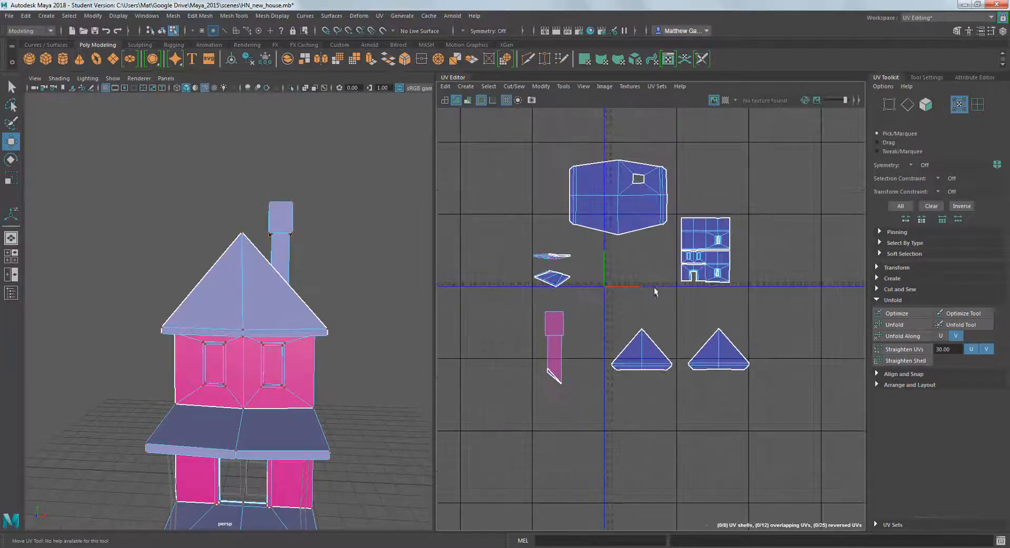
{"action": "scroll", "coordinate": [656, 285], "scroll_direction": "up", "scroll_amount": 2}
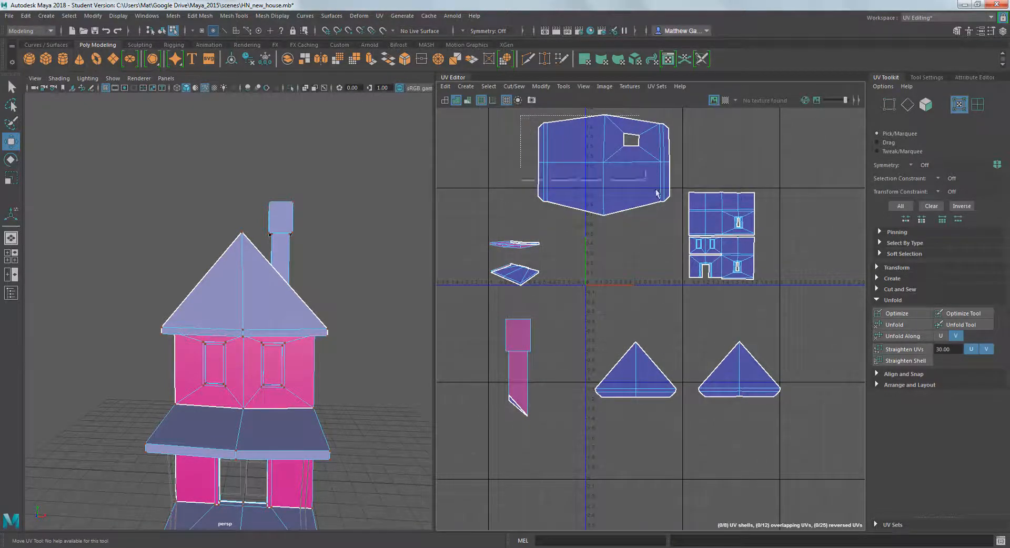
{"action": "left_click_drag", "start_coordinate": [657, 194], "coordinate": [686, 228]}
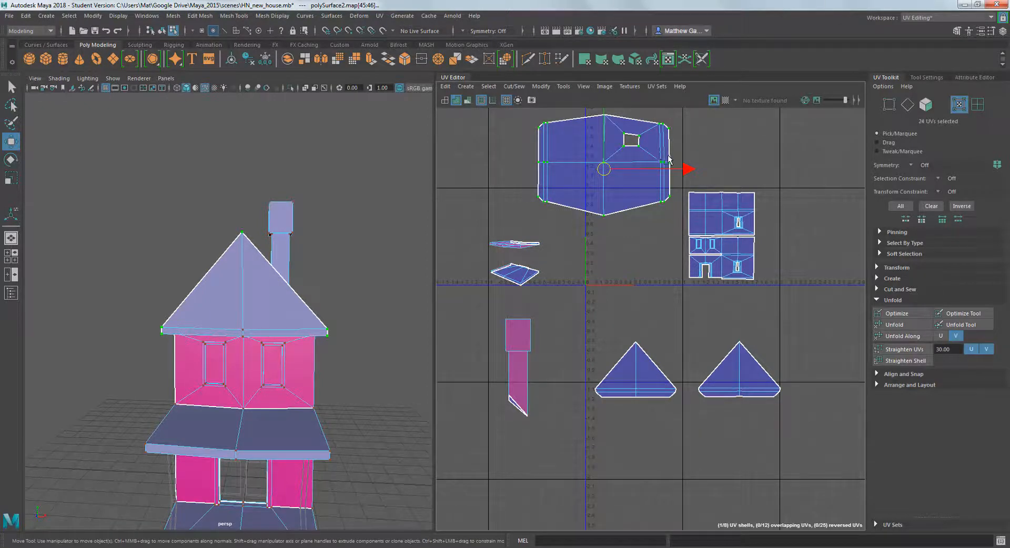
{"action": "scroll", "coordinate": [669, 159], "scroll_direction": "up", "scroll_amount": 3}
{"action": "left_click_drag", "start_coordinate": [494, 138], "coordinate": [710, 283]}
{"action": "key", "text": "r"}
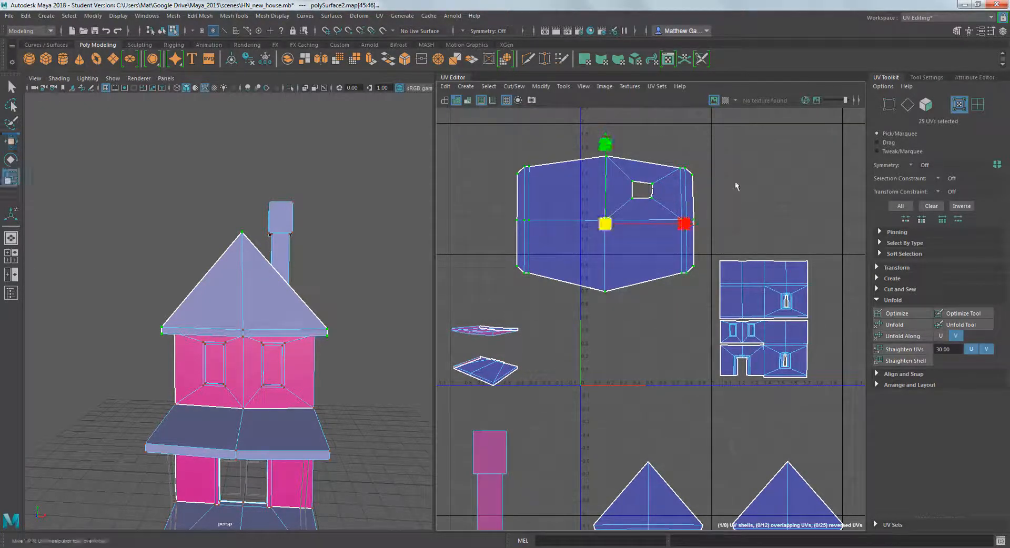
{"action": "middle_click_drag", "start_coordinate": [735, 181], "coordinate": [703, 185]}
{"action": "key", "text": "w"}
{"action": "middle_click_drag", "start_coordinate": [618, 232], "coordinate": [635, 299]}
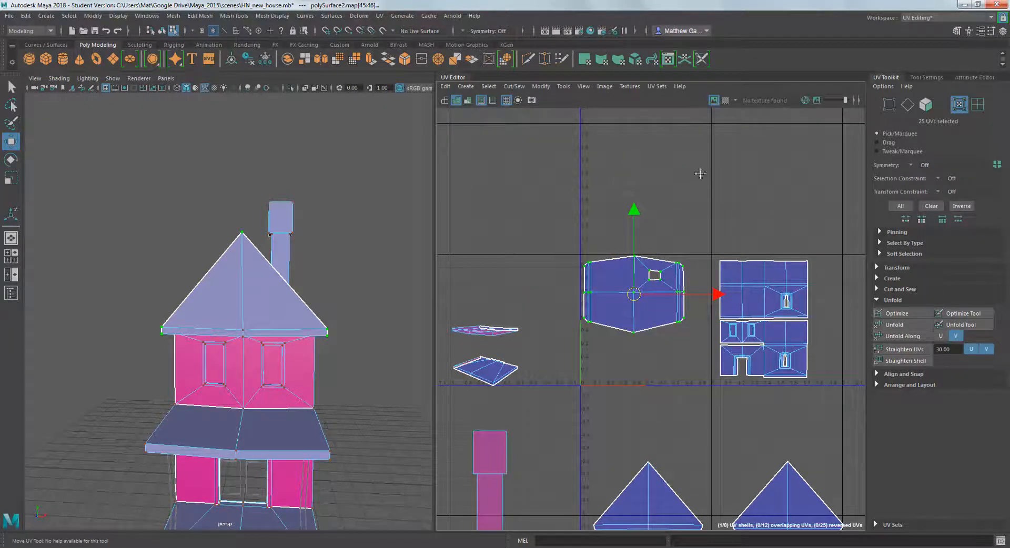
- Try to turn one gable shell upside down and nest it against the sloping side of the other gable shell
{"action": "middle_click_drag", "start_coordinate": [699, 174], "coordinate": [699, 93], "text": "alt"}
{"action": "left_click_drag", "start_coordinate": [695, 450], "coordinate": [712, 491]}
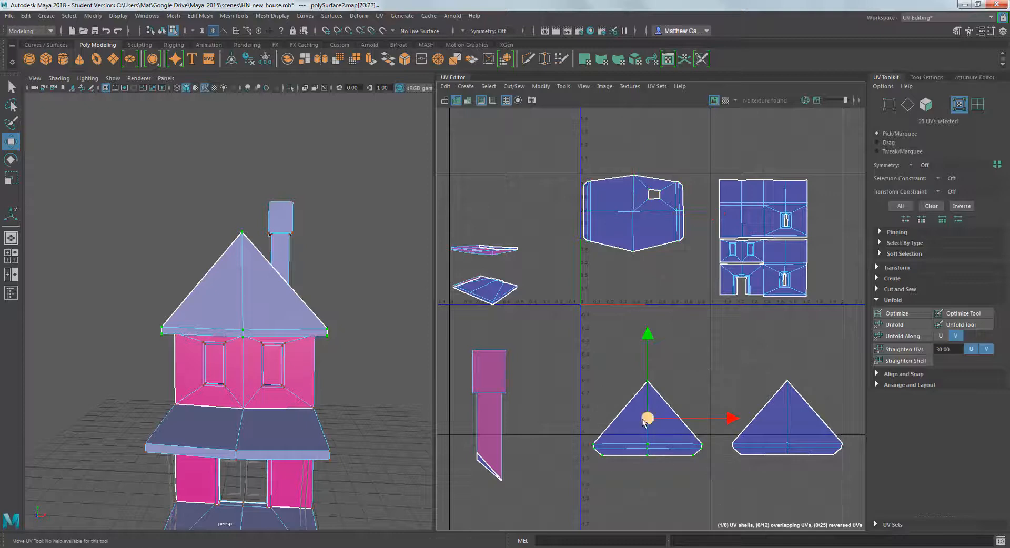
{"action": "left_click_drag", "start_coordinate": [648, 425], "coordinate": [667, 431]}
{"action": "key", "text": "r"}
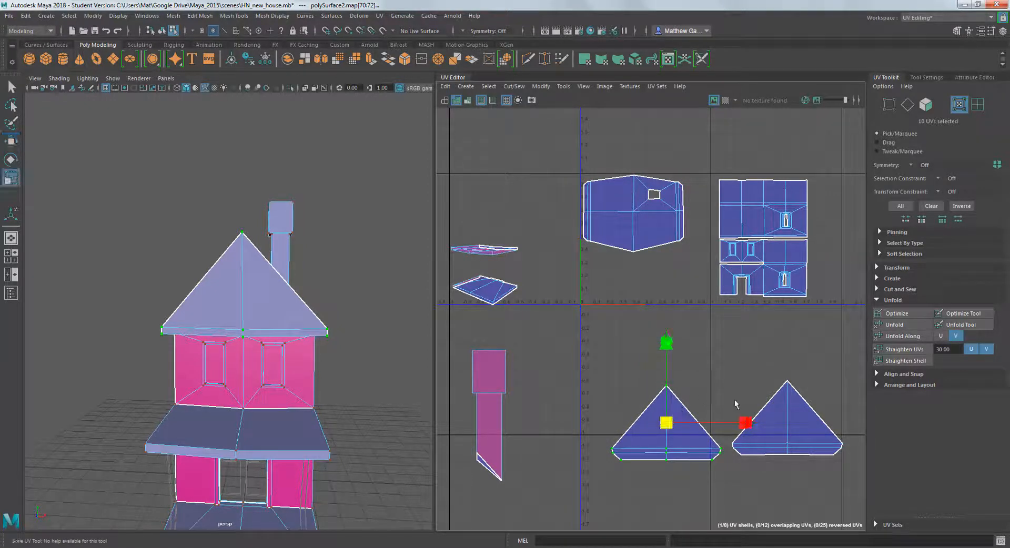
{"action": "key", "text": "e"}
{"action": "left_click_drag", "start_coordinate": [712, 359], "coordinate": [712, 454]}
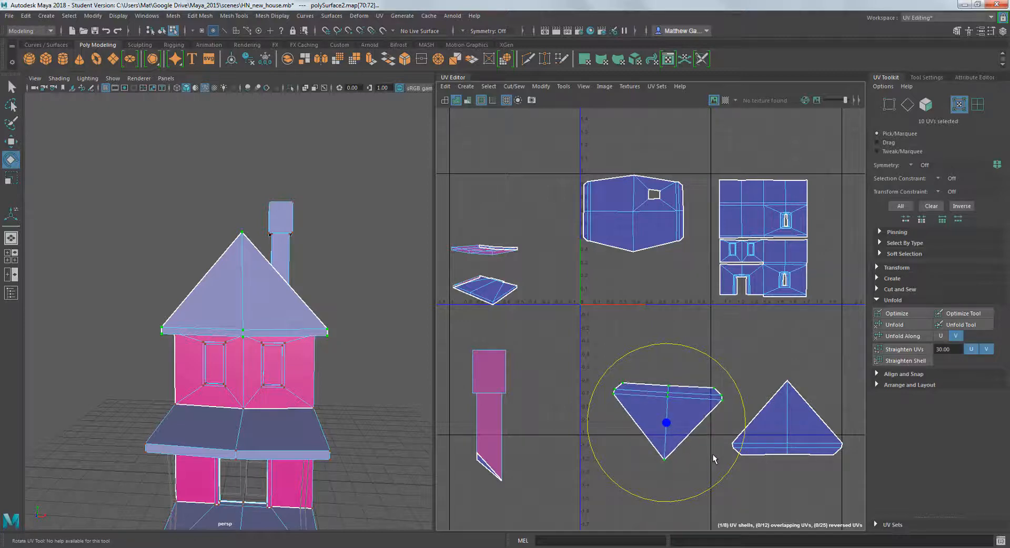
{"action": "key", "text": "w"}
{"action": "left_click_drag", "start_coordinate": [667, 430], "coordinate": [717, 421]}
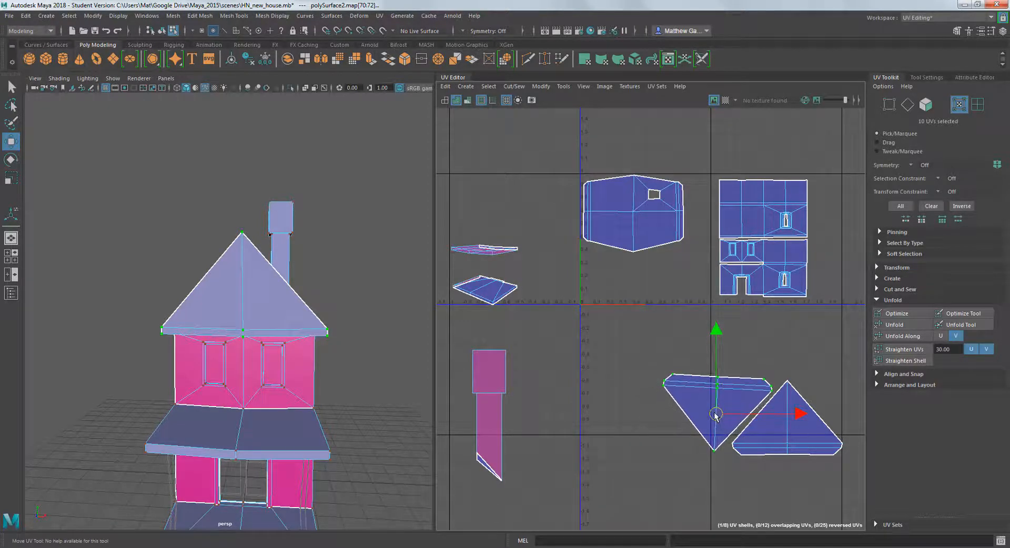
{"action": "key", "text": "e"}
{"action": "left_click_drag", "start_coordinate": [818, 367], "coordinate": [816, 365]}
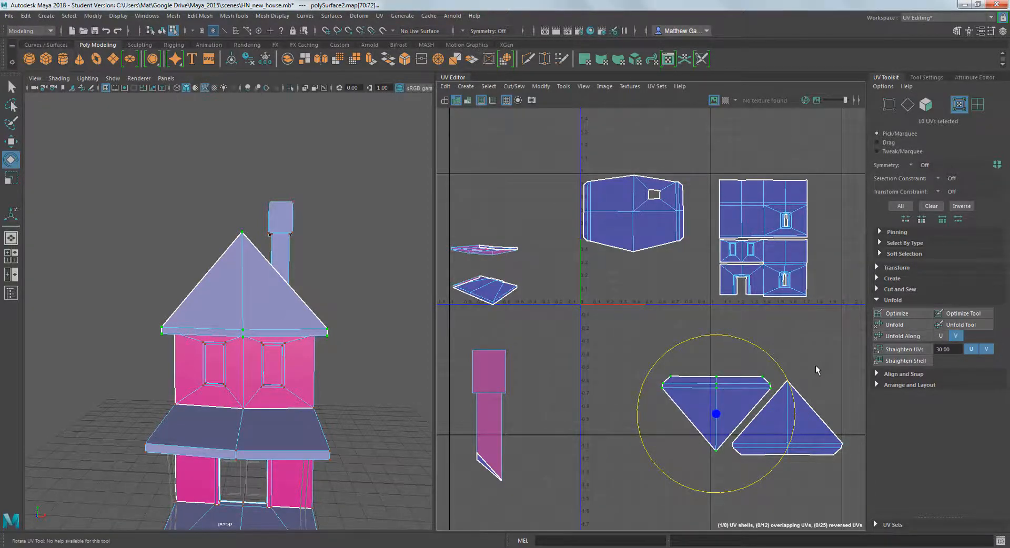
{"action": "key", "text": "w"}
{"action": "left_click_drag", "start_coordinate": [717, 416], "coordinate": [725, 419]}
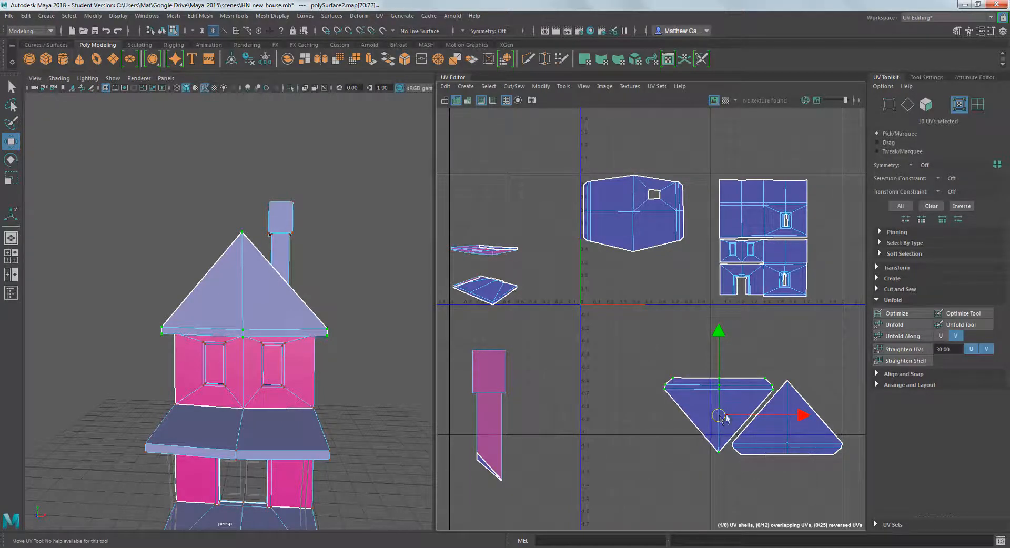
{"action": "key", "text": "e"}
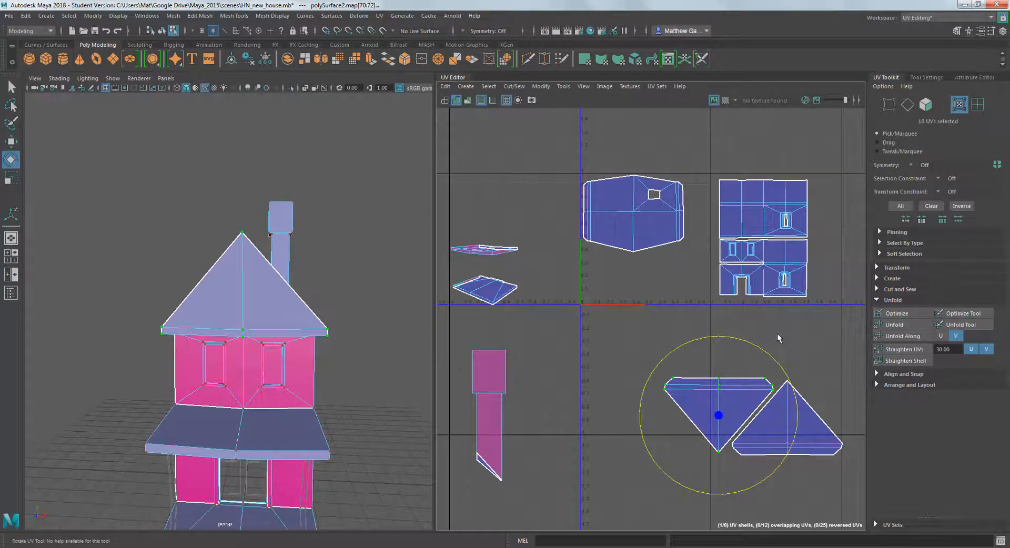
- Undo the rotations and moves that nested the gable shell against the other one
{"action": "key", "text": "ctrl+z"}
{"action": "key", "text": "ctrl+z"}
{"action": "key", "text": "ctrl+z"}
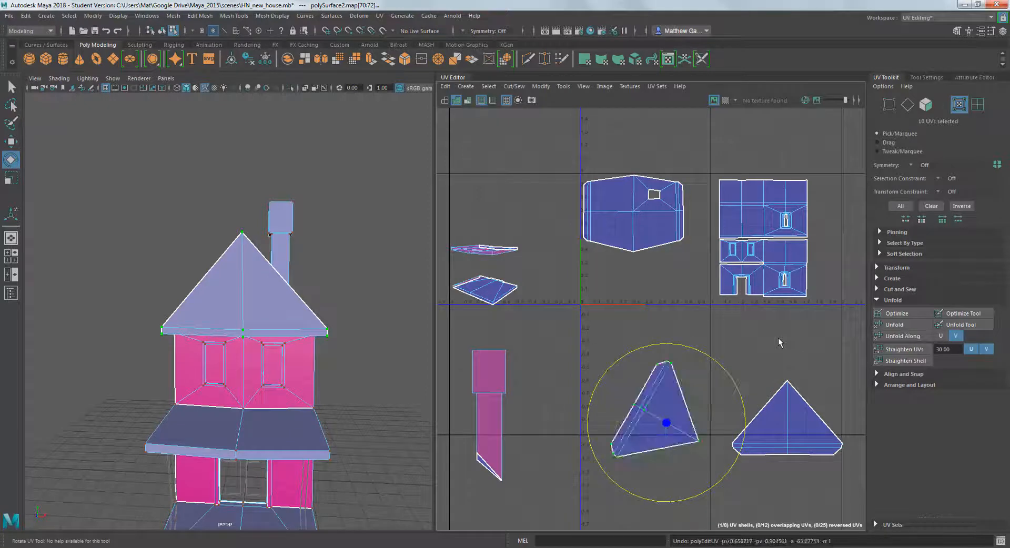
{"action": "key", "text": "ctrl+z"}
- Stack the gable shell exactly over the other one, then move both together into the 0 to 1 tile
{"action": "key", "text": "w"}
{"action": "left_click_drag", "start_coordinate": [649, 419], "coordinate": [786, 422]}
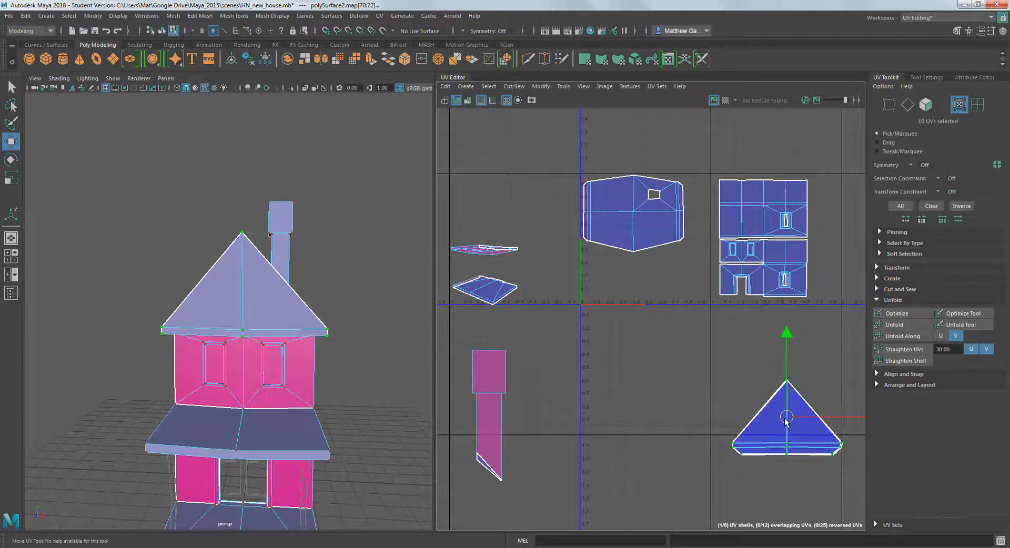
{"action": "left_click", "coordinate": [720, 366]}
{"action": "left_click_drag", "start_coordinate": [856, 470], "coordinate": [856, 468]}
{"action": "left_click_drag", "start_coordinate": [772, 410], "coordinate": [658, 284]}
- Scale the stacked gable shells down uniformly and fit them below the main roof shell inside the 0 to 1 tile
{"action": "scroll", "coordinate": [679, 281], "scroll_direction": "up", "scroll_amount": 5}
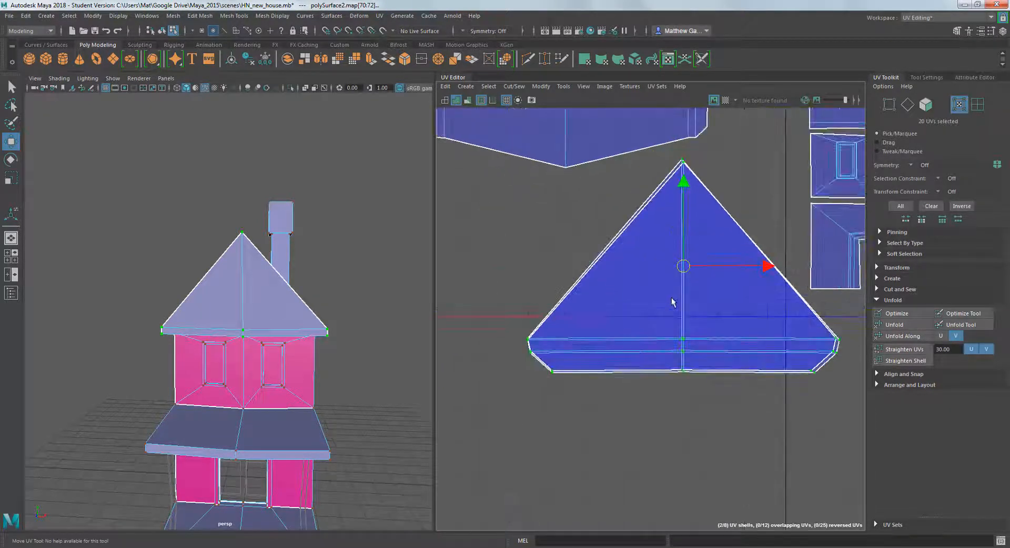
{"action": "key", "text": "r"}
{"action": "middle_click_drag", "start_coordinate": [802, 416], "coordinate": [696, 368]}
{"action": "key", "text": "w"}
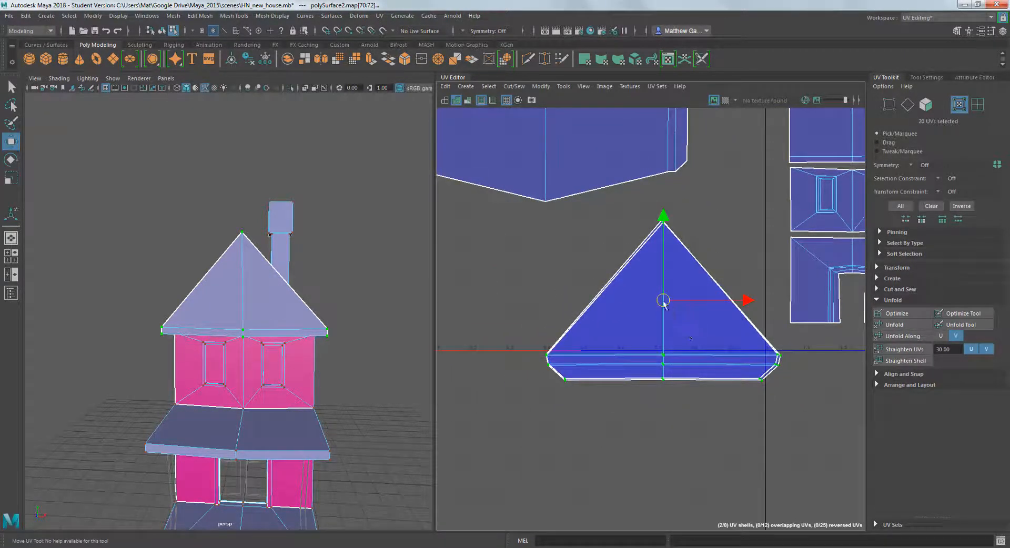
{"action": "left_click_drag", "start_coordinate": [664, 300], "coordinate": [645, 267]}
{"action": "left_click", "coordinate": [686, 451]}
{"action": "scroll", "coordinate": [677, 440], "scroll_direction": "up", "scroll_amount": 1}
{"action": "scroll", "coordinate": [671, 441], "scroll_direction": "down", "scroll_amount": 1}
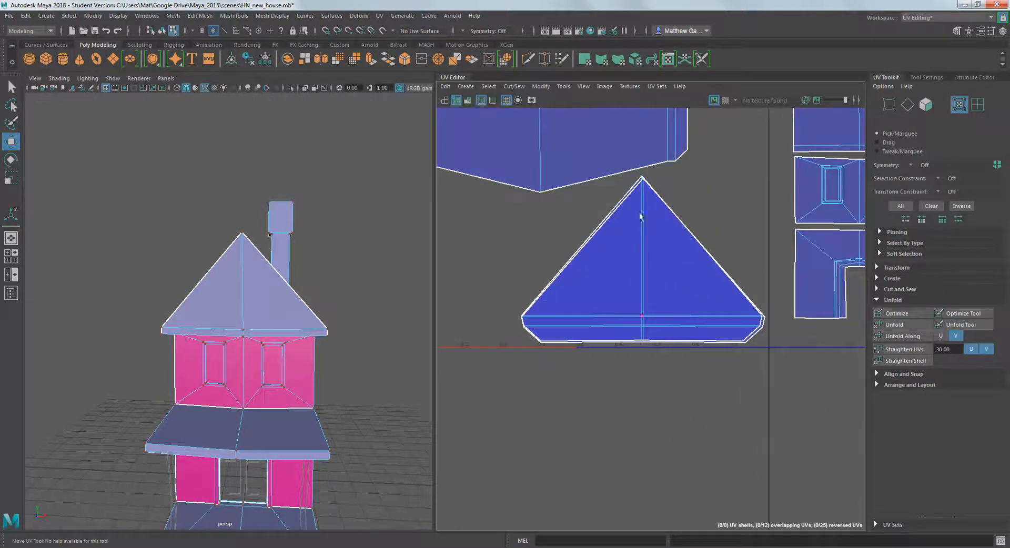
- Switch to edge selection on the model and select the run of vertical edges down one corner of the chimney
{"action": "scroll", "coordinate": [663, 345], "scroll_direction": "down", "scroll_amount": 3}
{"action": "middle_click_drag", "start_coordinate": [661, 320], "coordinate": [663, 334], "text": "alt"}
{"action": "middle_click_drag", "start_coordinate": [663, 348], "coordinate": [740, 294], "text": "alt"}
{"action": "scroll", "coordinate": [669, 386], "scroll_direction": "down", "scroll_amount": 2}
{"action": "scroll", "coordinate": [700, 373], "scroll_direction": "down", "scroll_amount": 1}
{"action": "left_click_drag", "start_coordinate": [316, 221], "coordinate": [247, 267], "text": "alt"}
{"action": "right_click_drag", "start_coordinate": [247, 266], "coordinate": [327, 236], "text": "alt"}
{"action": "middle_click_drag", "start_coordinate": [327, 237], "coordinate": [221, 322], "text": "alt"}
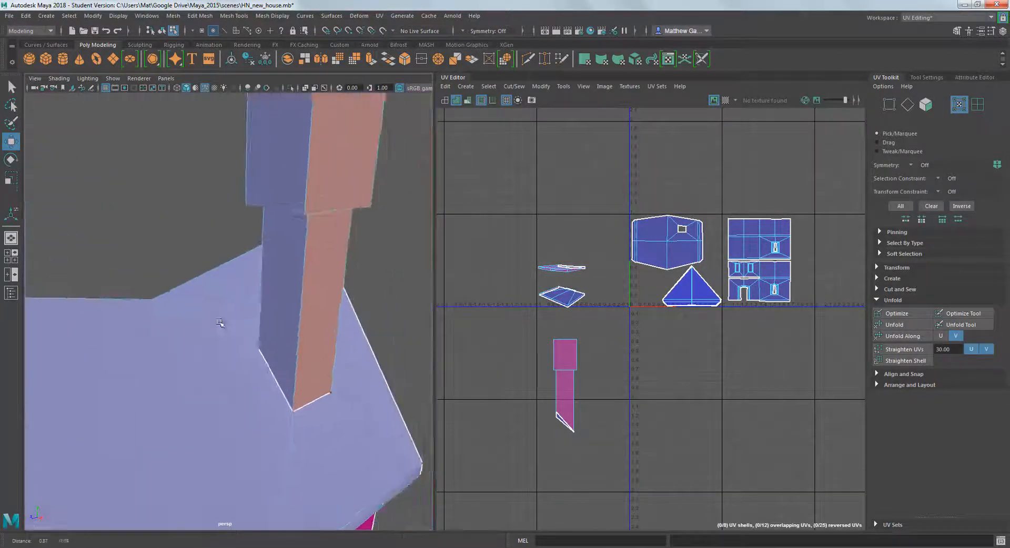
{"action": "left_click_drag", "start_coordinate": [305, 221], "coordinate": [244, 240], "text": "alt"}
{"action": "right_click_drag", "start_coordinate": [228, 274], "coordinate": [230, 308]}
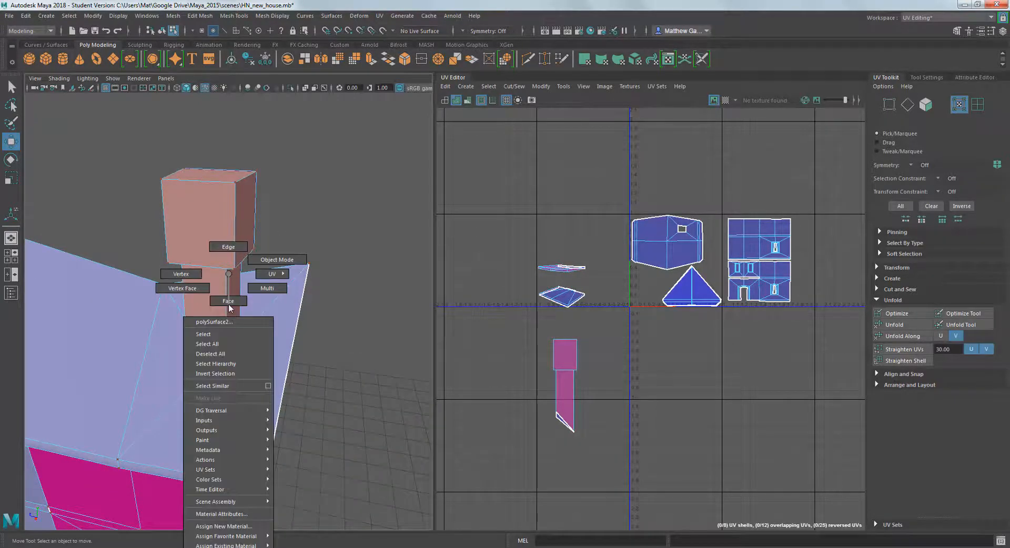
{"action": "right_click_drag", "start_coordinate": [230, 270], "coordinate": [229, 247]}
{"action": "left_click", "coordinate": [227, 318]}
{"action": "double_click", "coordinate": [235, 219], "text": "shift"}
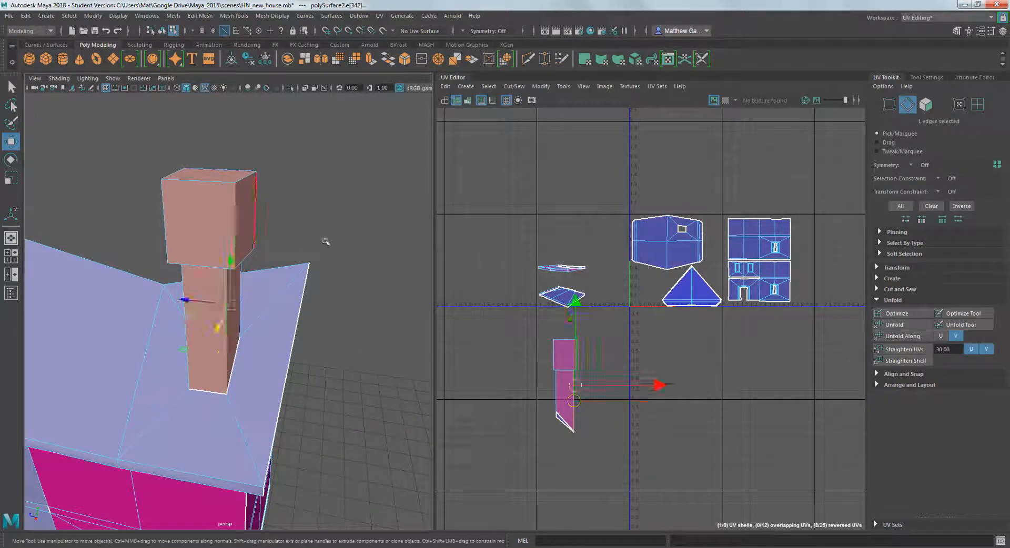
- Add three edges around the chimney's top to the selection and cut the UVs along all selected edges
{"action": "left_click_drag", "start_coordinate": [326, 239], "coordinate": [247, 288], "text": "alt"}
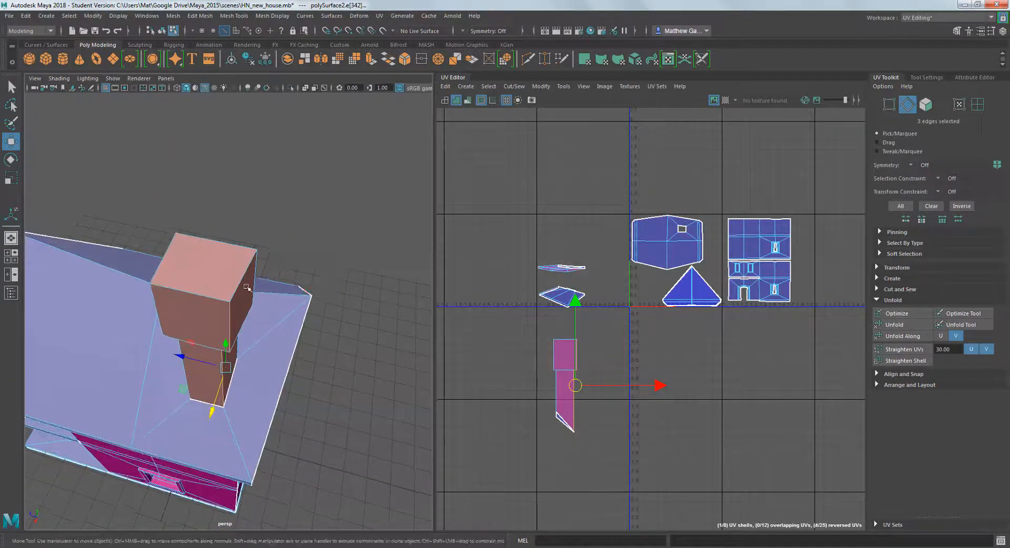
{"action": "left_click", "coordinate": [197, 293], "text": "shift"}
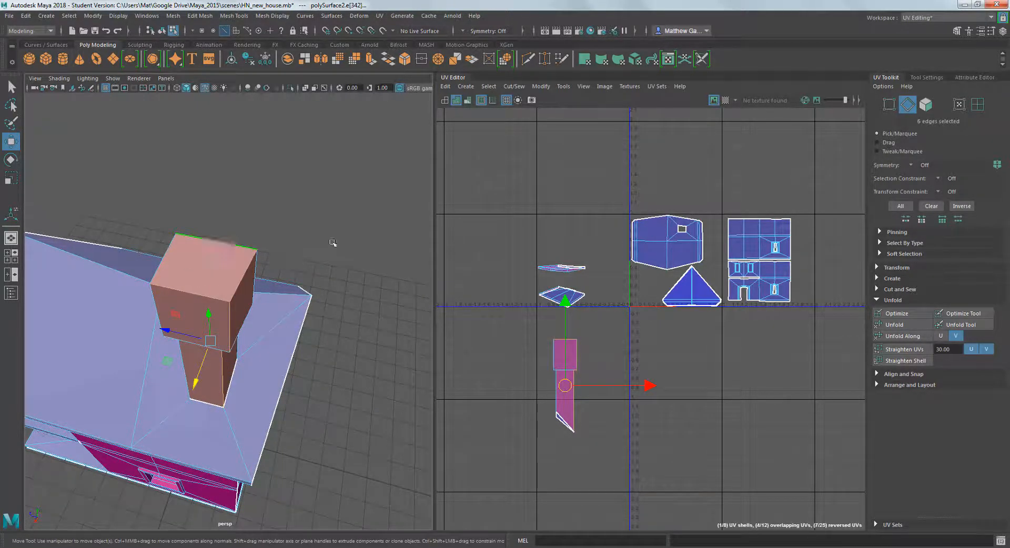
{"action": "left_click", "coordinate": [878, 289]}
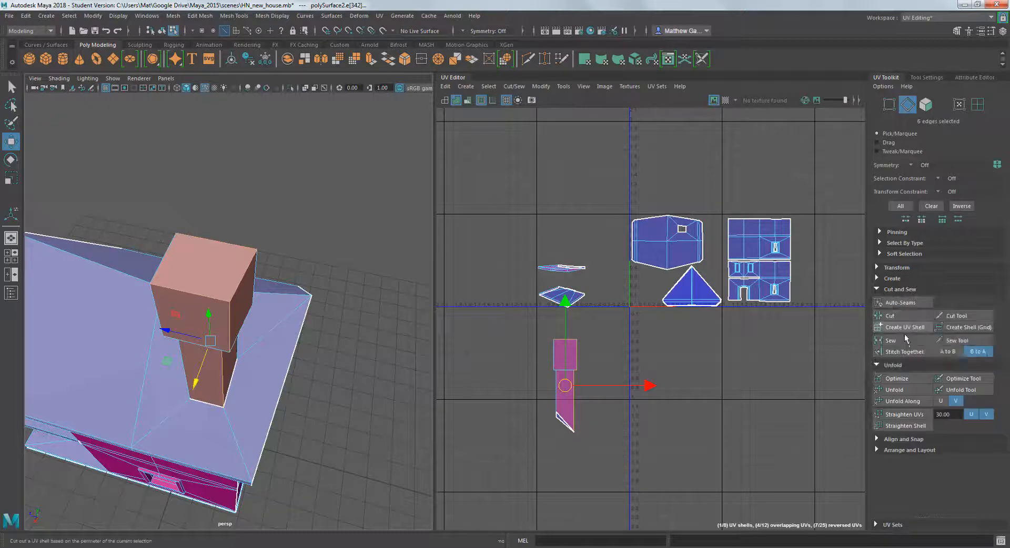
{"action": "left_click", "coordinate": [901, 317]}
{"action": "left_click", "coordinate": [878, 289]}
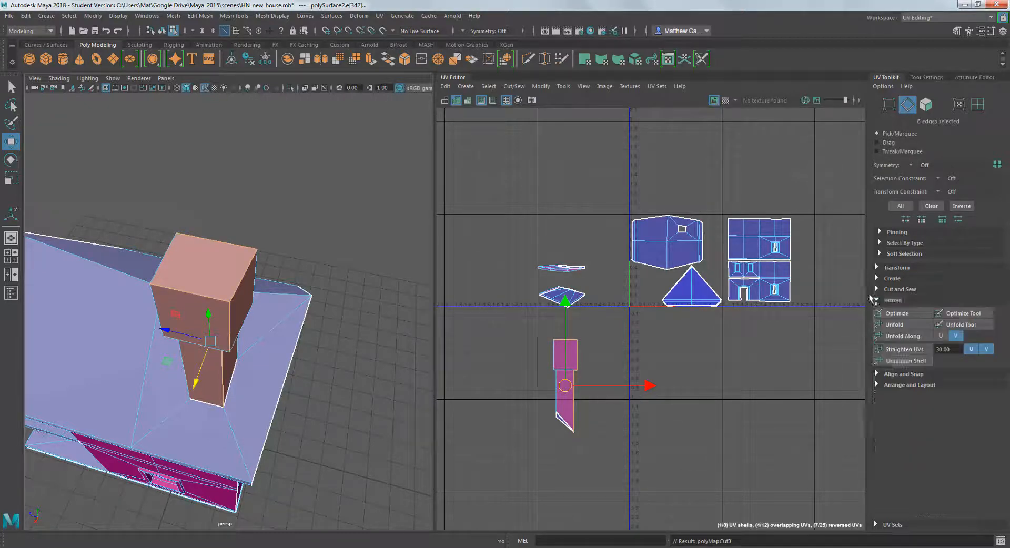
- Select all UVs of the chimney shell and unfold it along U, along V and finally in both directions
{"action": "left_click", "coordinate": [676, 439]}
{"action": "right_click_drag", "start_coordinate": [561, 385], "coordinate": [600, 381]}
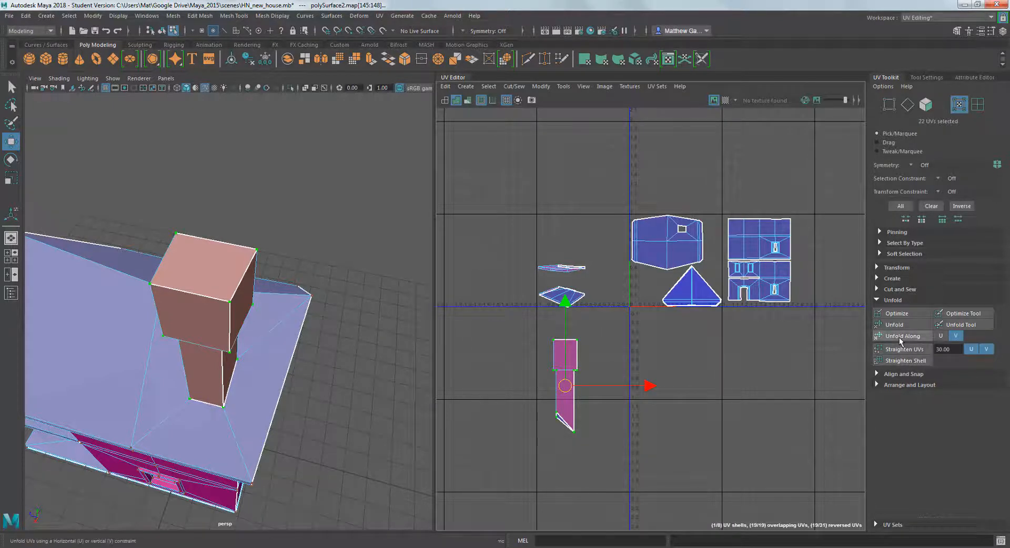
{"action": "left_click", "coordinate": [942, 337]}
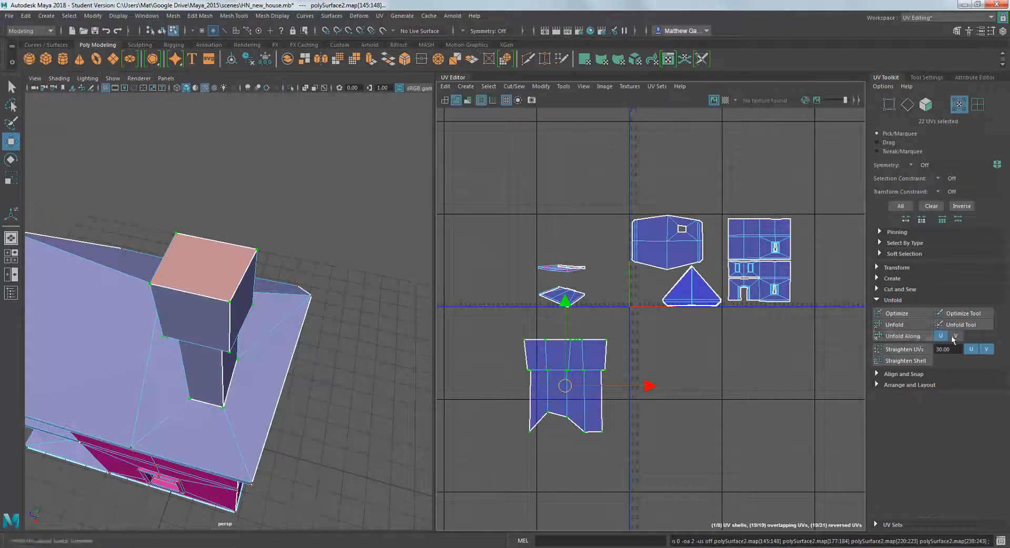
{"action": "left_click", "coordinate": [955, 337]}
{"action": "left_click", "coordinate": [914, 338]}
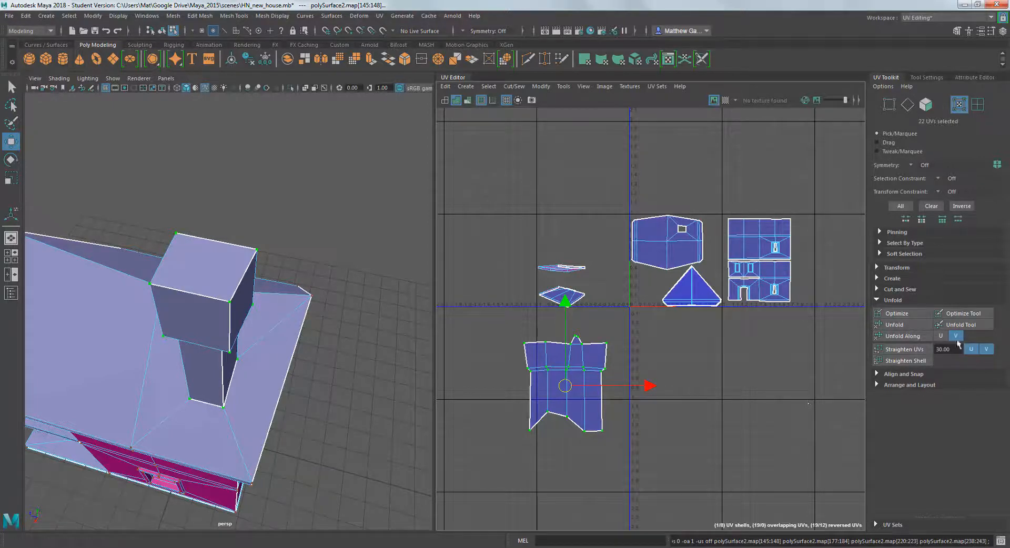
{"action": "left_click", "coordinate": [894, 326]}
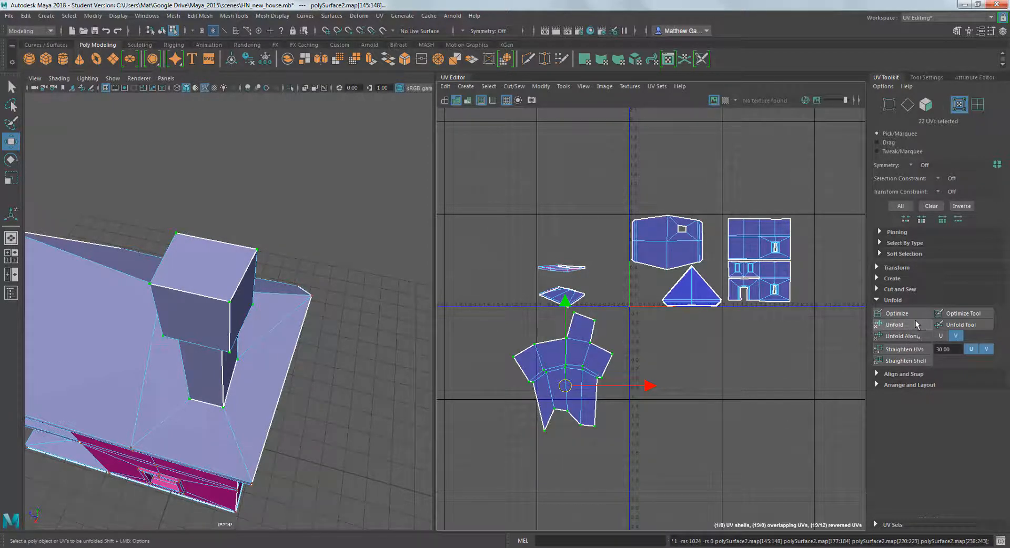
- Scale the unfolded chimney shell down uniformly and move it into the 0 to 1 tile beside the gable shells
{"action": "scroll", "coordinate": [545, 392], "scroll_direction": "up", "scroll_amount": 2}
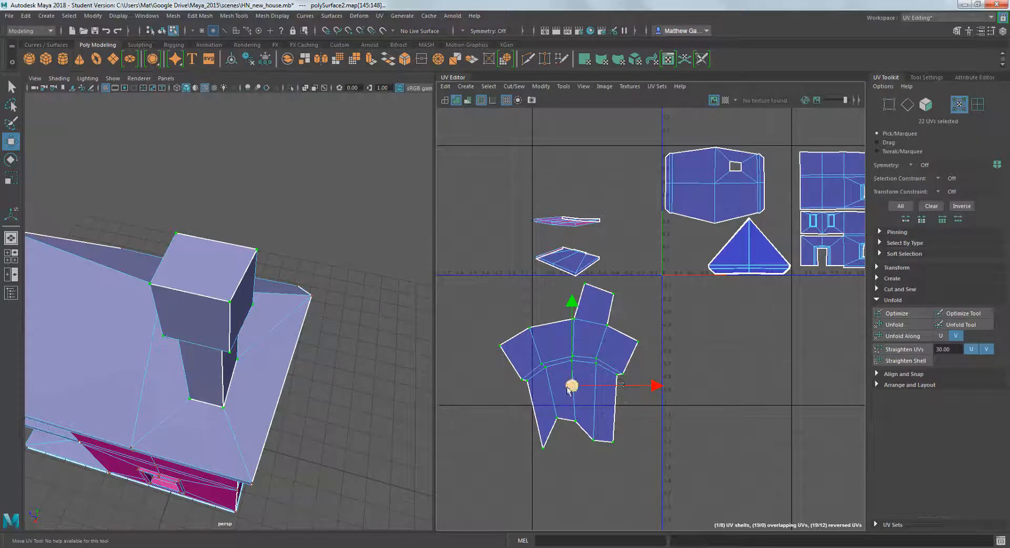
{"action": "left_click_drag", "start_coordinate": [573, 385], "coordinate": [688, 386]}
{"action": "key", "text": "r"}
{"action": "middle_click_drag", "start_coordinate": [780, 360], "coordinate": [737, 373]}
{"action": "key", "text": "w"}
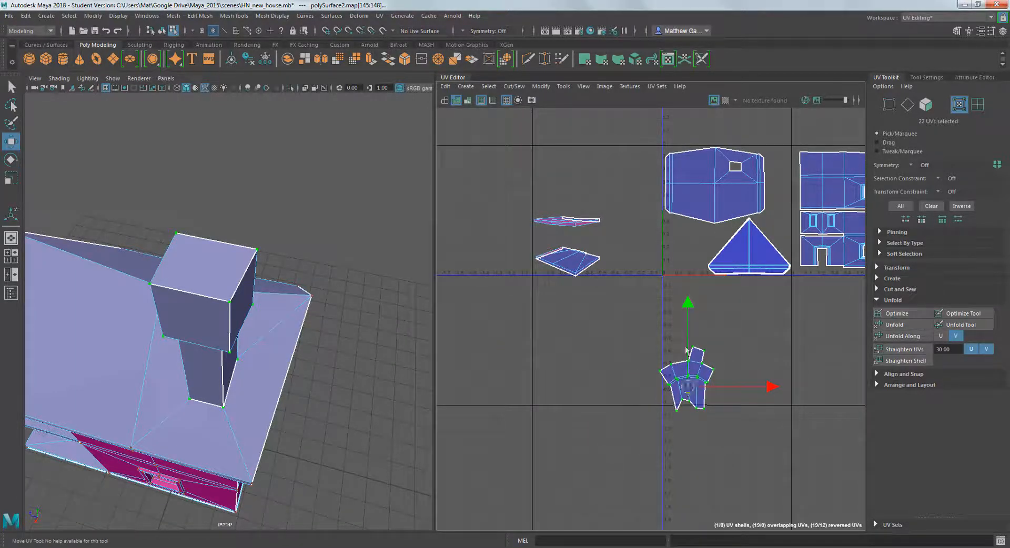
{"action": "left_click_drag", "start_coordinate": [685, 389], "coordinate": [669, 266]}
- Rotate the chimney shell slightly clockwise and position it between the tile's edge and the gable shells
{"action": "scroll", "coordinate": [736, 318], "scroll_direction": "up", "scroll_amount": 4}
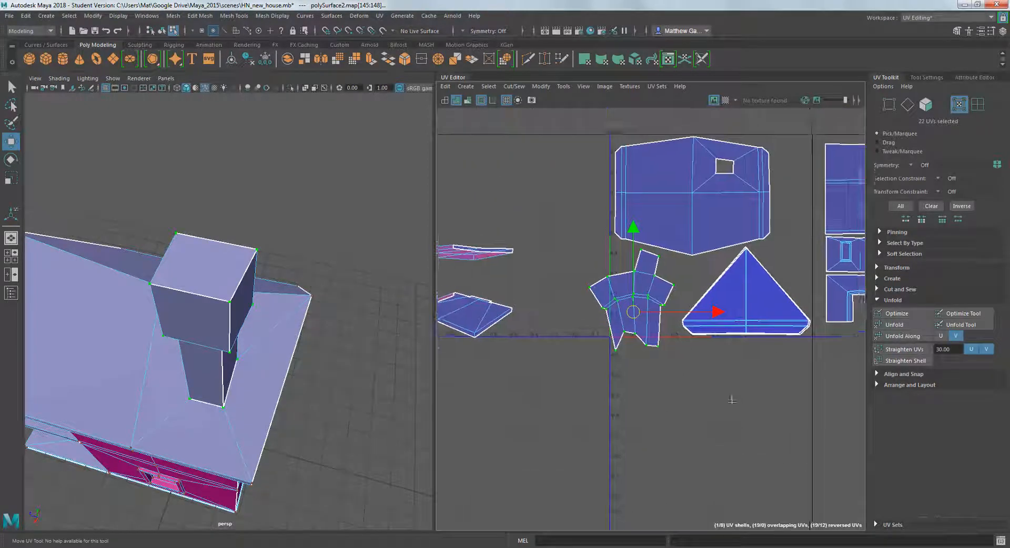
{"action": "key", "text": "r"}
{"action": "key", "text": "e"}
{"action": "middle_click_drag", "start_coordinate": [740, 406], "coordinate": [718, 373]}
{"action": "key", "text": "r"}
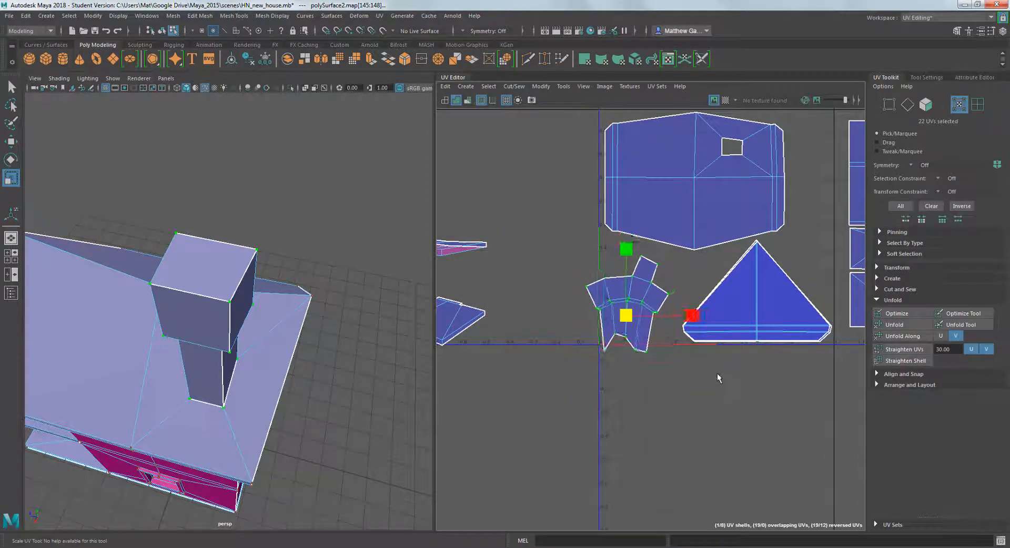
{"action": "key", "text": "w"}
{"action": "left_click_drag", "start_coordinate": [622, 320], "coordinate": [633, 308]}
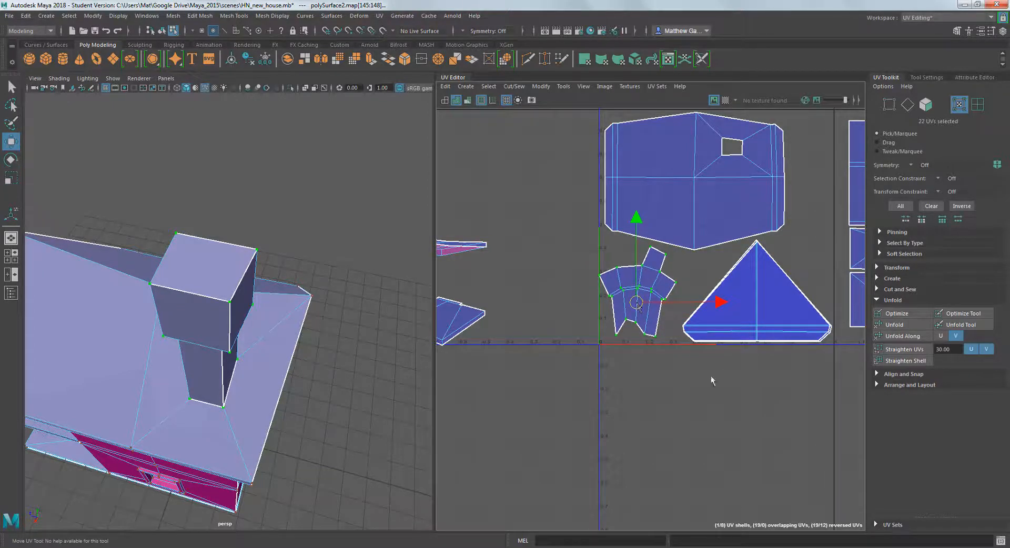
- Nudge the chimney shell away from the tile's edge to leave a small margin
{"action": "scroll", "coordinate": [712, 376], "scroll_direction": "up", "scroll_amount": 3}
{"action": "scroll", "coordinate": [709, 377], "scroll_direction": "up", "scroll_amount": 2}
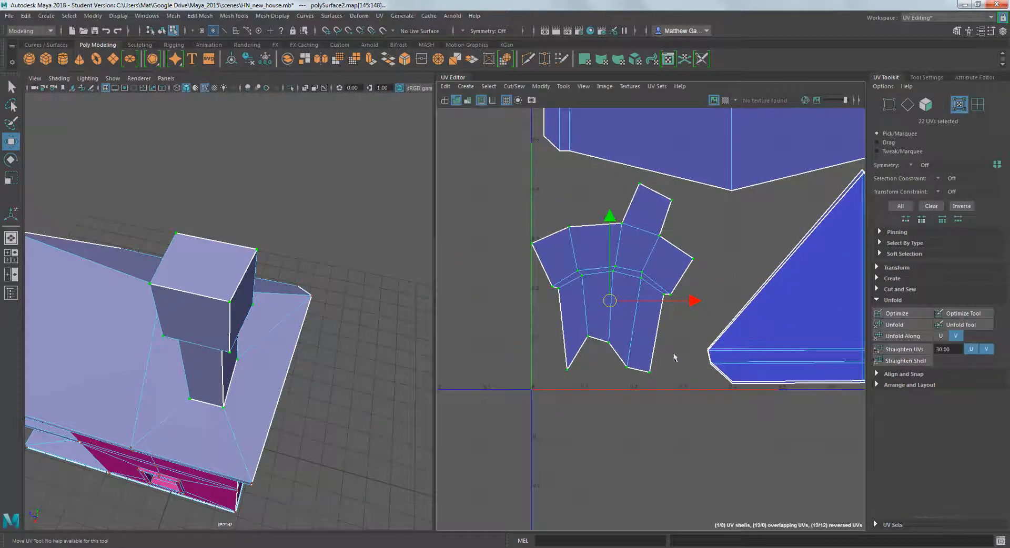
{"action": "left_click_drag", "start_coordinate": [610, 301], "coordinate": [622, 303]}
{"action": "scroll", "coordinate": [674, 357], "scroll_direction": "down", "scroll_amount": 2}
{"action": "middle_click_drag", "start_coordinate": [756, 327], "coordinate": [708, 364], "text": "alt"}
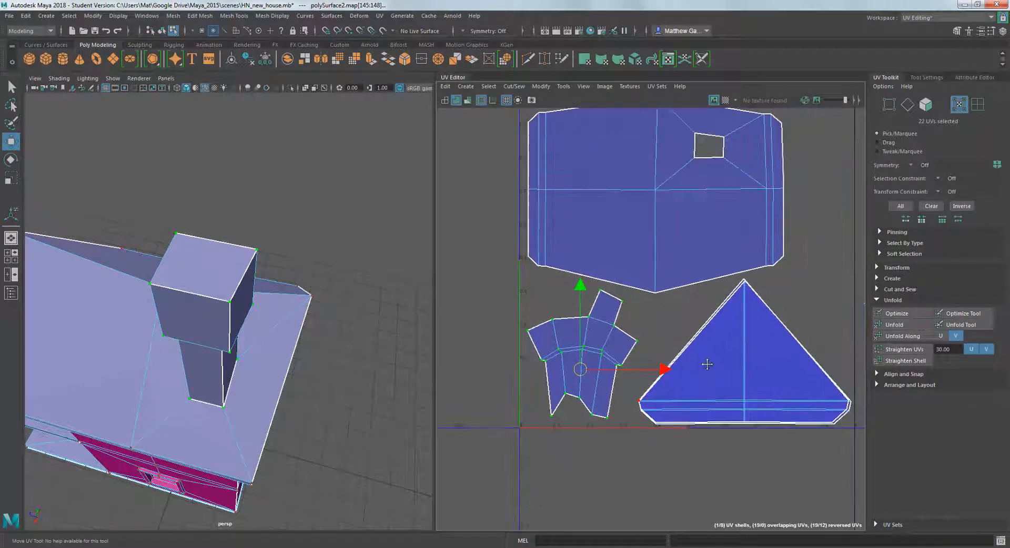
- Select the main roof shell as a whole, shift it slightly within the tile and clear the selection
{"action": "scroll", "coordinate": [667, 387], "scroll_direction": "down", "scroll_amount": 4}
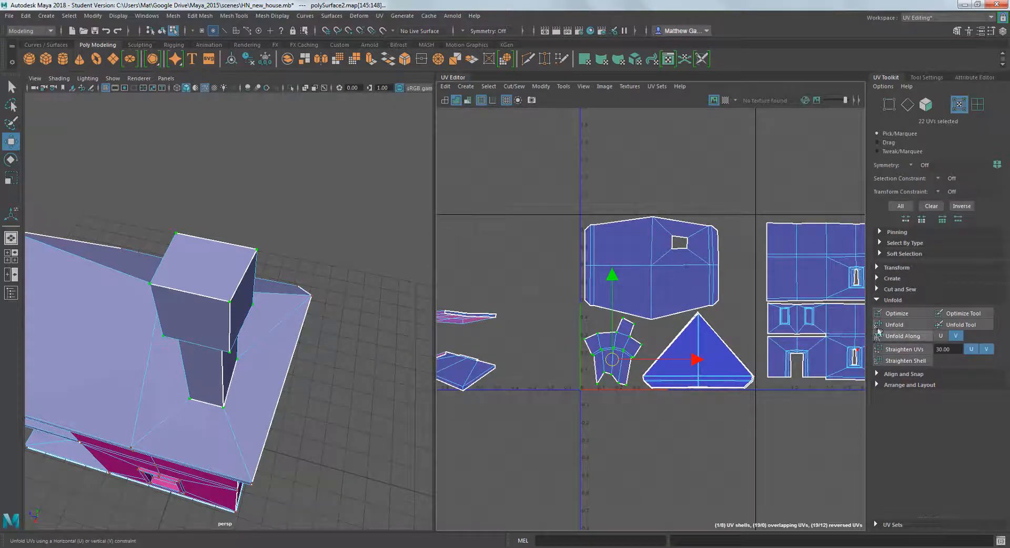
{"action": "right_click_drag", "start_coordinate": [645, 272], "coordinate": [605, 258]}
{"action": "left_click", "coordinate": [652, 269]}
{"action": "left_click_drag", "start_coordinate": [652, 269], "coordinate": [656, 271]}
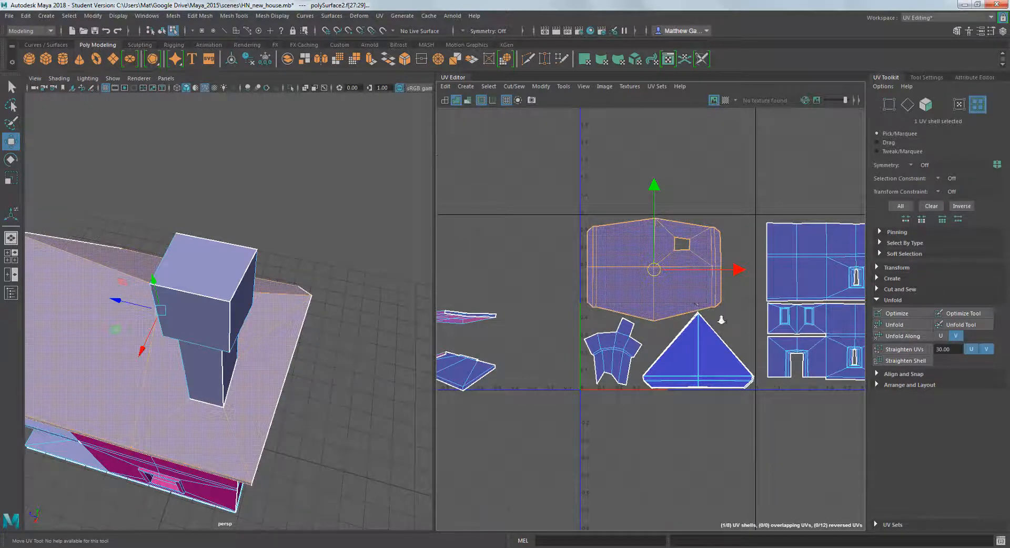
{"action": "scroll", "coordinate": [722, 319], "scroll_direction": "up", "scroll_amount": 2}
{"action": "left_click", "coordinate": [746, 311]}
{"action": "scroll", "coordinate": [744, 312], "scroll_direction": "down", "scroll_amount": 2}
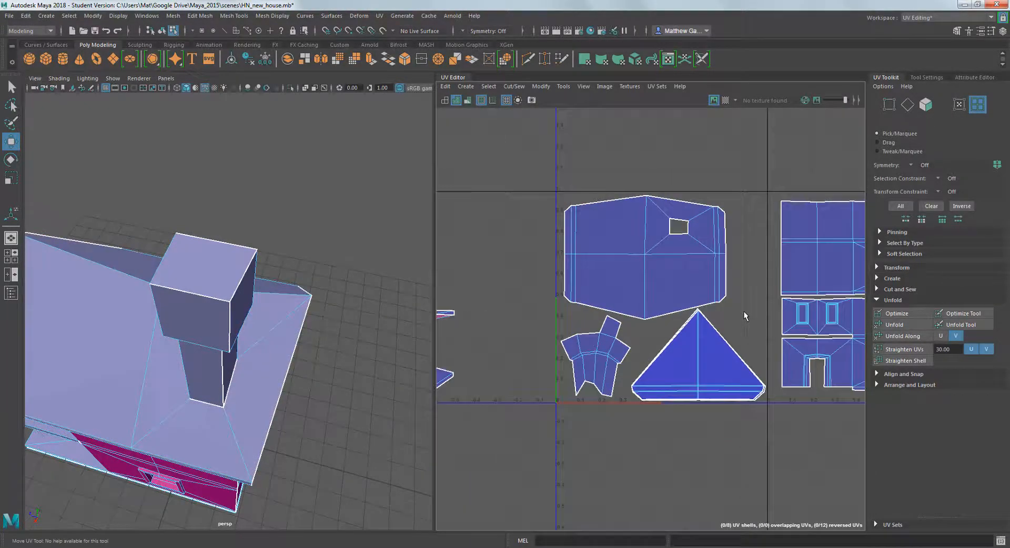
{"action": "scroll", "coordinate": [743, 311], "scroll_direction": "down", "scroll_amount": 1}
{"action": "middle_click_drag", "start_coordinate": [736, 294], "coordinate": [668, 255], "text": "alt"}
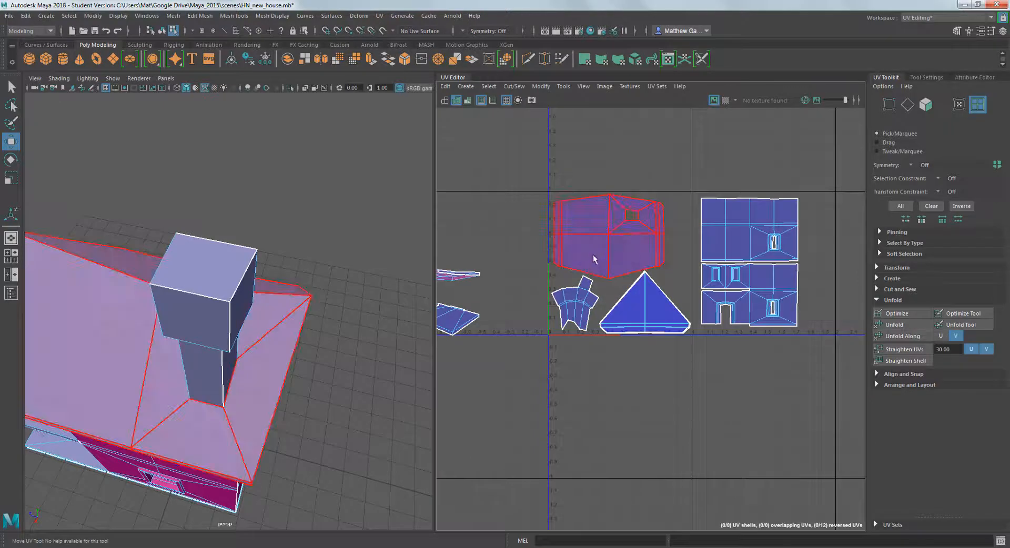
- Select the UVs of the roof, gable and chimney shells and move them together straight down into the tile below
{"action": "right_click_drag", "start_coordinate": [594, 256], "coordinate": [652, 251]}
{"action": "left_click_drag", "start_coordinate": [523, 183], "coordinate": [693, 370]}
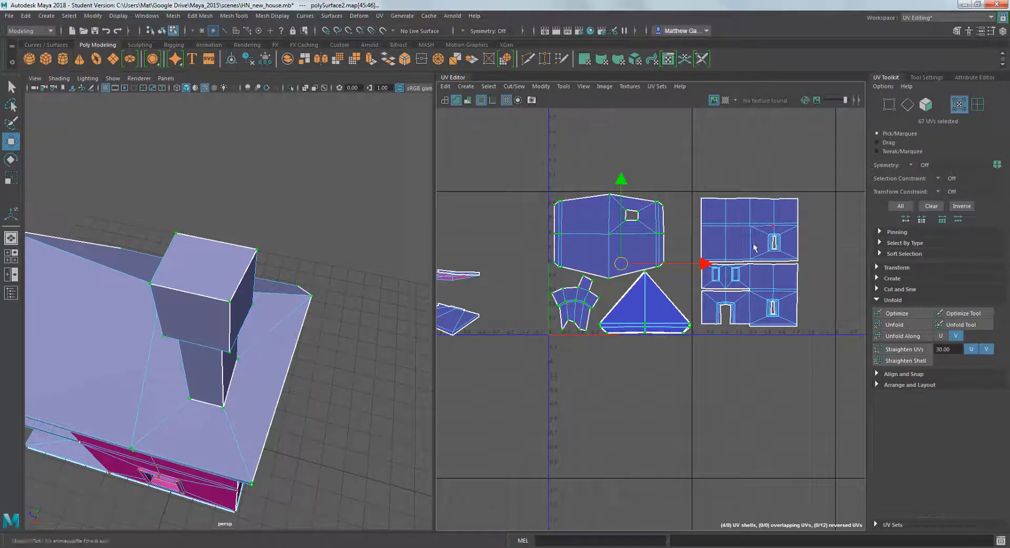
{"action": "left_click_drag", "start_coordinate": [622, 203], "coordinate": [653, 345]}
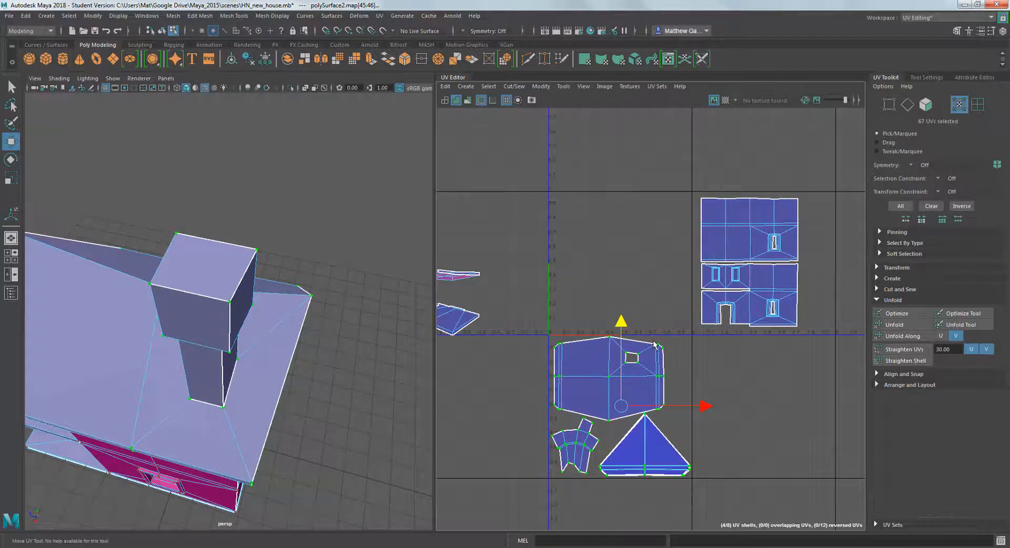
{"action": "left_click", "coordinate": [760, 361]}
{"action": "scroll", "coordinate": [761, 371], "scroll_direction": "down", "scroll_amount": 2}
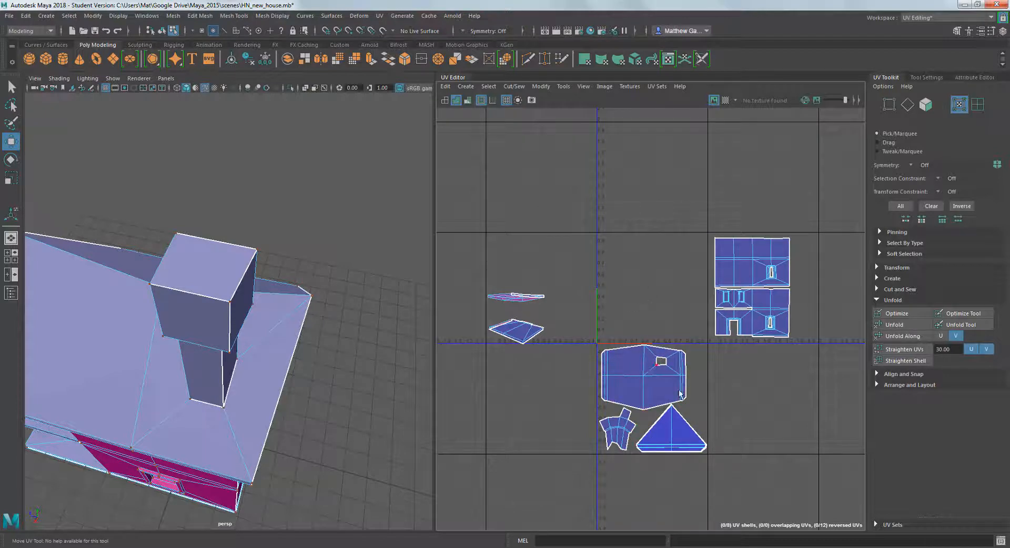
{"action": "left_click_drag", "start_coordinate": [583, 310], "coordinate": [709, 483]}
{"action": "left_click_drag", "start_coordinate": [653, 363], "coordinate": [655, 364]}
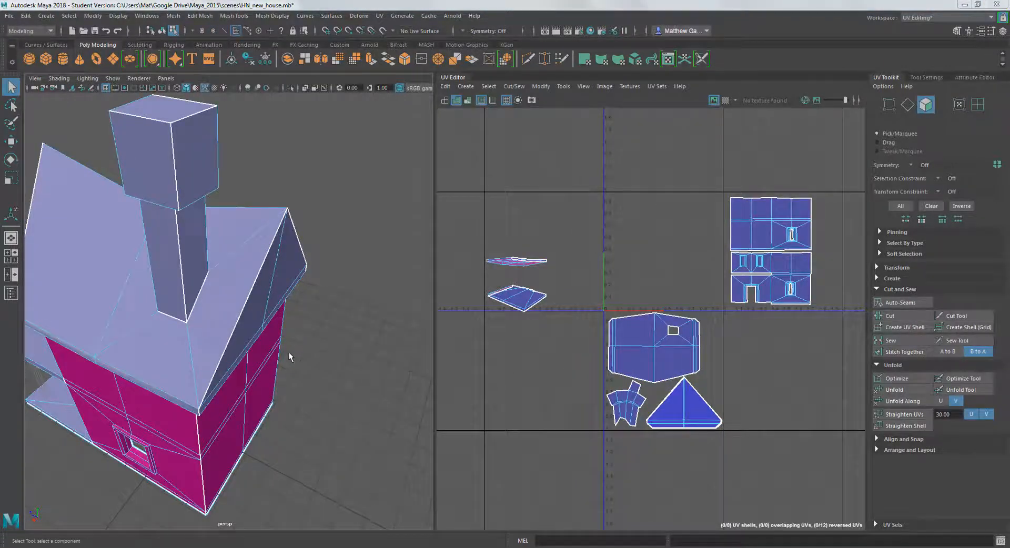
- Examine the porch canopy and floor slab on the model from several angles for suitable seam edges
{"action": "left_click_drag", "start_coordinate": [289, 352], "coordinate": [240, 333], "text": "alt"}
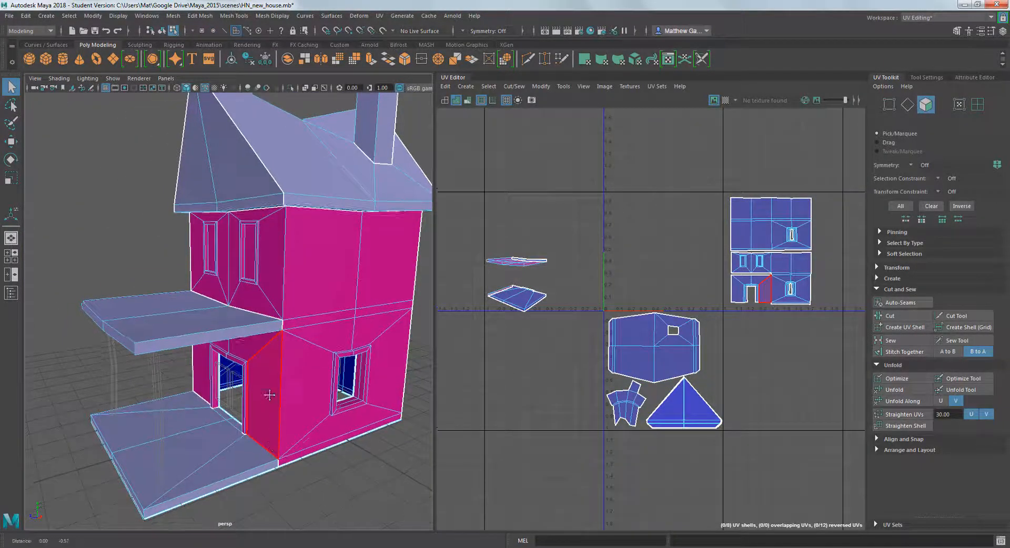
{"action": "middle_click_drag", "start_coordinate": [269, 395], "coordinate": [278, 326], "text": "alt"}
{"action": "left_click_drag", "start_coordinate": [244, 385], "coordinate": [232, 387], "text": "alt"}
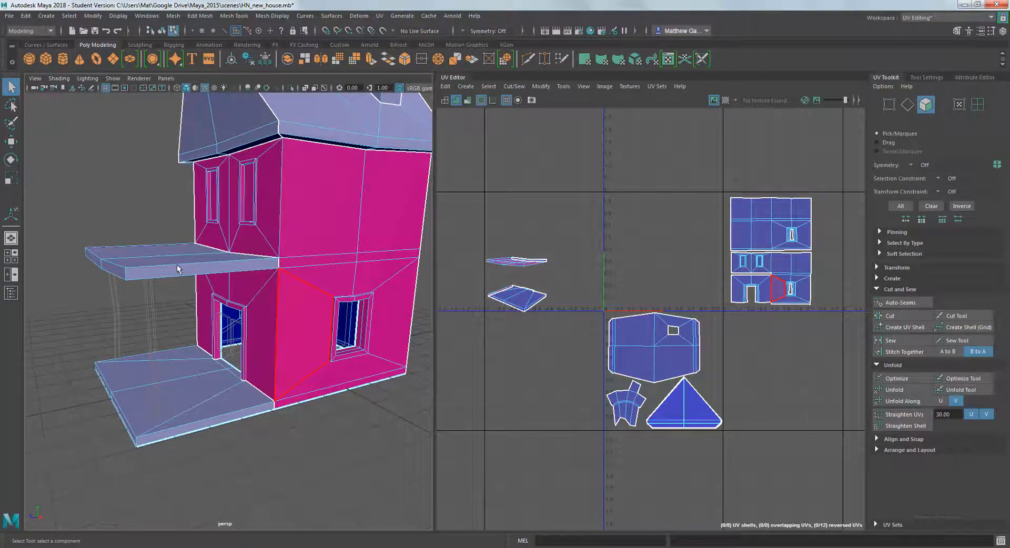
{"action": "left_click_drag", "start_coordinate": [178, 269], "coordinate": [248, 239], "text": "alt"}
{"action": "scroll", "coordinate": [180, 264], "scroll_direction": "up", "scroll_amount": 5}
{"action": "scroll", "coordinate": [181, 264], "scroll_direction": "down", "scroll_amount": 3}
{"action": "scroll", "coordinate": [196, 240], "scroll_direction": "down", "scroll_amount": 3}
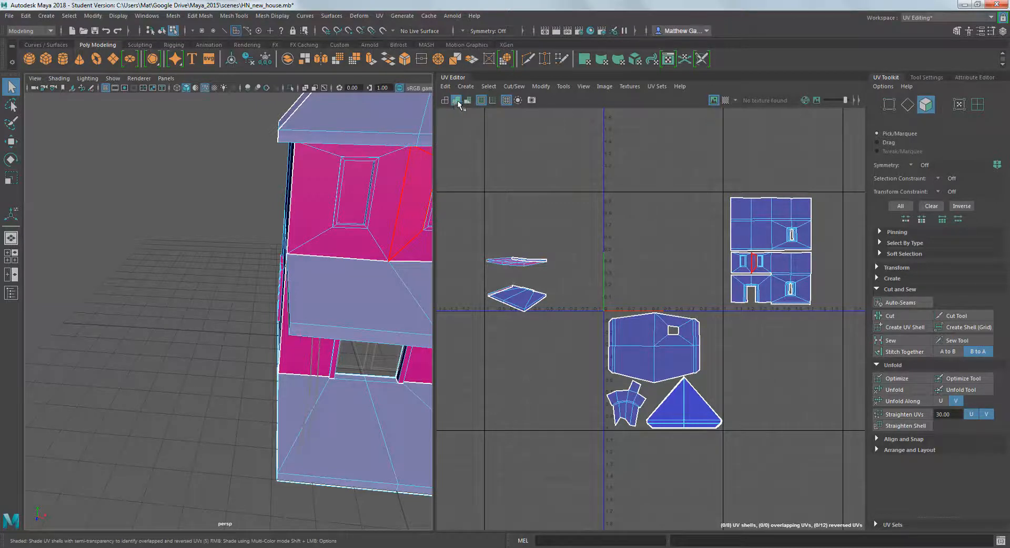
{"action": "left_click_drag", "start_coordinate": [295, 270], "coordinate": [210, 238], "text": "alt"}
- Switch to edge selection, select the seam edges on the porch canopy's side and cut the UVs along them
{"action": "right_click_drag", "start_coordinate": [210, 240], "coordinate": [209, 215]}
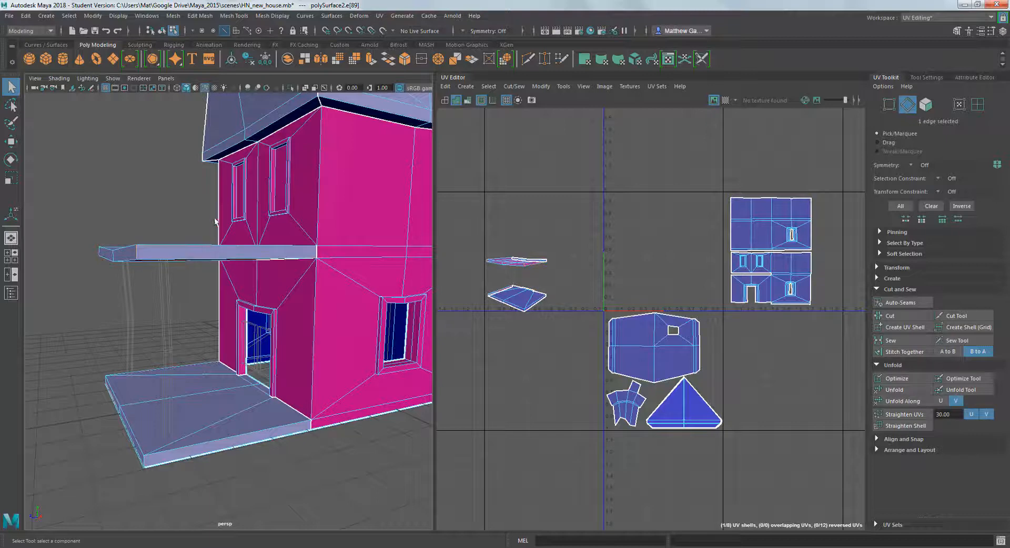
{"action": "left_click_drag", "start_coordinate": [215, 222], "coordinate": [311, 202], "text": "alt"}
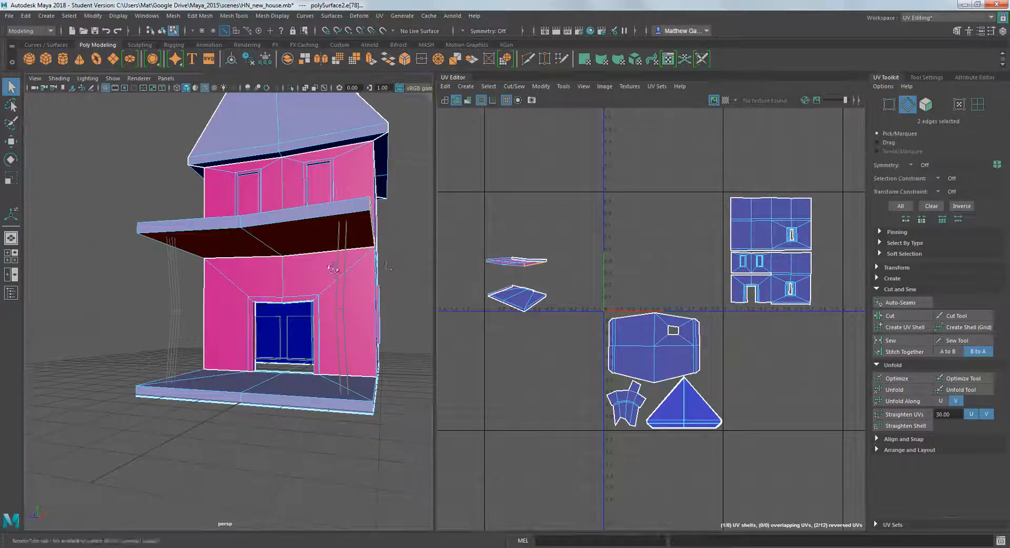
{"action": "left_click_drag", "start_coordinate": [379, 268], "coordinate": [303, 271], "text": "alt"}
{"action": "left_click_drag", "start_coordinate": [159, 205], "coordinate": [309, 213], "text": "alt"}
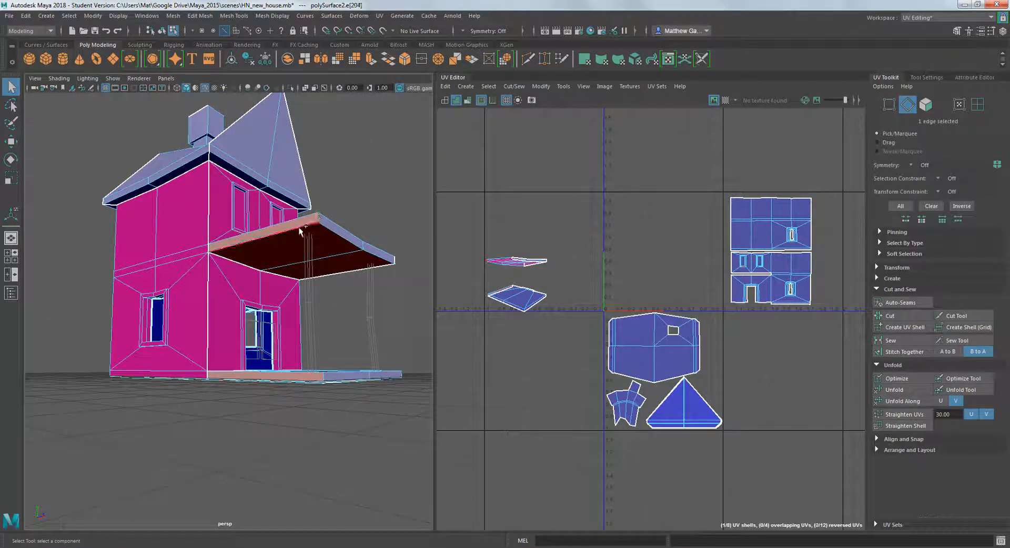
{"action": "left_click", "coordinate": [292, 264], "text": "shift"}
{"action": "left_click", "coordinate": [890, 316]}
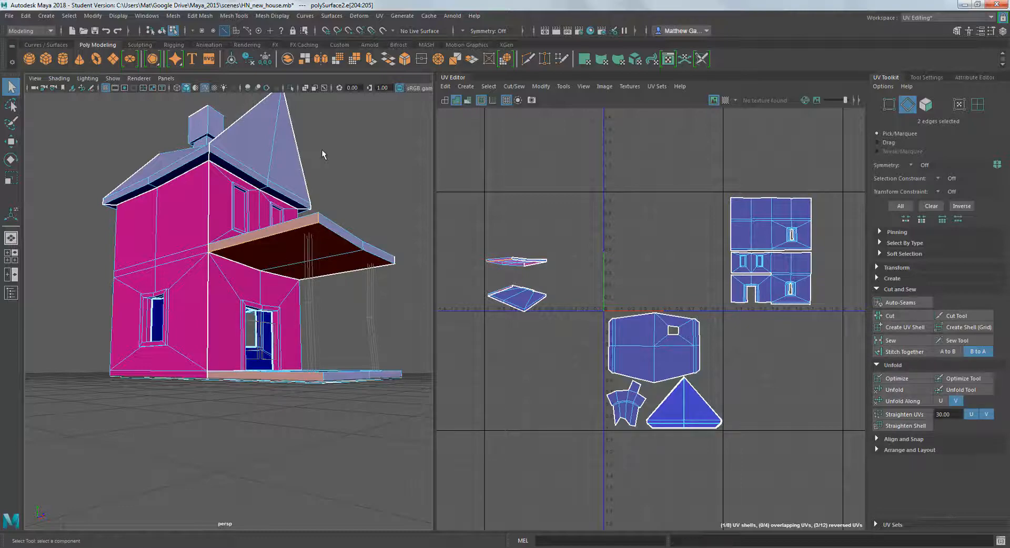
{"action": "left_click", "coordinate": [322, 150]}
- Select all UVs of the porch canopy's shell and unfold it
{"action": "scroll", "coordinate": [326, 171], "scroll_direction": "up", "scroll_amount": 3}
{"action": "middle_click_drag", "start_coordinate": [327, 172], "coordinate": [272, 198], "text": "alt"}
{"action": "left_click_drag", "start_coordinate": [338, 190], "coordinate": [227, 183], "text": "alt"}
{"action": "scroll", "coordinate": [563, 302], "scroll_direction": "up", "scroll_amount": 3}
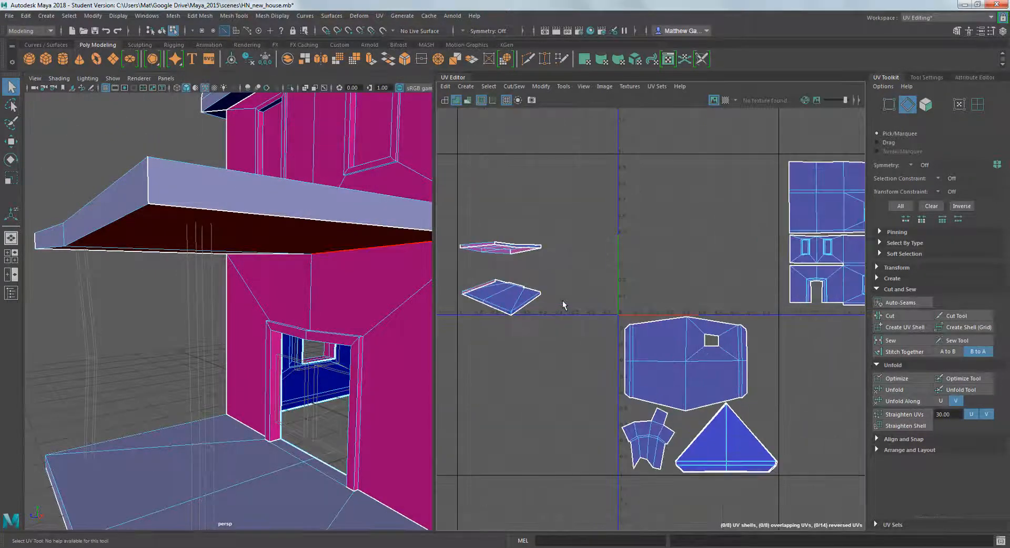
{"action": "middle_click_drag", "start_coordinate": [548, 250], "coordinate": [670, 277], "text": "alt"}
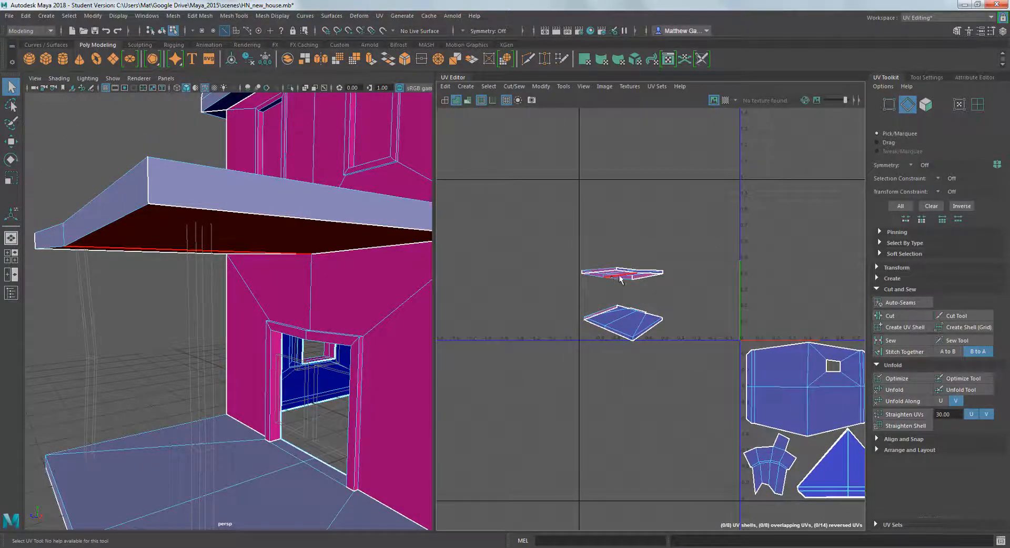
{"action": "right_click_drag", "start_coordinate": [621, 280], "coordinate": [665, 276]}
{"action": "left_click_drag", "start_coordinate": [522, 233], "coordinate": [691, 294]}
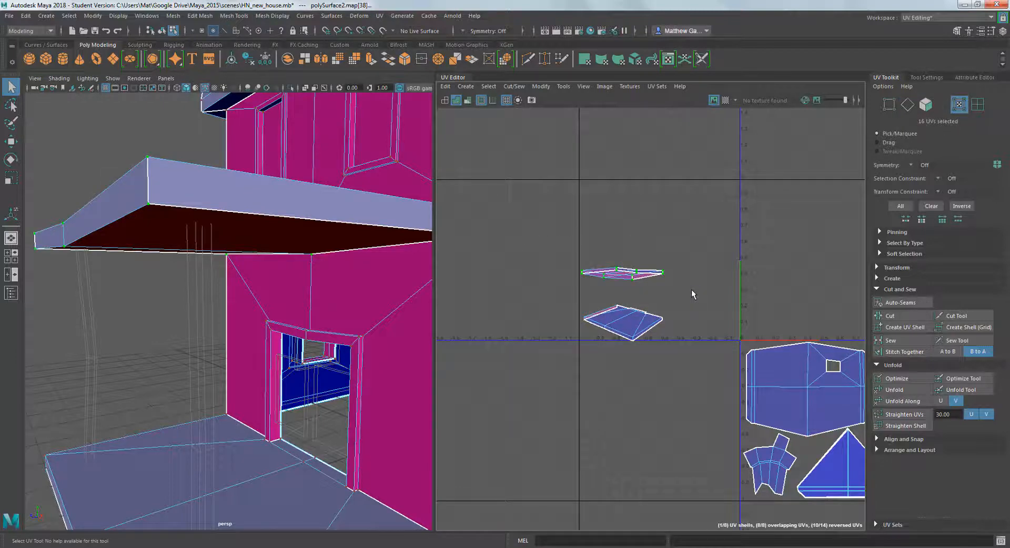
{"action": "left_click", "coordinate": [904, 391]}
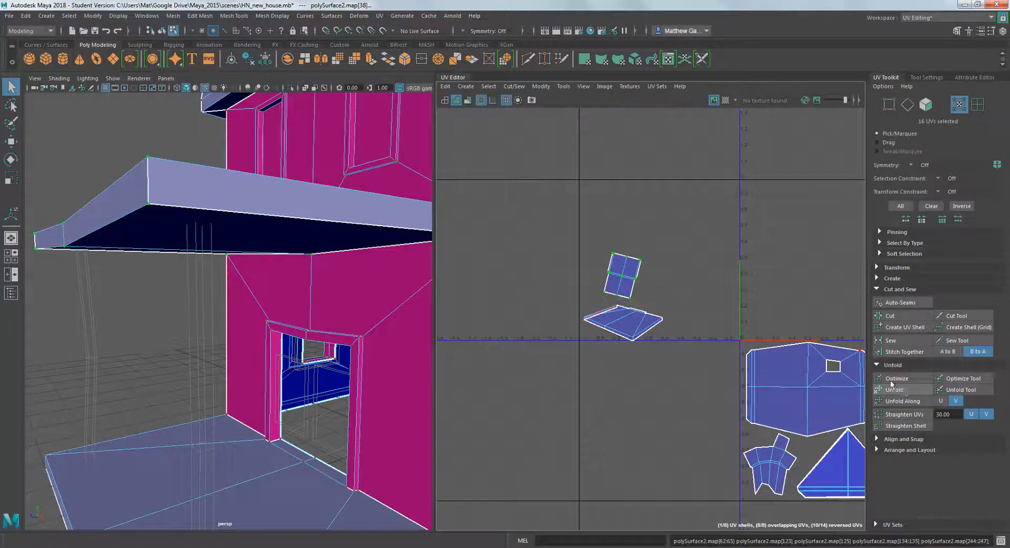
- Select individual faces of the unfolded canopy shell to examine which parts of the porch canopy they cover
{"action": "scroll", "coordinate": [652, 267], "scroll_direction": "up", "scroll_amount": 2}
{"action": "scroll", "coordinate": [653, 267], "scroll_direction": "up", "scroll_amount": 2}
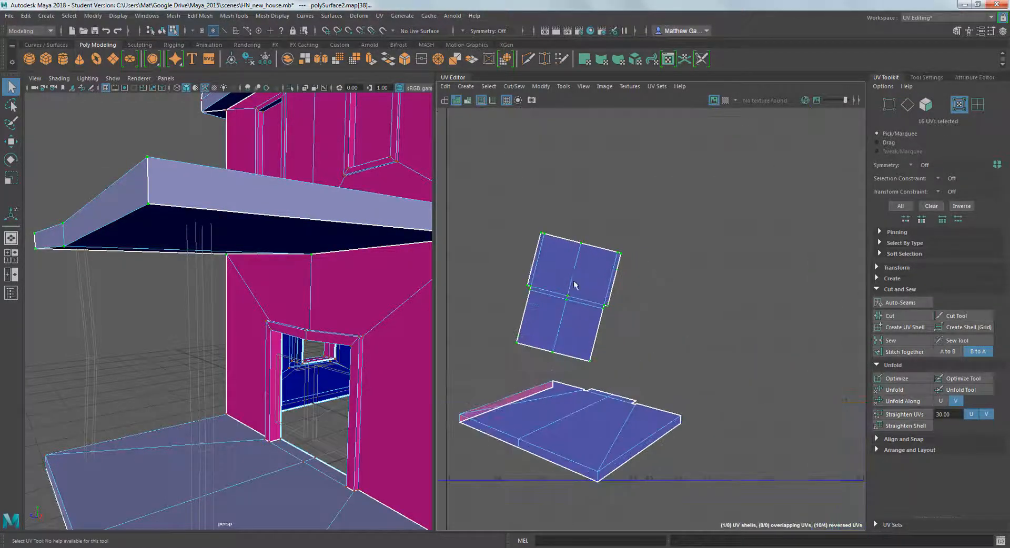
{"action": "mouse_move", "coordinate": [558, 323]}
{"action": "right_mouse_down"}
{"action": "mouse_move", "coordinate": [563, 317]}
{"action": "mouse_move", "coordinate": [568, 334]}
{"action": "right_mouse_up"}
{"action": "left_click", "coordinate": [543, 327]}
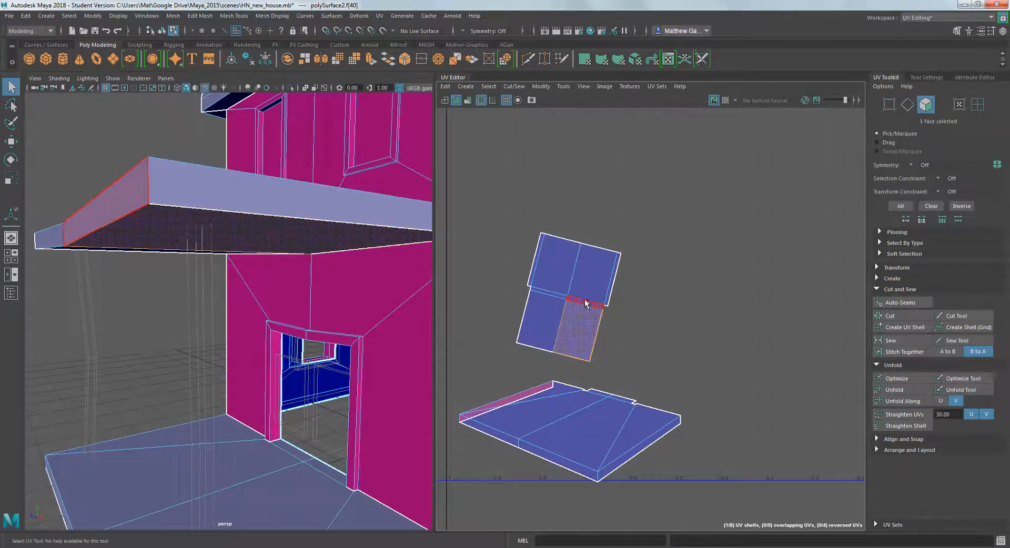
{"action": "left_click_drag", "start_coordinate": [211, 232], "coordinate": [229, 208], "text": "alt"}
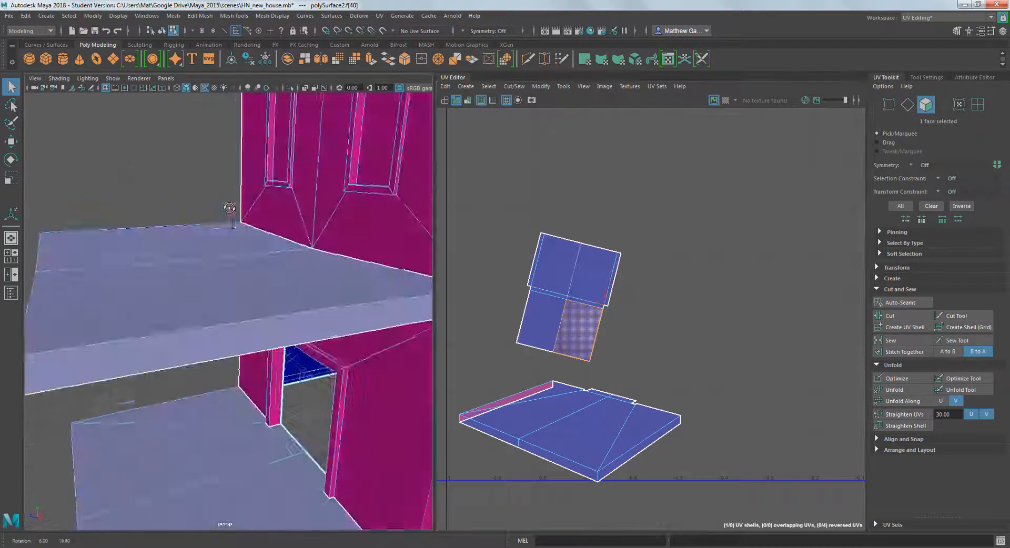
{"action": "scroll", "coordinate": [229, 208], "scroll_direction": "down", "scroll_amount": 4}
{"action": "scroll", "coordinate": [607, 214], "scroll_direction": "down", "scroll_amount": 2}
{"action": "middle_click_drag", "start_coordinate": [699, 251], "coordinate": [624, 201], "text": "alt"}
- Switch to UV shell selection, select the porch canopy's shell and rotate it until its edges are straight
{"action": "key", "text": "w"}
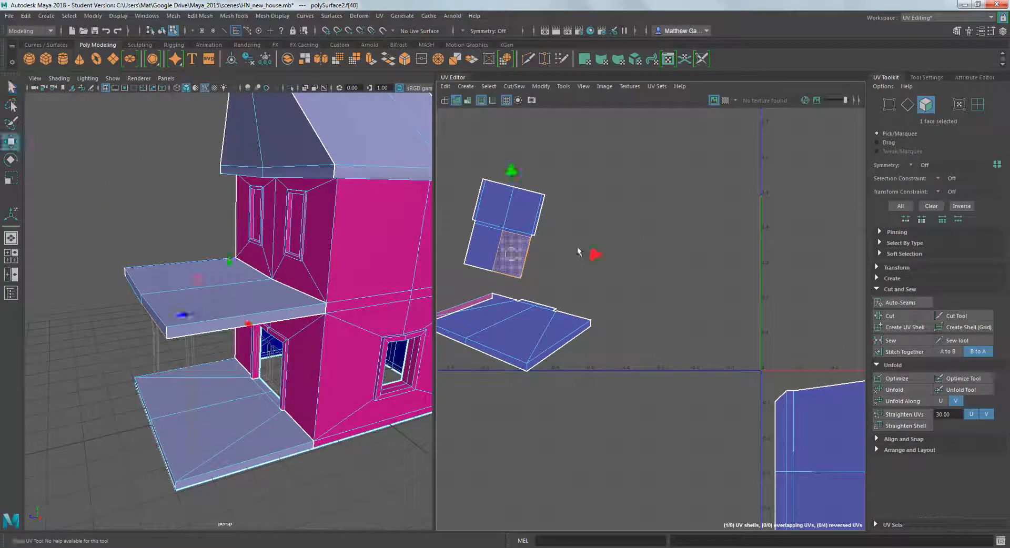
{"action": "scroll", "coordinate": [579, 252], "scroll_direction": "down", "scroll_amount": 2}
{"action": "left_click", "coordinate": [616, 187]}
{"action": "right_click", "coordinate": [519, 248]}
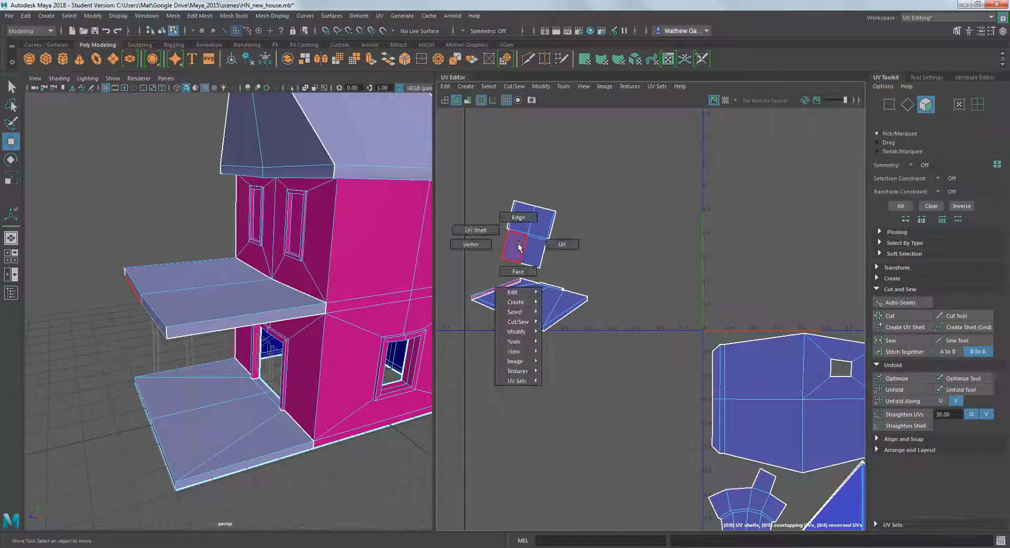
{"action": "right_click_drag", "start_coordinate": [479, 242], "coordinate": [476, 229]}
{"action": "left_click", "coordinate": [543, 246]}
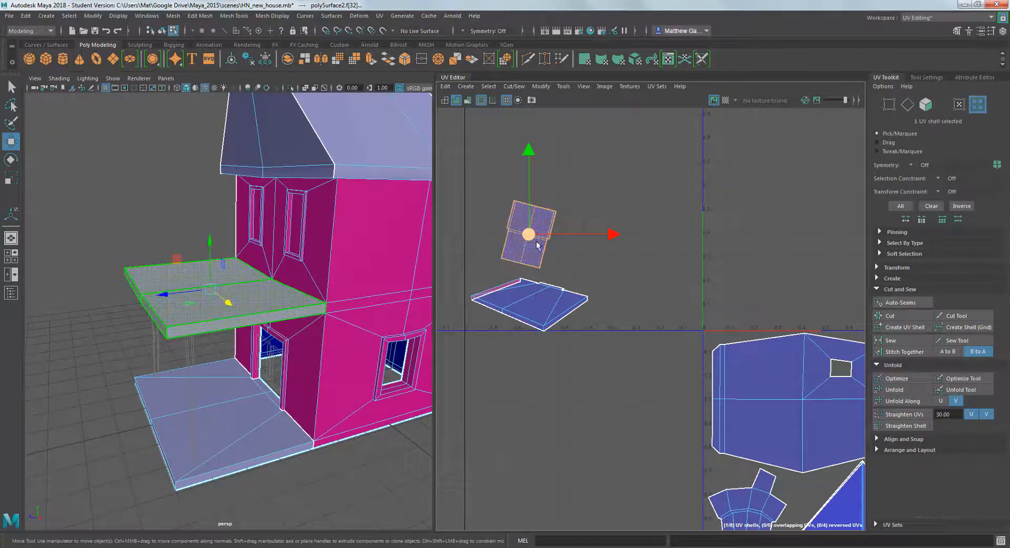
{"action": "key", "text": "e"}
{"action": "middle_click_drag", "start_coordinate": [649, 267], "coordinate": [672, 236]}
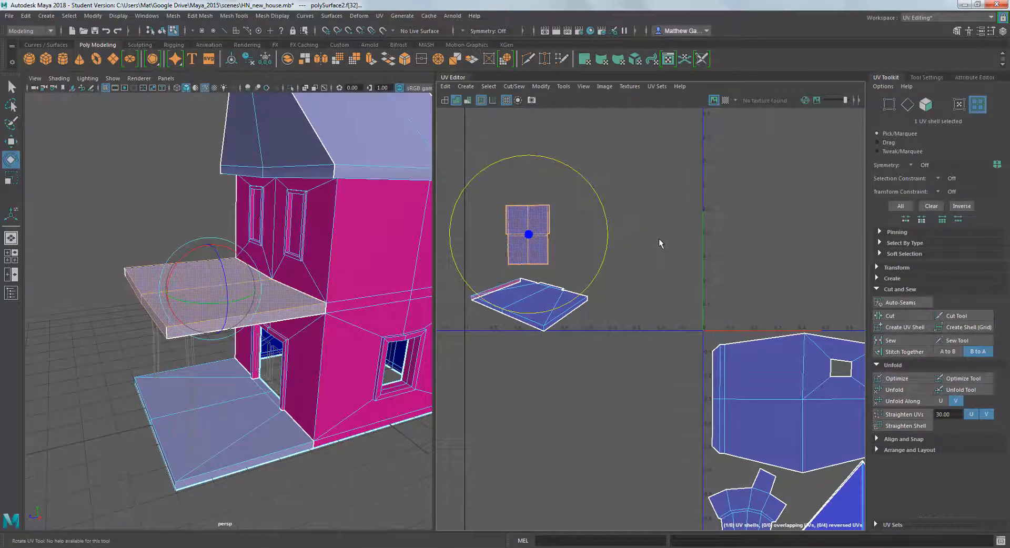
- Move the porch canopy's shell into the upper-left corner of the first UV tile and deselect it
{"action": "key", "text": "w"}
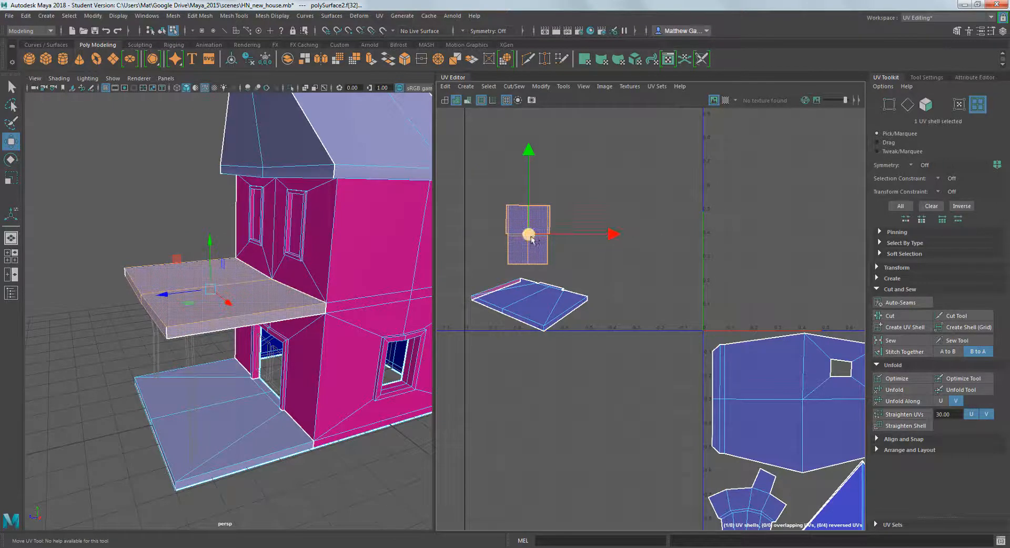
{"action": "left_click_drag", "start_coordinate": [529, 234], "coordinate": [773, 178]}
{"action": "scroll", "coordinate": [754, 189], "scroll_direction": "down", "scroll_amount": 3}
{"action": "middle_click_drag", "start_coordinate": [758, 188], "coordinate": [718, 230], "text": "alt"}
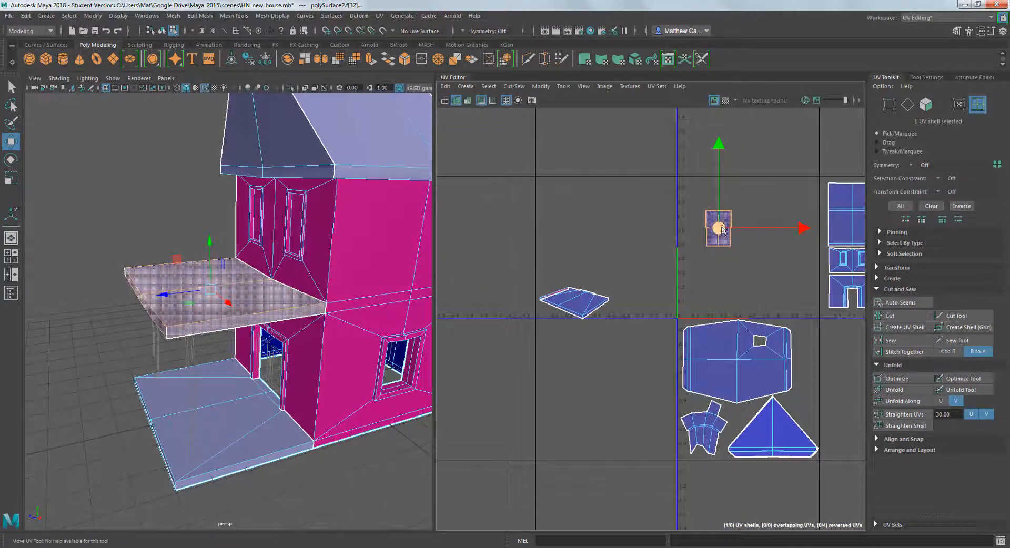
{"action": "left_click_drag", "start_coordinate": [722, 230], "coordinate": [700, 200]}
{"action": "left_click", "coordinate": [650, 238]}
- Select the two vertical outer corner edges of the porch floor slab and cut the UVs along them
{"action": "scroll", "coordinate": [595, 290], "scroll_direction": "up", "scroll_amount": 3}
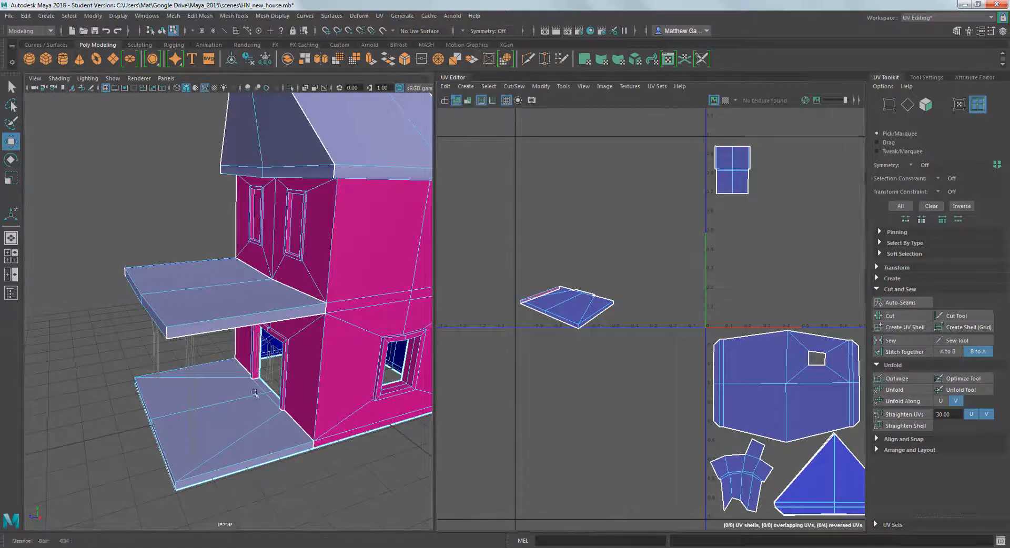
{"action": "left_click_drag", "start_coordinate": [255, 393], "coordinate": [306, 344], "text": "alt"}
{"action": "scroll", "coordinate": [306, 344], "scroll_direction": "up", "scroll_amount": 3}
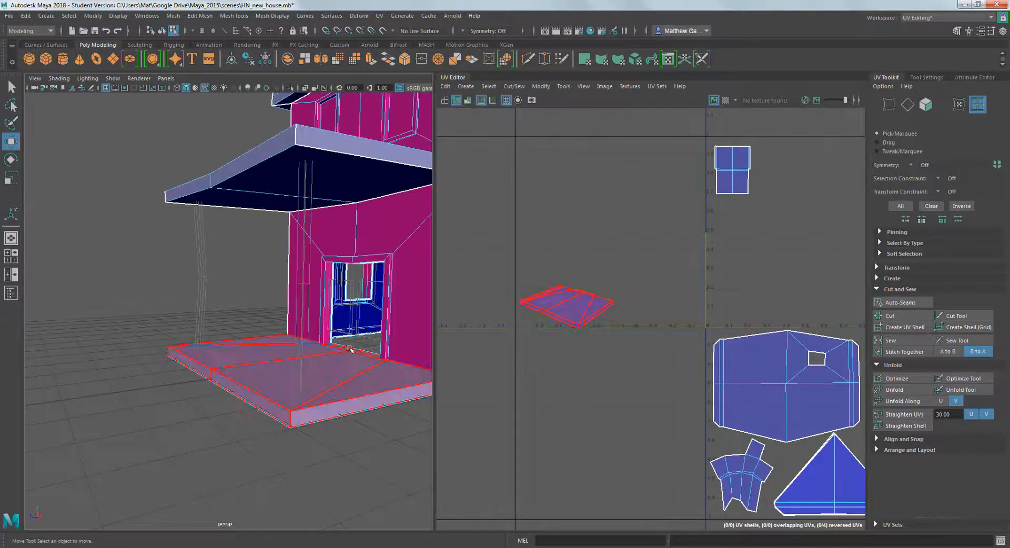
{"action": "middle_click_drag", "start_coordinate": [349, 349], "coordinate": [308, 347], "text": "alt"}
{"action": "right_click_drag", "start_coordinate": [279, 413], "coordinate": [279, 247]}
{"action": "left_click", "coordinate": [251, 420]}
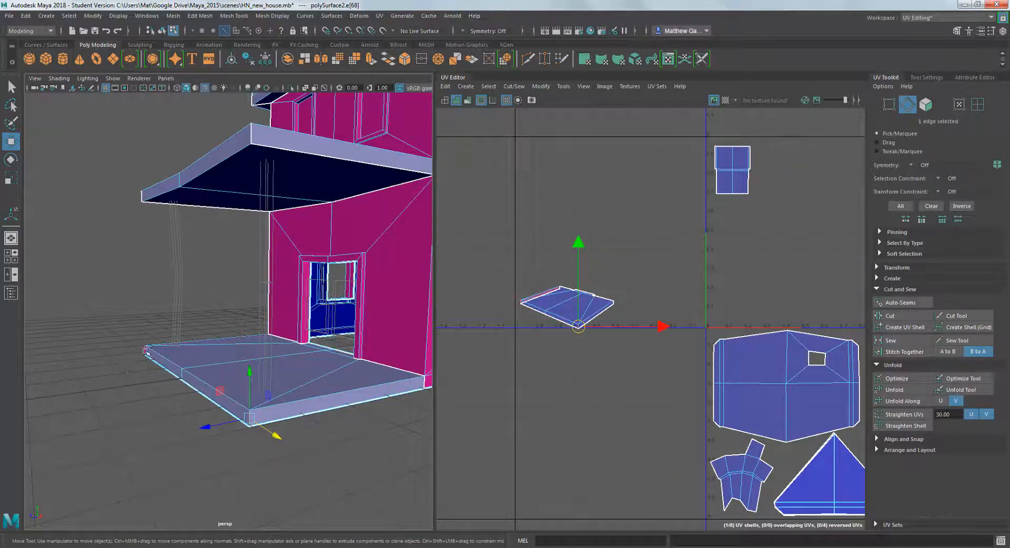
{"action": "left_click", "coordinate": [149, 349], "text": "shift"}
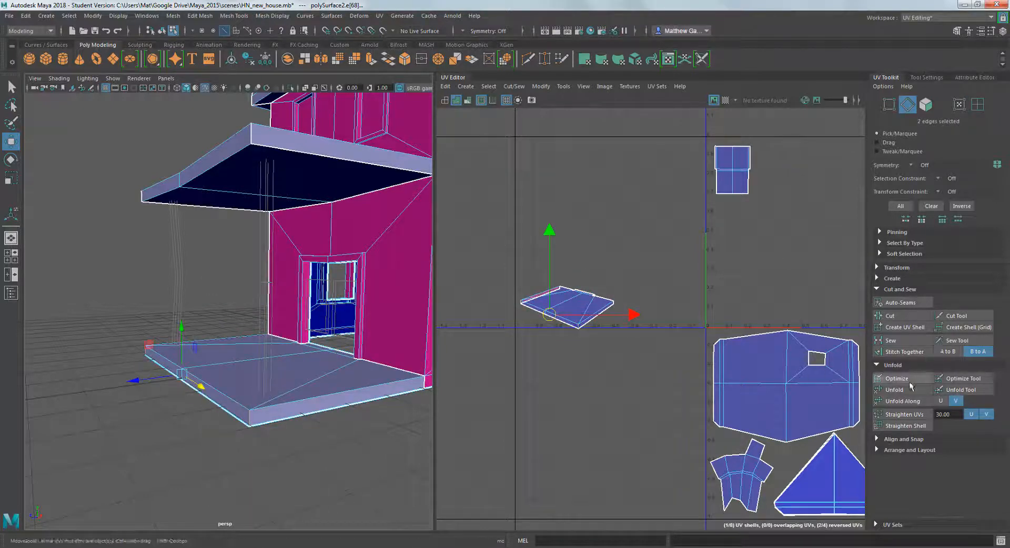
{"action": "left_click", "coordinate": [901, 316]}
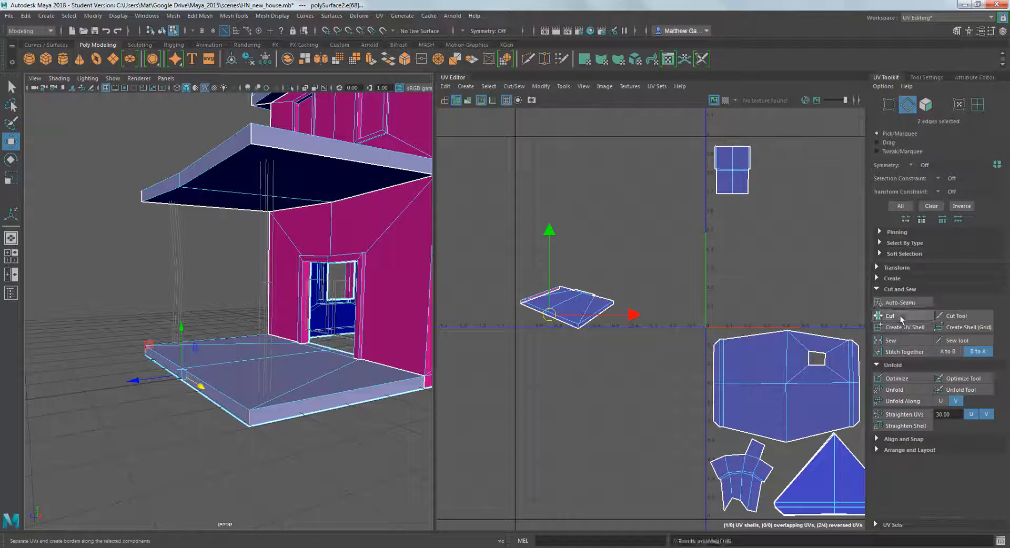
- Switch to UV selection, select all UVs of the porch floor's shell and unfold it
{"action": "scroll", "coordinate": [381, 467], "scroll_direction": "down", "scroll_amount": 4}
{"action": "left_click_drag", "start_coordinate": [368, 417], "coordinate": [321, 434], "text": "alt"}
{"action": "right_click", "coordinate": [573, 306]}
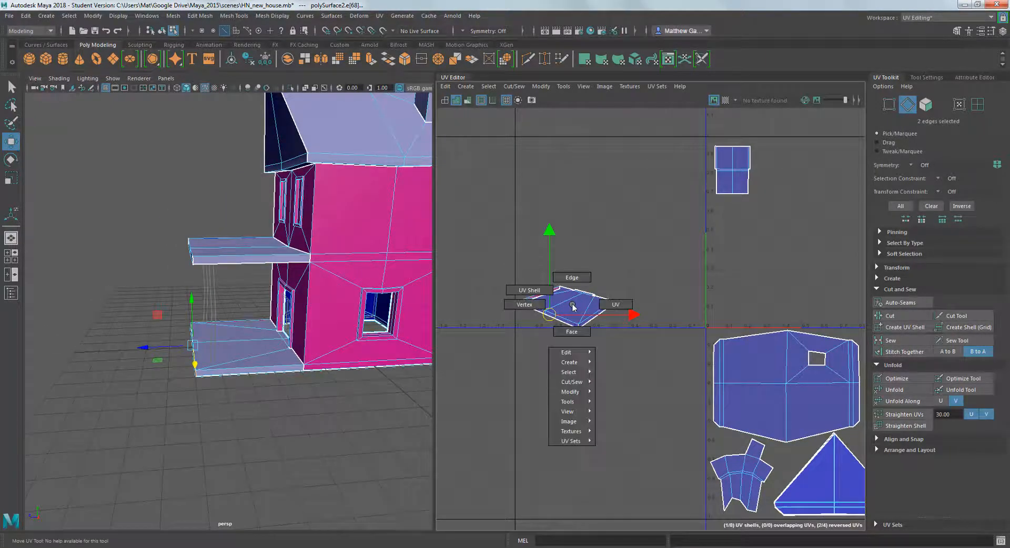
{"action": "left_click", "coordinate": [616, 304]}
{"action": "left_click_drag", "start_coordinate": [500, 255], "coordinate": [622, 358]}
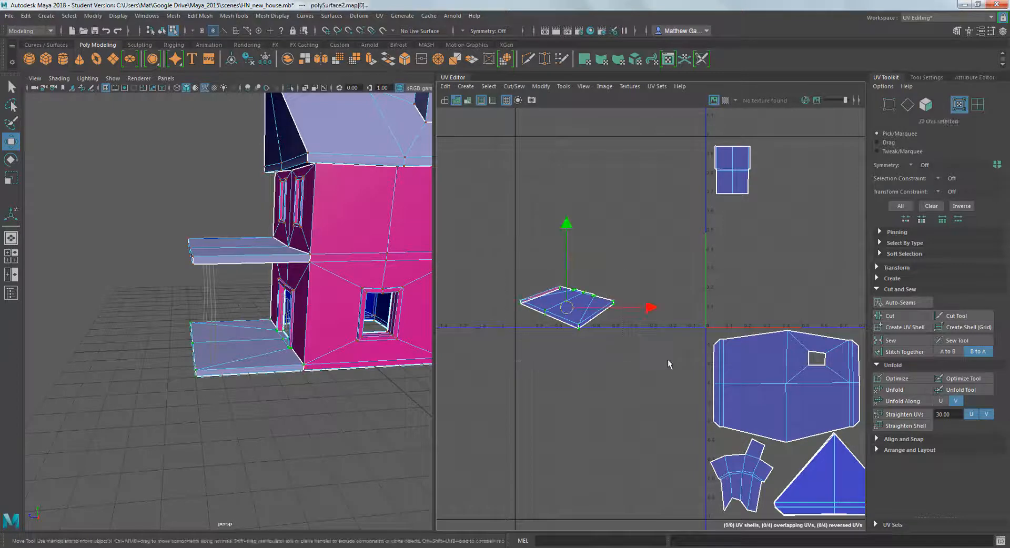
{"action": "left_click", "coordinate": [905, 390]}
{"action": "scroll", "coordinate": [492, 355], "scroll_direction": "up", "scroll_amount": 4}
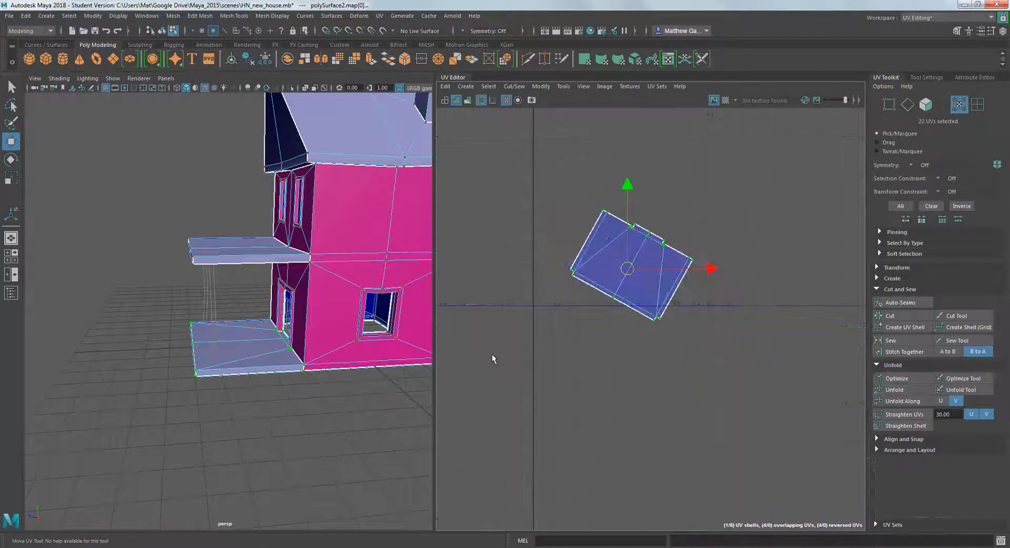
{"action": "scroll", "coordinate": [727, 330], "scroll_direction": "up", "scroll_amount": 2}
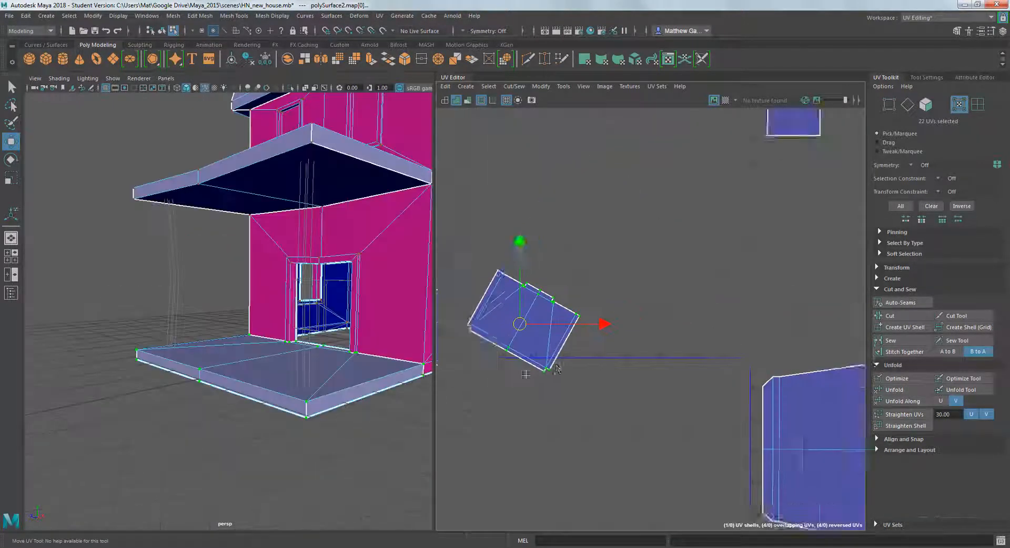
- Rotate the unfolded porch floor shell upright and move it into the first UV tile below the canopy shell
{"action": "key", "text": "e"}
{"action": "middle_click_drag", "start_coordinate": [649, 376], "coordinate": [627, 305], "text": "alt"}
{"action": "key", "text": "w"}
{"action": "left_click_drag", "start_coordinate": [441, 348], "coordinate": [743, 249]}
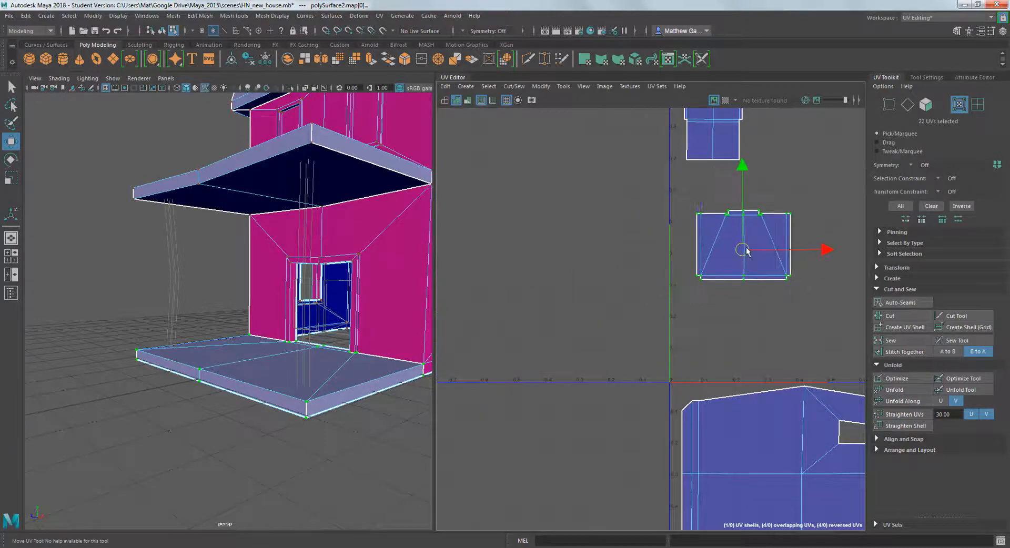
{"action": "scroll", "coordinate": [766, 332], "scroll_direction": "down", "scroll_amount": 3}
{"action": "scroll", "coordinate": [781, 344], "scroll_direction": "down", "scroll_amount": 1}
{"action": "middle_click_drag", "start_coordinate": [782, 345], "coordinate": [637, 267], "text": "alt"}
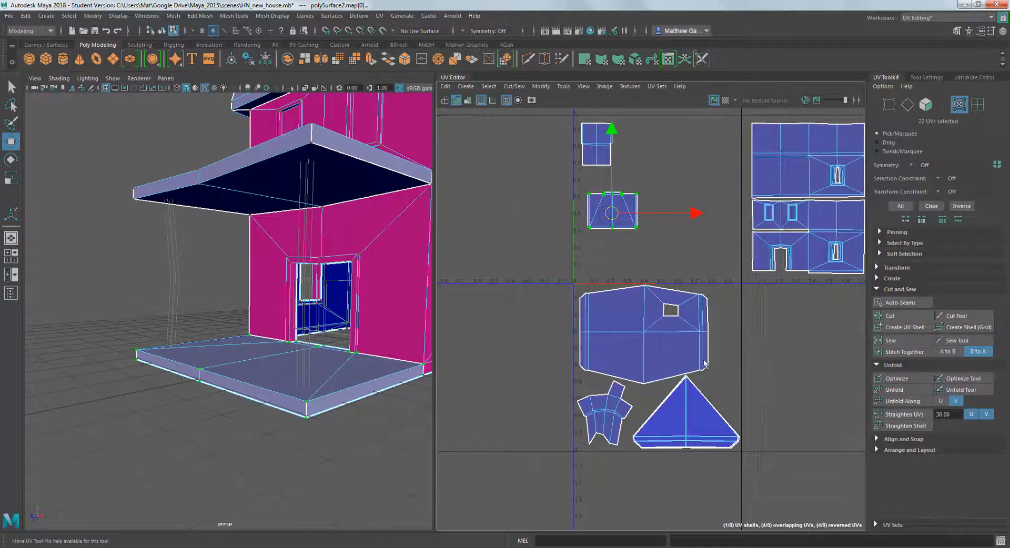
{"action": "middle_click_drag", "start_coordinate": [723, 300], "coordinate": [703, 351], "text": "alt"}
- Scale up the porch floor shell uniformly and place it in the lower-left corner of the first UV tile
{"action": "key", "text": "e"}
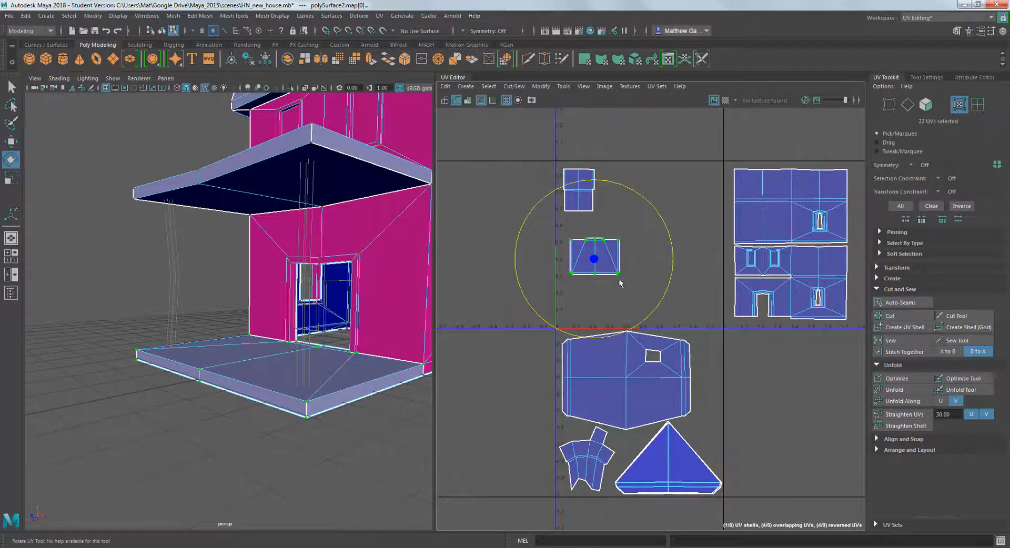
{"action": "scroll", "coordinate": [623, 283], "scroll_direction": "up", "scroll_amount": 2}
{"action": "key", "text": "r"}
{"action": "middle_click_drag", "start_coordinate": [692, 303], "coordinate": [547, 252]}
{"action": "key", "text": "w"}
{"action": "left_click_drag", "start_coordinate": [583, 254], "coordinate": [598, 304]}
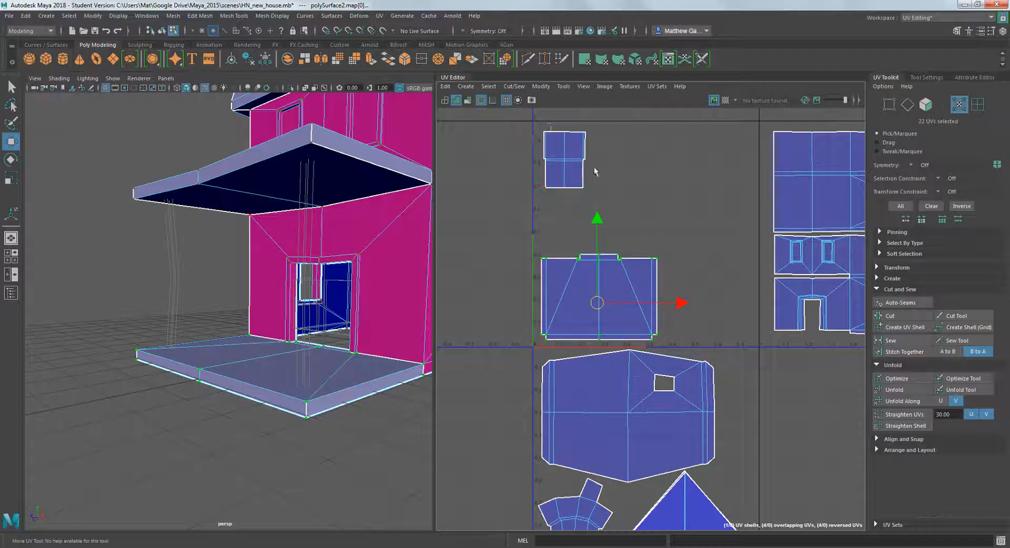
- Select the porch canopy shell's UVs, scale them up uniformly and move them to the upper-right corner of the first UV tile
{"action": "left_click_drag", "start_coordinate": [515, 125], "coordinate": [622, 207]}
{"action": "key", "text": "r"}
{"action": "middle_click_drag", "start_coordinate": [629, 215], "coordinate": [727, 205]}
{"action": "key", "text": "w"}
{"action": "left_click_drag", "start_coordinate": [564, 160], "coordinate": [706, 192]}
- Display the checker map on the house and compare the checker sizes on the porch, walls, roof and chimney
{"action": "left_click", "coordinate": [726, 101]}
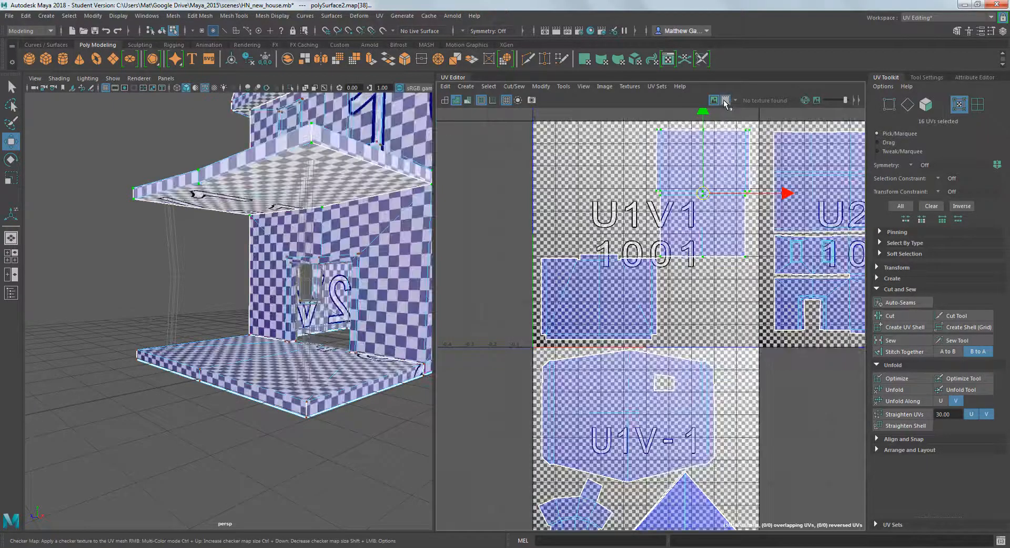
{"action": "left_click_drag", "start_coordinate": [253, 284], "coordinate": [230, 302], "text": "alt"}
{"action": "left_click_drag", "start_coordinate": [326, 157], "coordinate": [226, 305], "text": "alt"}
{"action": "left_click_drag", "start_coordinate": [330, 258], "coordinate": [284, 327], "text": "alt"}
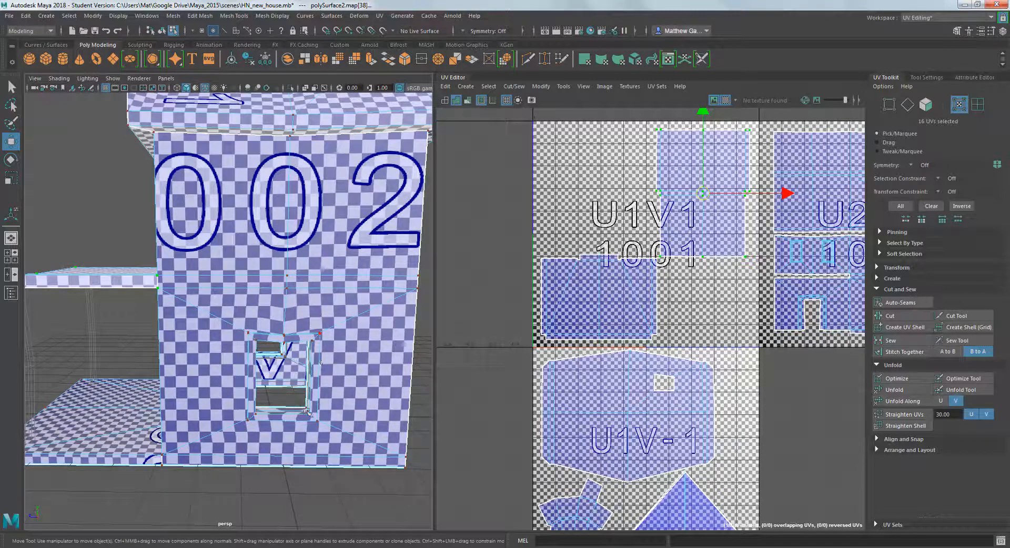
{"action": "left_click_drag", "start_coordinate": [215, 213], "coordinate": [200, 313], "text": "alt"}
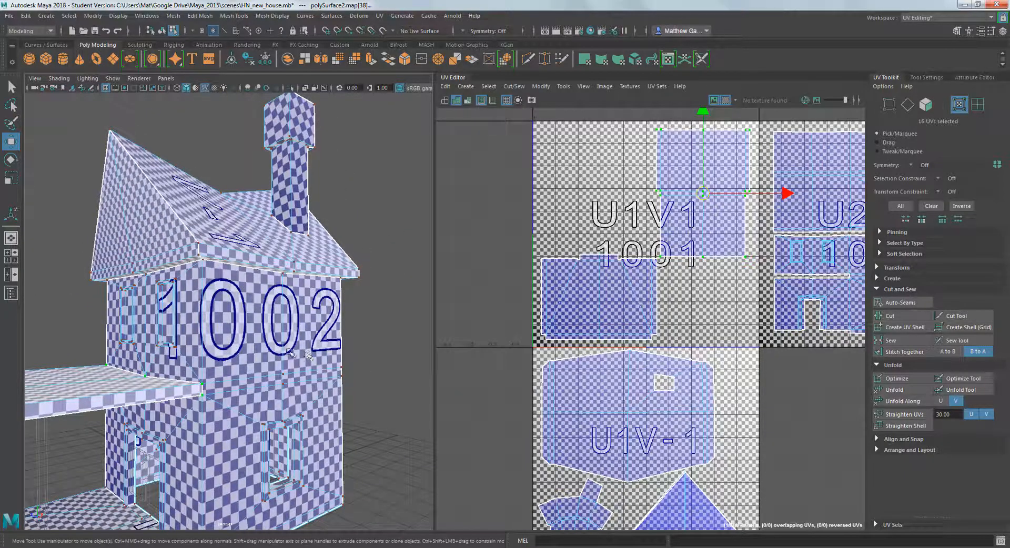
{"action": "left_click_drag", "start_coordinate": [288, 350], "coordinate": [172, 218], "text": "alt"}
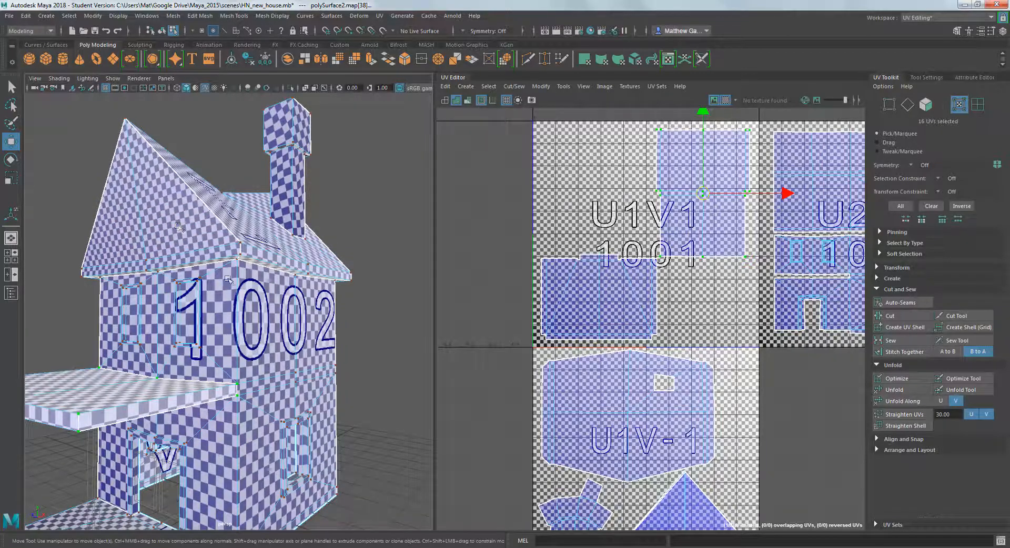
{"action": "scroll", "coordinate": [658, 436], "scroll_direction": "down", "scroll_amount": 2}
{"action": "middle_click_drag", "start_coordinate": [697, 416], "coordinate": [676, 331], "text": "alt"}
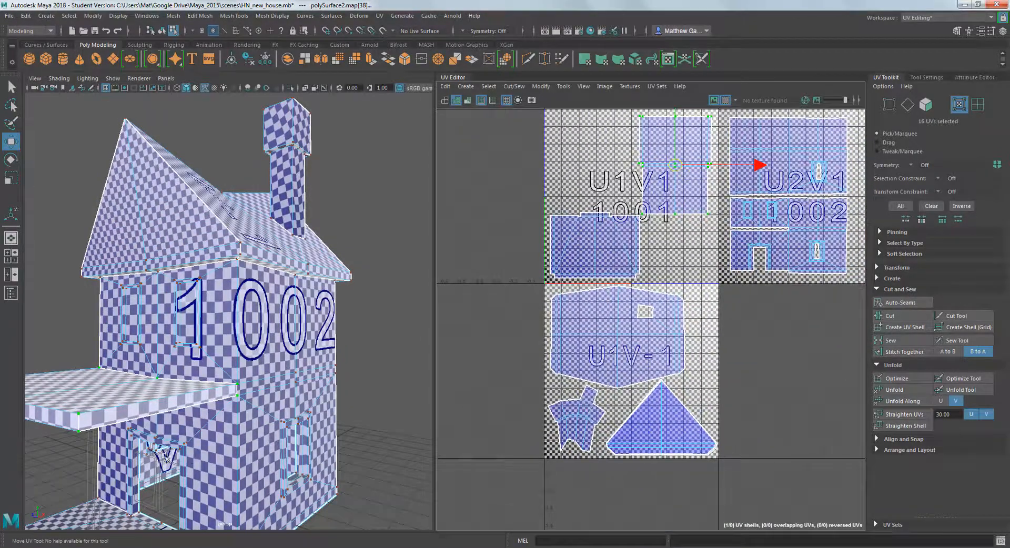
{"action": "left_click_drag", "start_coordinate": [131, 390], "coordinate": [103, 440], "text": "alt"}
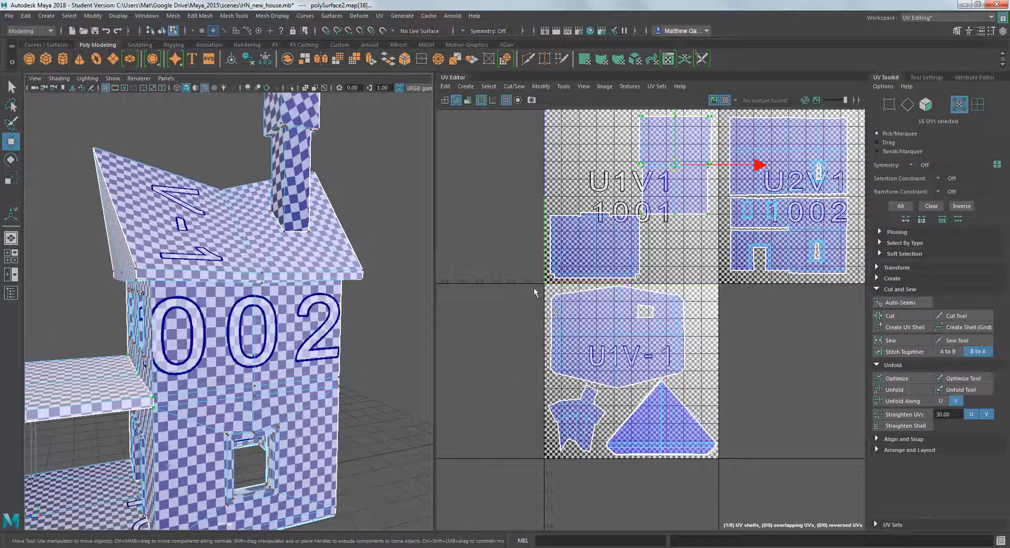
- Scale down the roof and chimney shells together to match the walls' checker size and move them to their tile's upper-left corner
{"action": "left_click_drag", "start_coordinate": [531, 286], "coordinate": [743, 490]}
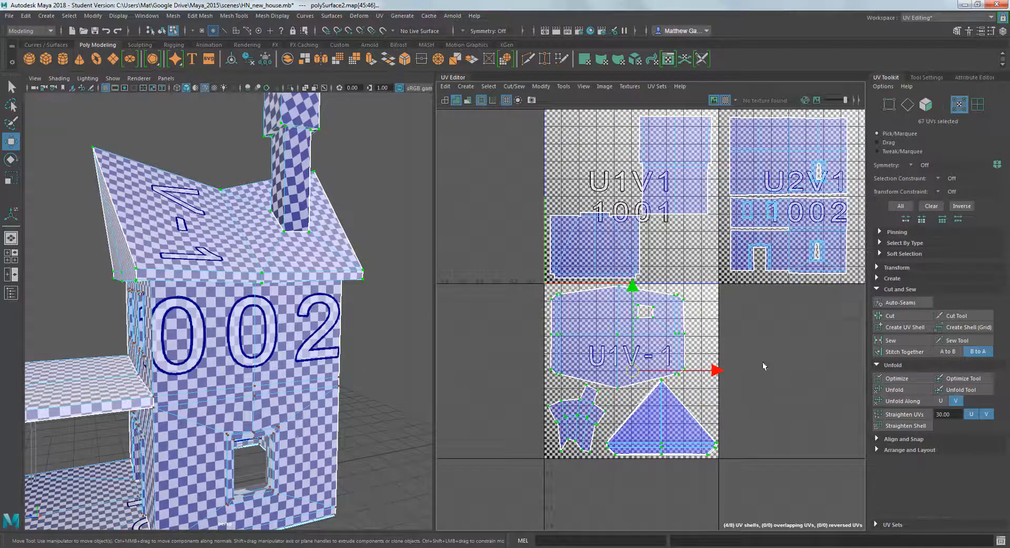
{"action": "key", "text": "r"}
{"action": "middle_click_drag", "start_coordinate": [769, 339], "coordinate": [755, 337]}
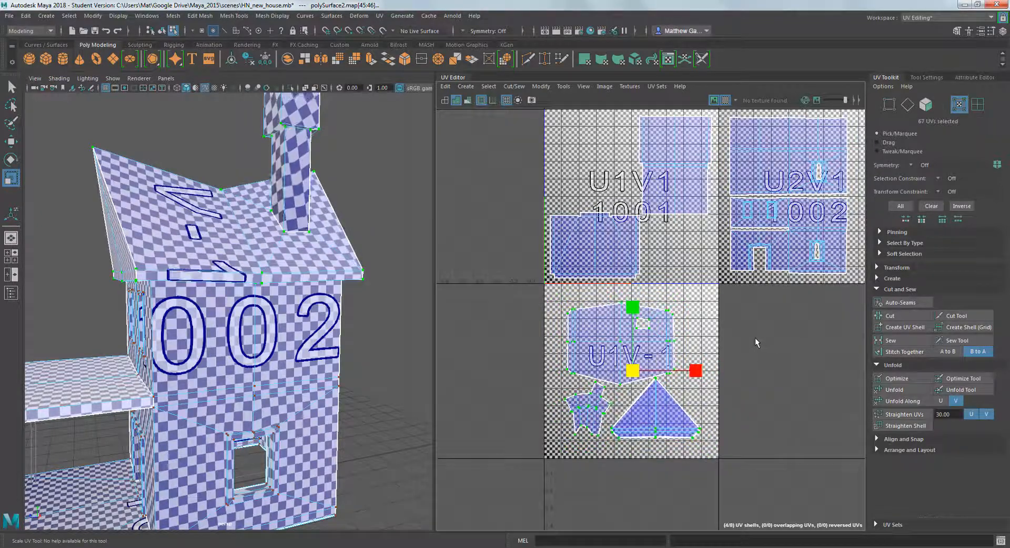
{"action": "left_click_drag", "start_coordinate": [275, 335], "coordinate": [347, 316], "text": "alt"}
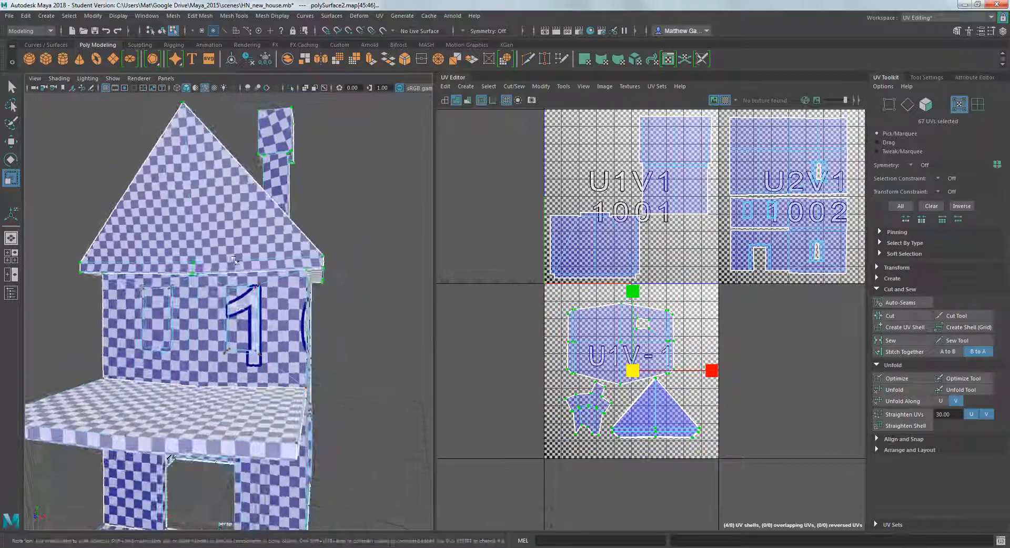
{"action": "key", "text": "w"}
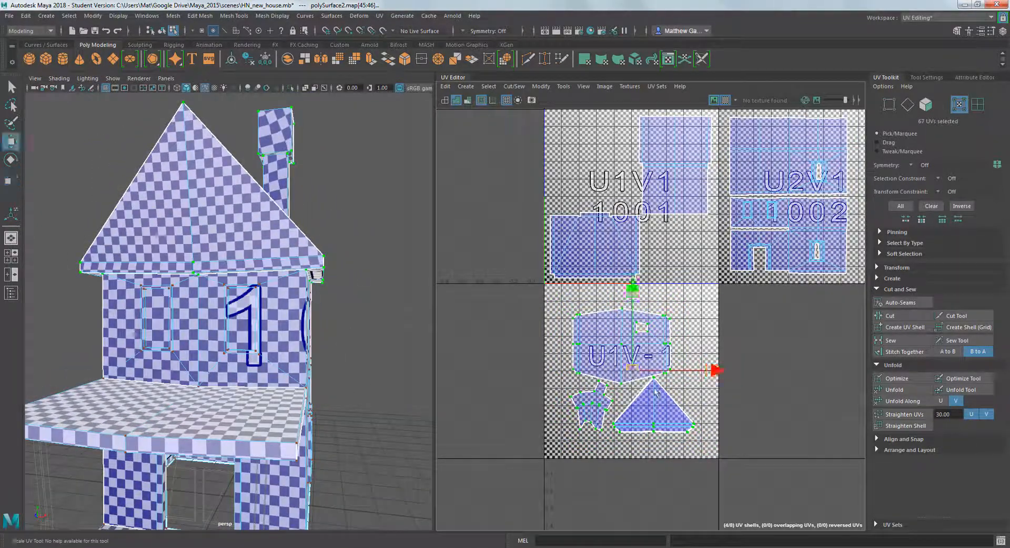
{"action": "middle_click_drag", "start_coordinate": [782, 386], "coordinate": [759, 364]}
{"action": "left_click_drag", "start_coordinate": [612, 352], "coordinate": [611, 350]}
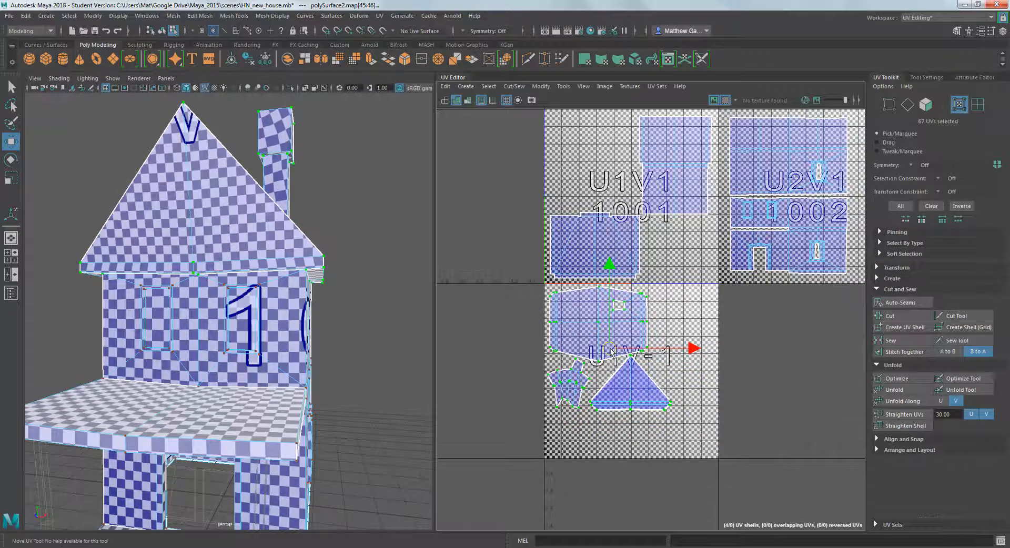
{"action": "left_click", "coordinate": [788, 366]}
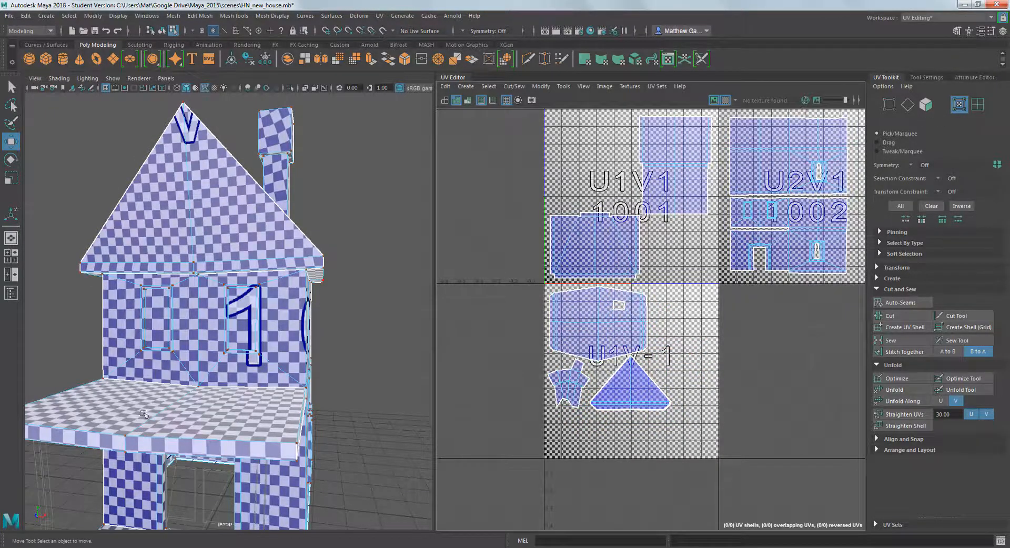
- Examine the checker pattern on the porch canopy, floor and walls, and turn the checker map off
{"action": "middle_click_drag", "start_coordinate": [144, 414], "coordinate": [153, 221], "text": "alt"}
{"action": "left_click_drag", "start_coordinate": [153, 221], "coordinate": [57, 319], "text": "alt"}
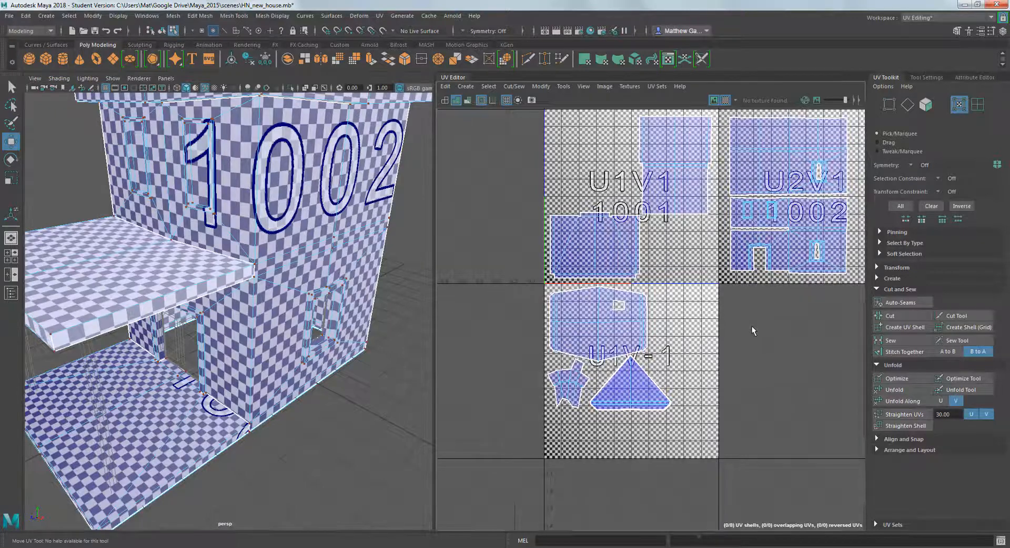
{"action": "middle_click_drag", "start_coordinate": [753, 327], "coordinate": [707, 356], "text": "alt"}
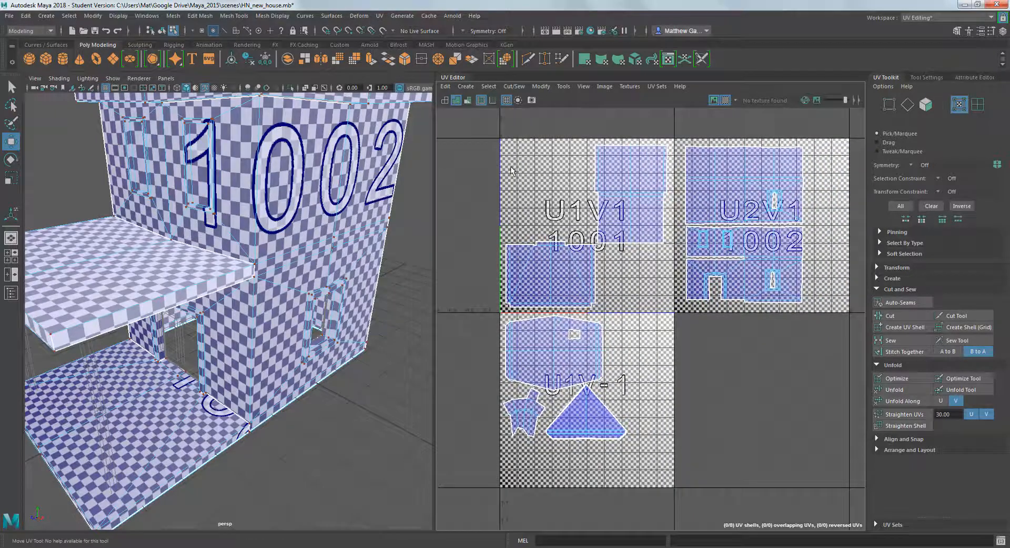
{"action": "left_click", "coordinate": [726, 100]}
{"action": "scroll", "coordinate": [766, 251], "scroll_direction": "down", "scroll_amount": 2}
{"action": "middle_click_drag", "start_coordinate": [766, 247], "coordinate": [739, 248], "text": "alt"}
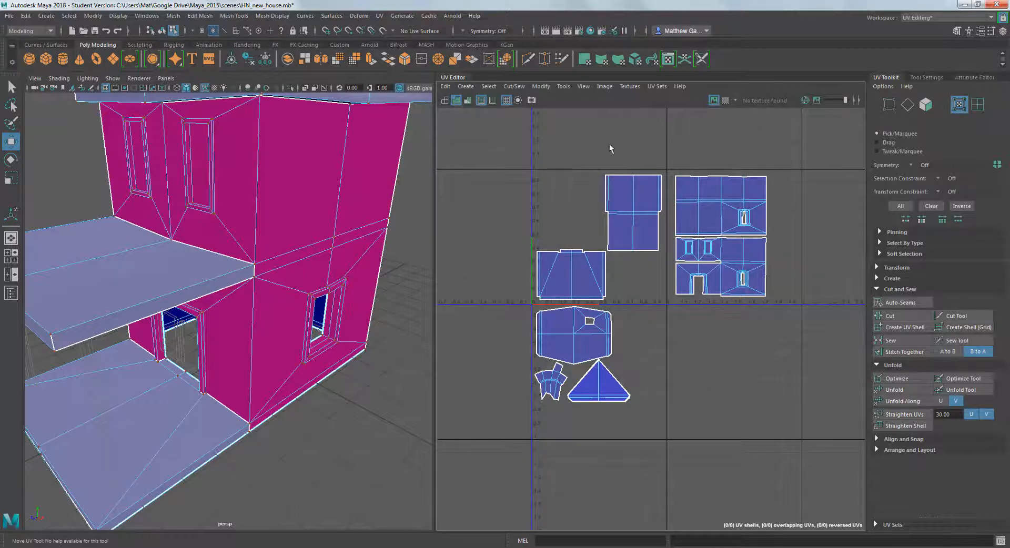
- Select the faces of the porch canopy and floor slab to check their UV shells, and clear the selection
{"action": "left_click_drag", "start_coordinate": [246, 285], "coordinate": [122, 226], "text": "alt"}
{"action": "right_click_drag", "start_coordinate": [128, 205], "coordinate": [127, 230]}
{"action": "left_click_drag", "start_coordinate": [52, 187], "coordinate": [164, 432]}
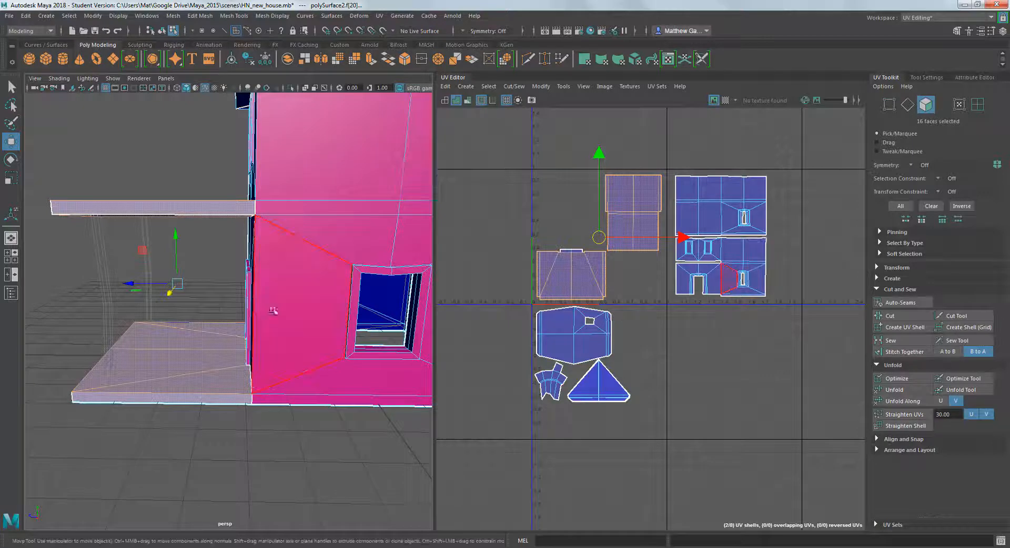
{"action": "scroll", "coordinate": [334, 298], "scroll_direction": "down", "scroll_amount": 10}
{"action": "left_click", "coordinate": [363, 295]}
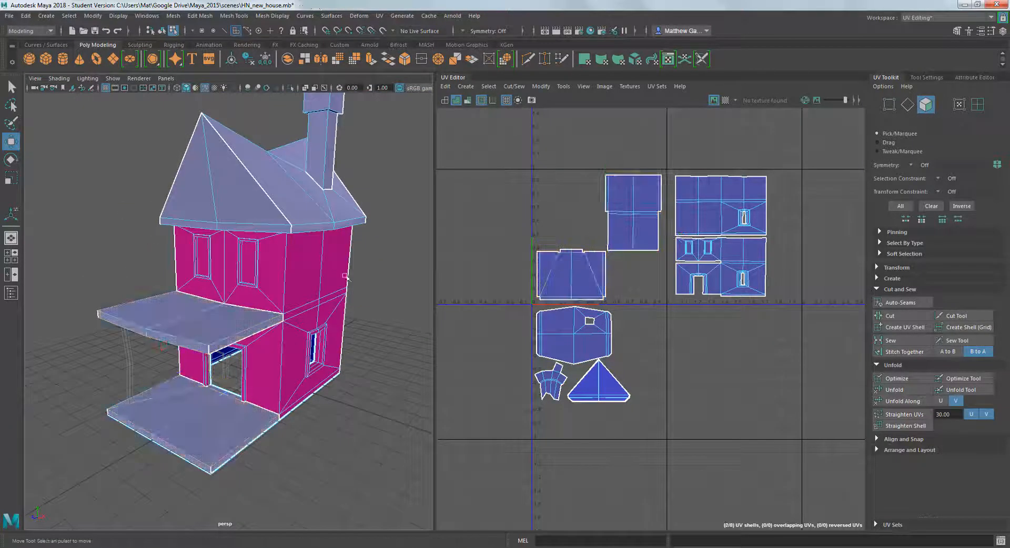
{"action": "left_click_drag", "start_coordinate": [335, 280], "coordinate": [348, 262], "text": "alt"}
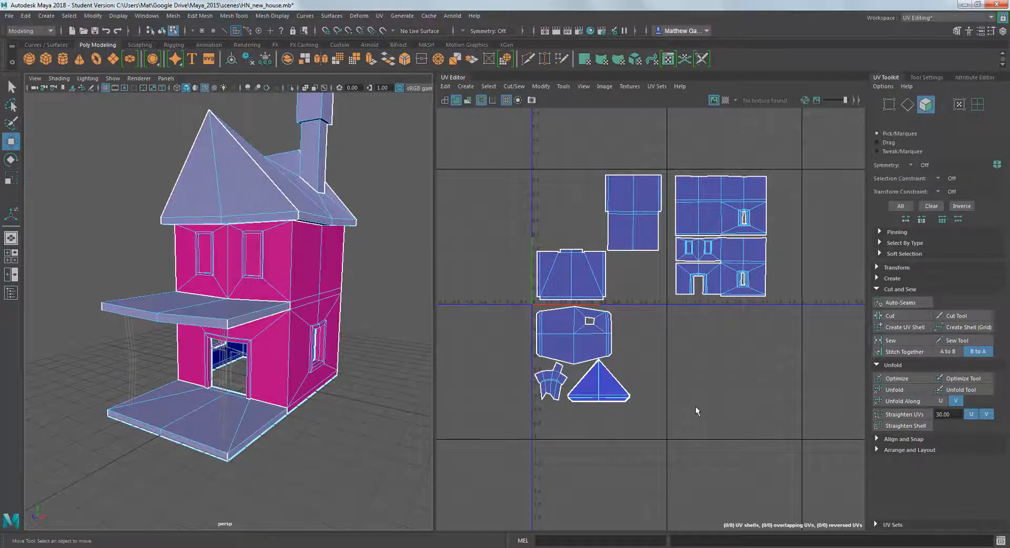